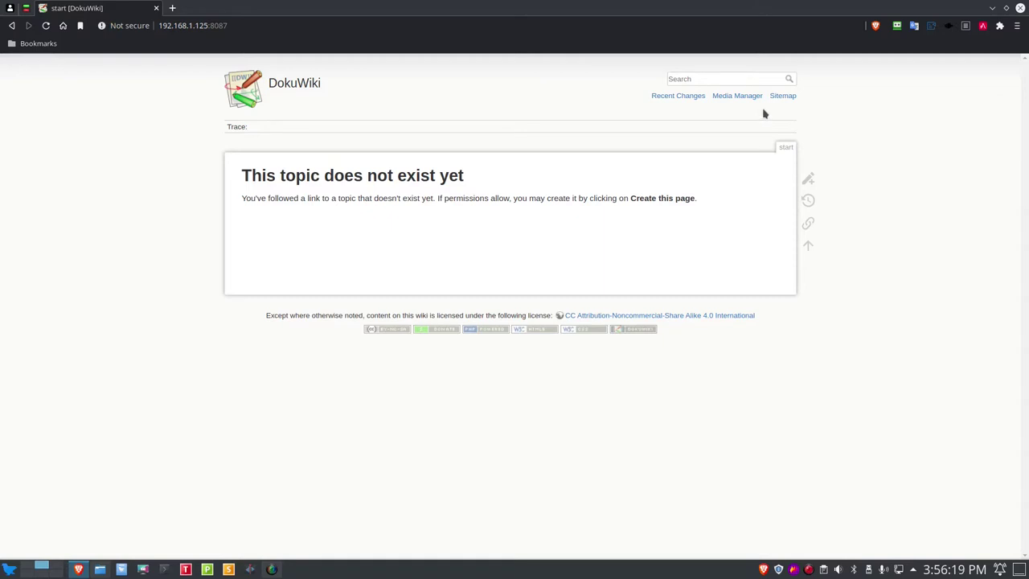
Step: Open the welcome page from the wiki namespace in the sitemap
left_click(778, 97)
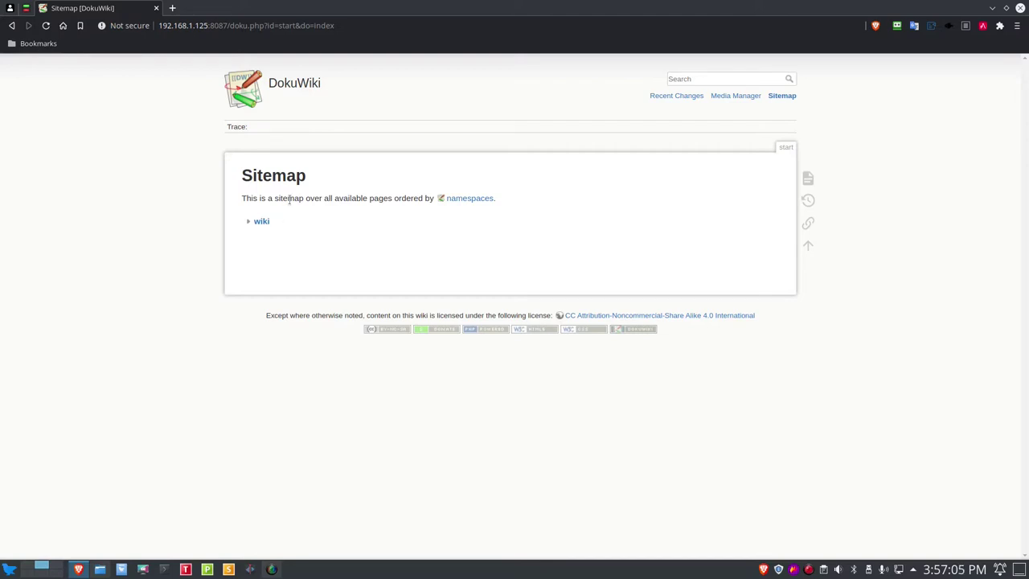
left_click(251, 222)
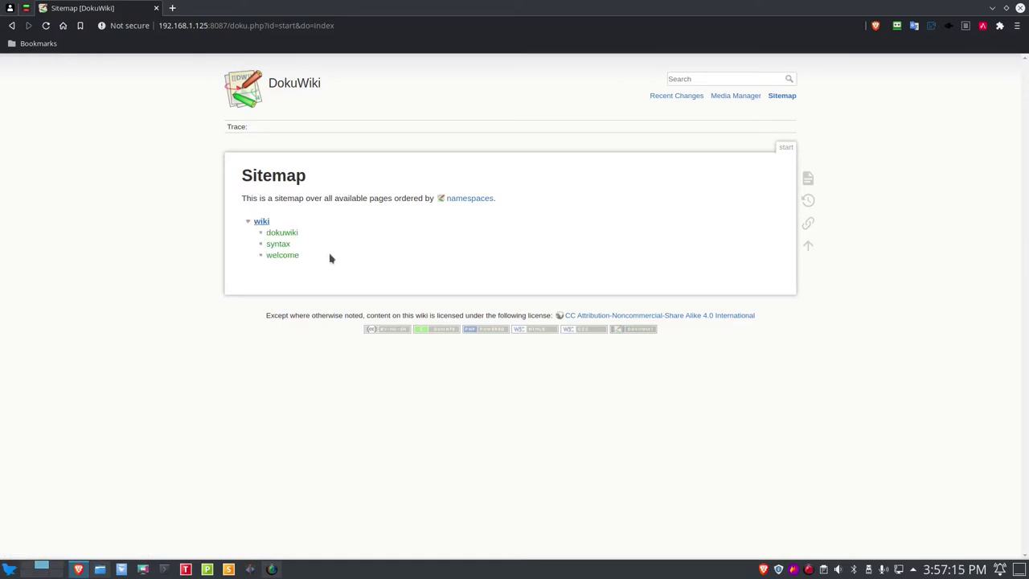
left_click(276, 256)
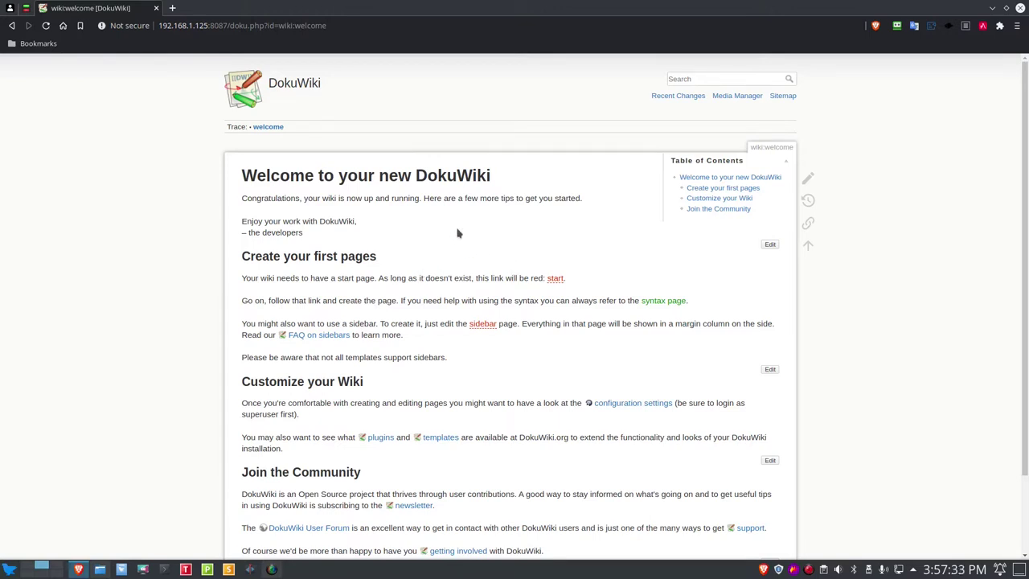
Step: Read through the welcome page's sections and jump to Join the Community from its table of contents
scroll(457, 233, "down", 2)
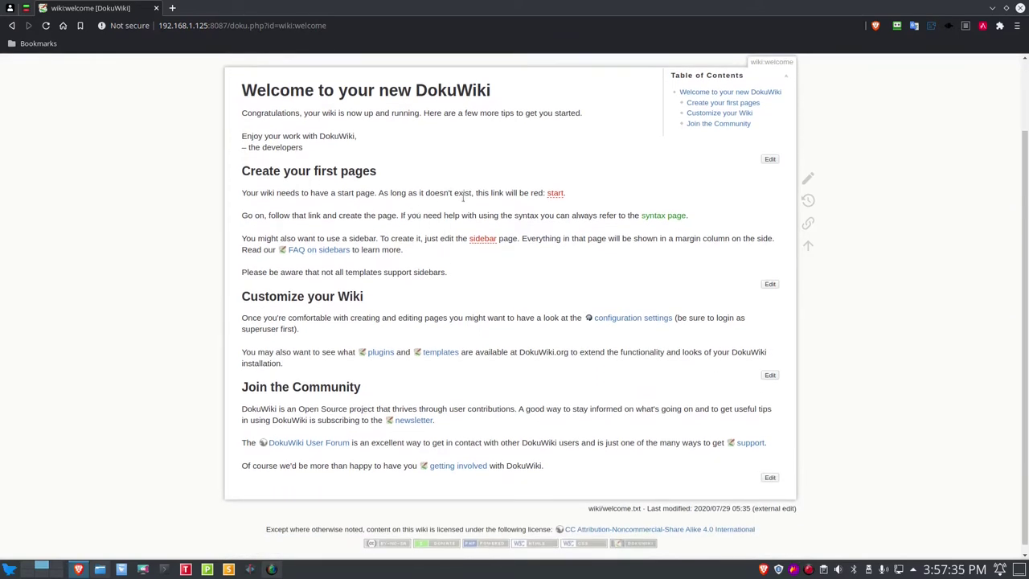
scroll(402, 294, "down", 1)
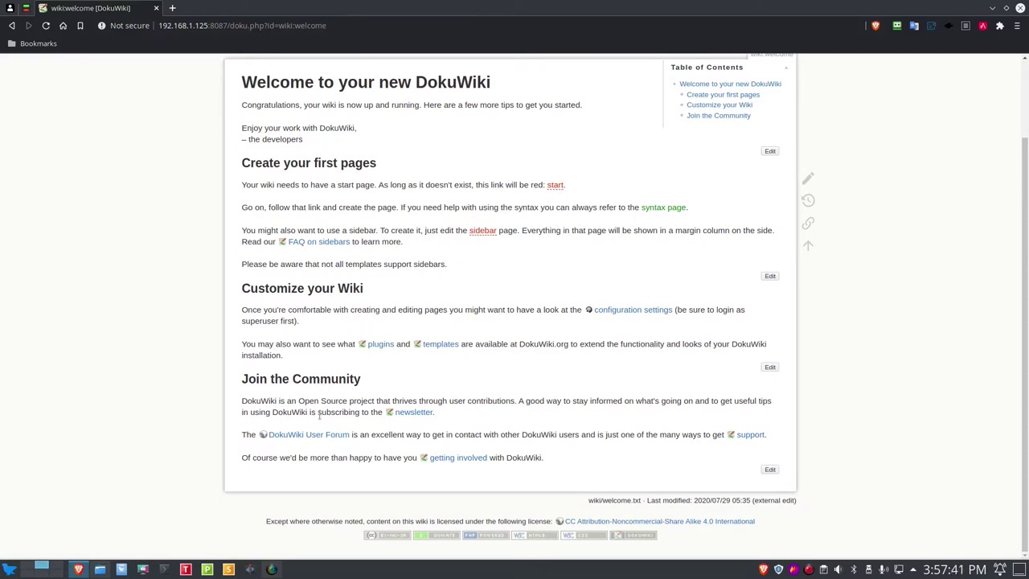
scroll(486, 394, "up", 1)
scroll(487, 394, "up", 2)
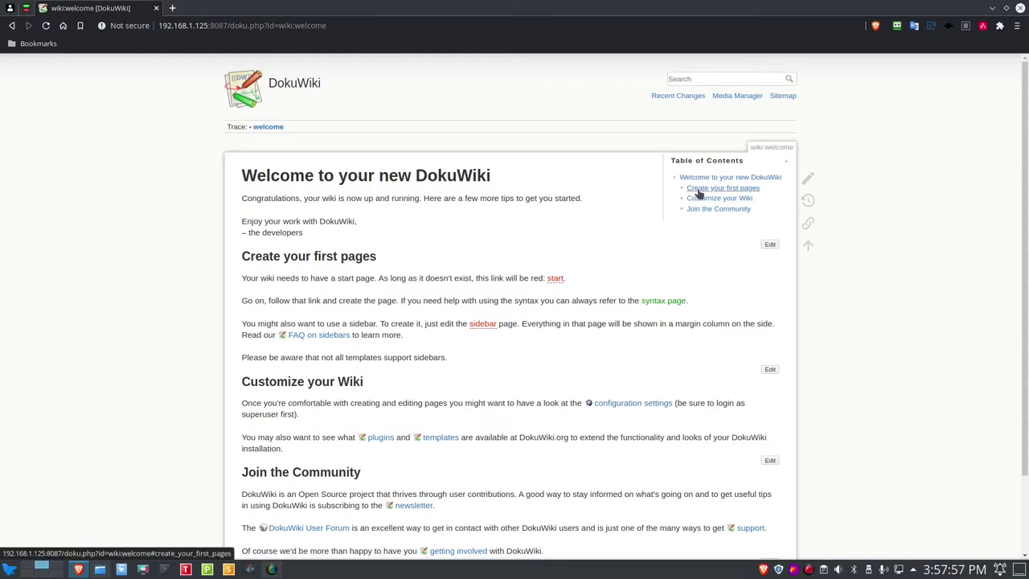
scroll(322, 370, "down", 1)
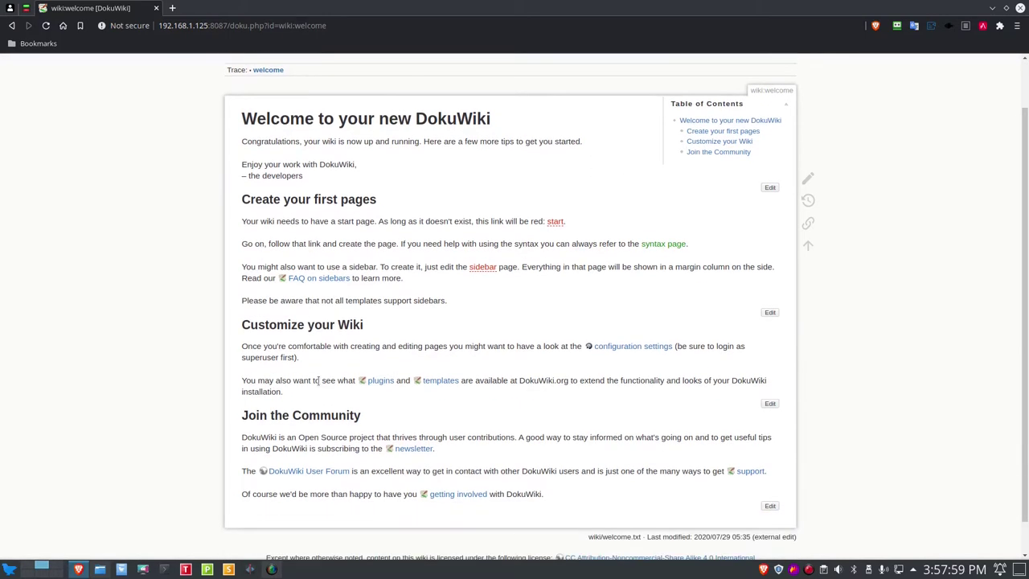
scroll(595, 140, "up", 1)
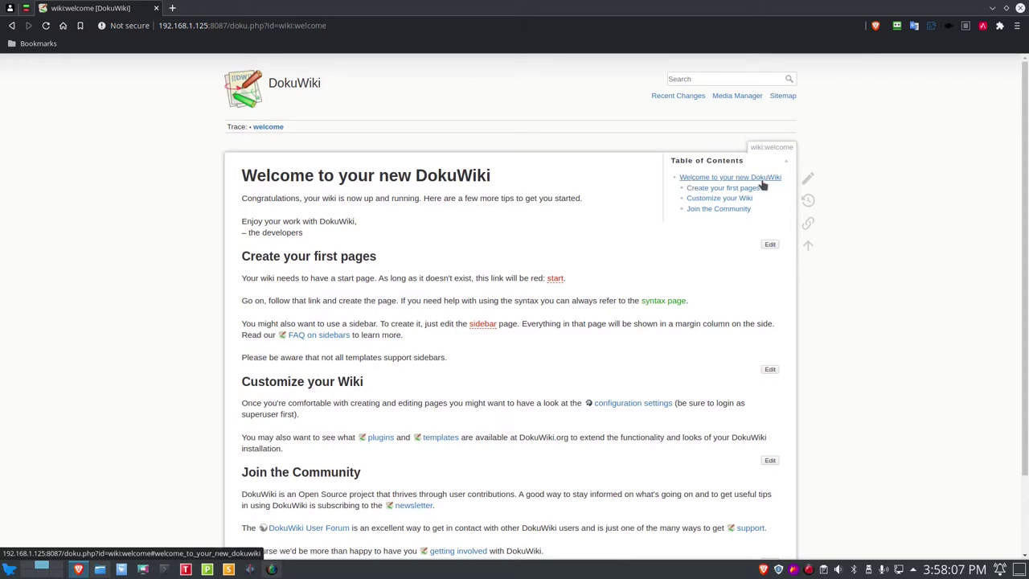
left_click(726, 211)
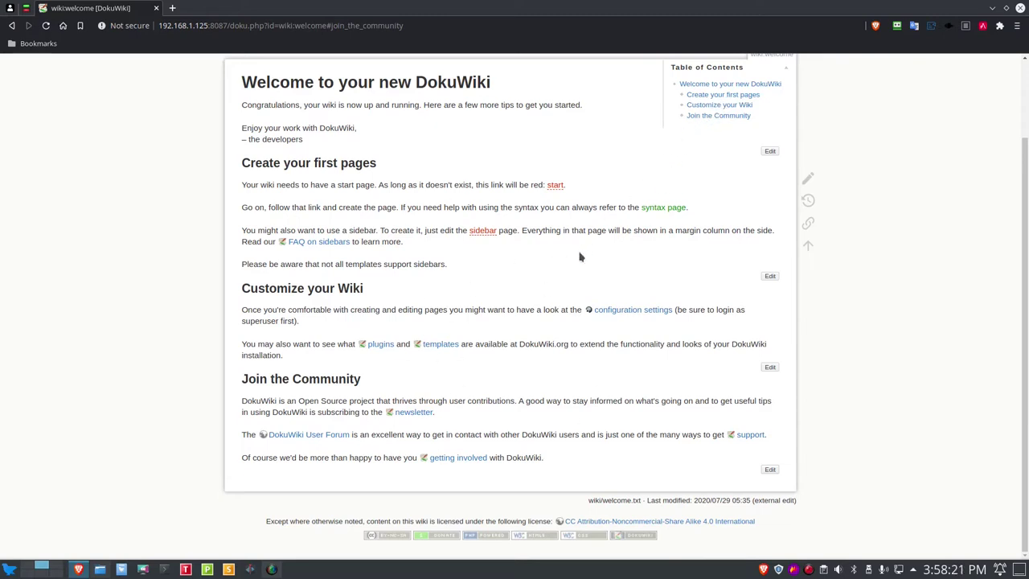
scroll(560, 239, "up", 2)
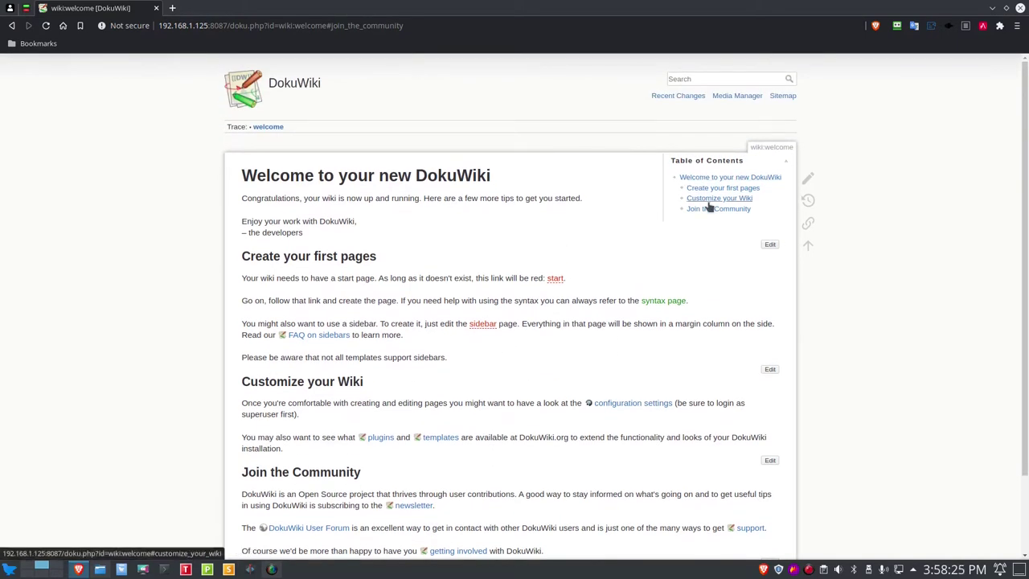
Step: Open the syntax page from the sitemap and examine its basic text formatting examples and table of contents
left_click(779, 97)
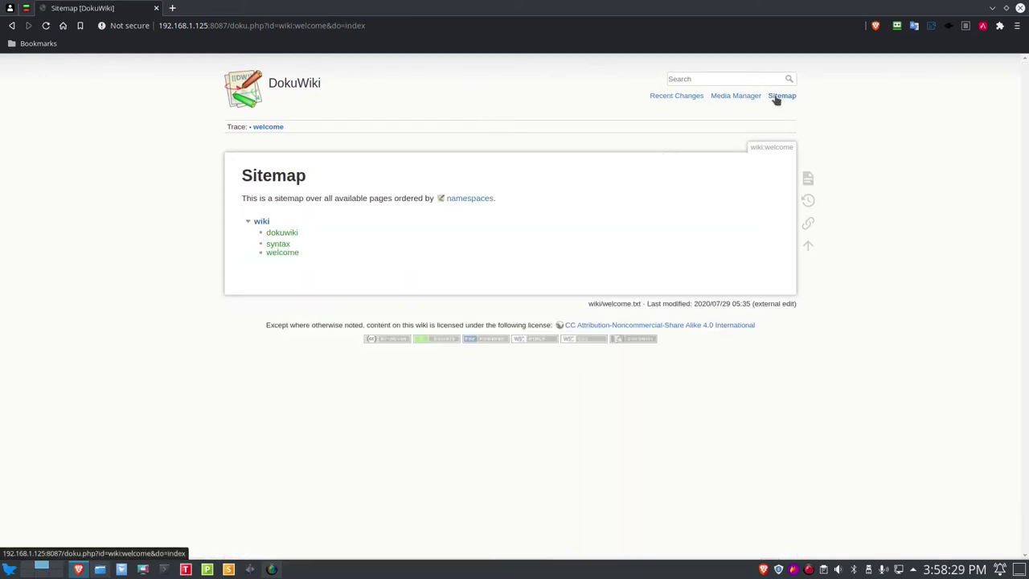
left_click(278, 247)
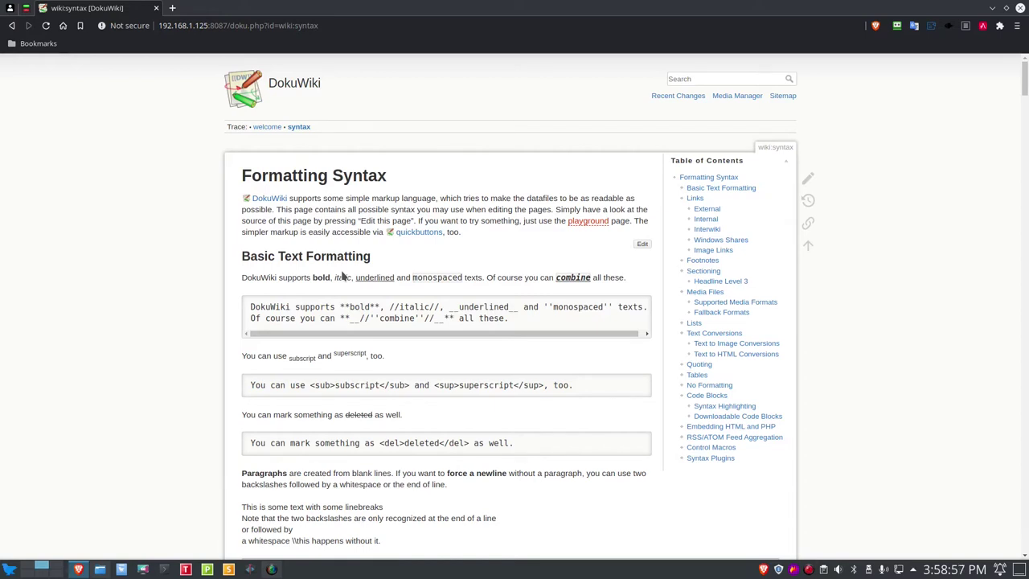
scroll(342, 276, "down", 1)
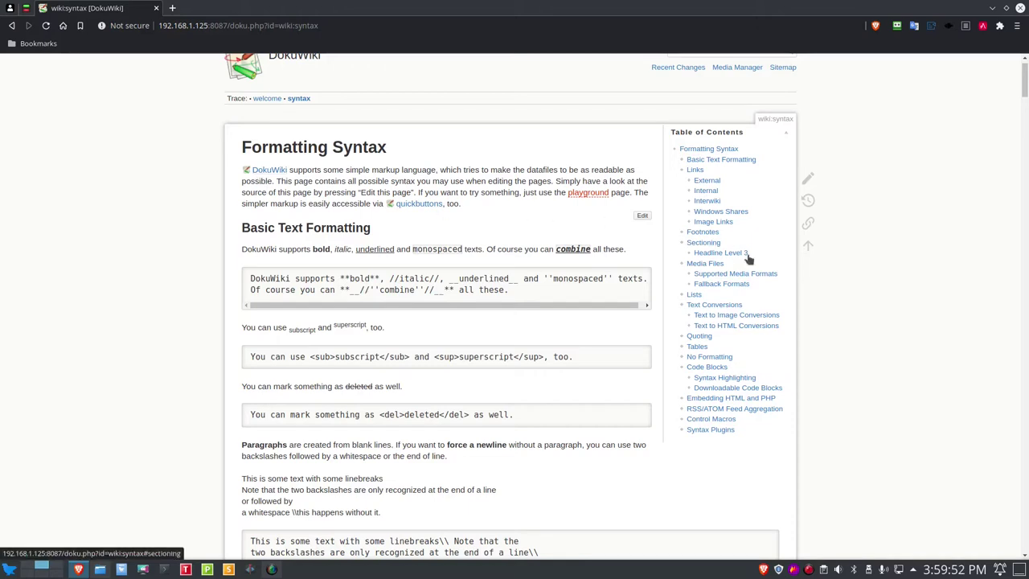
Step: Open the dokuwiki page from the sitemap and look over its Download and Read More sections
left_click(782, 67)
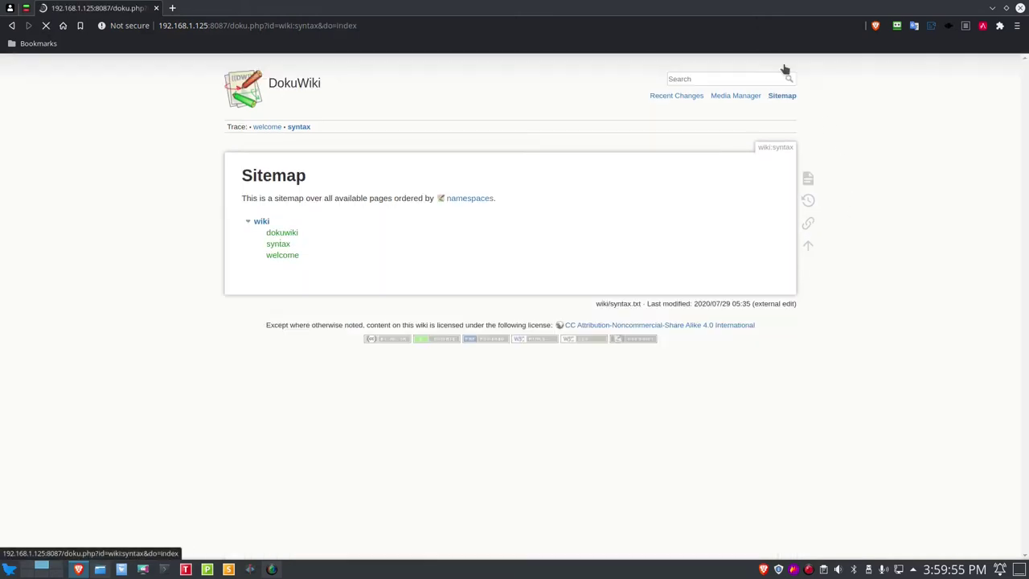
left_click(277, 234)
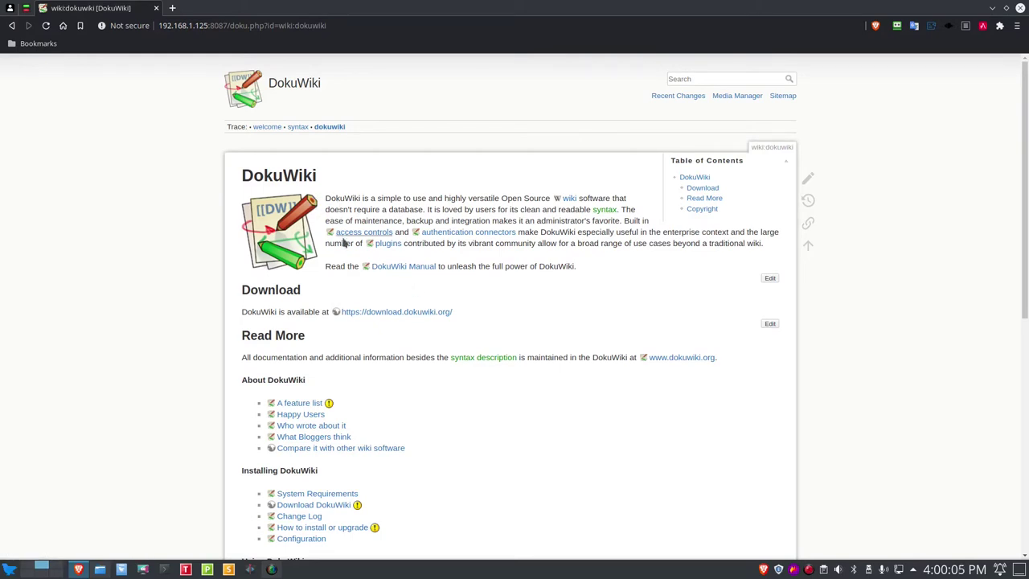
scroll(349, 265, "down", 2)
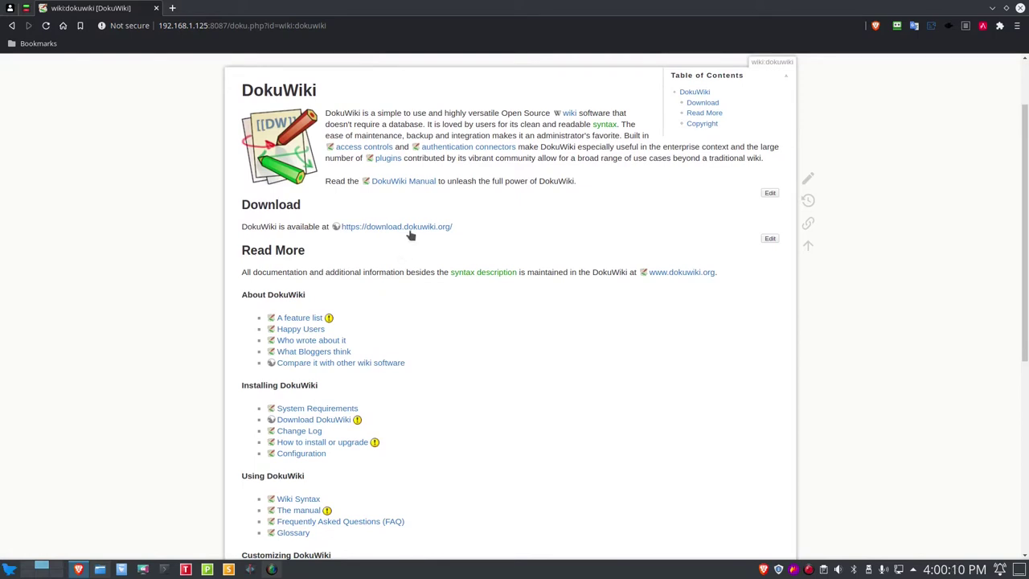
scroll(417, 306, "down", 1)
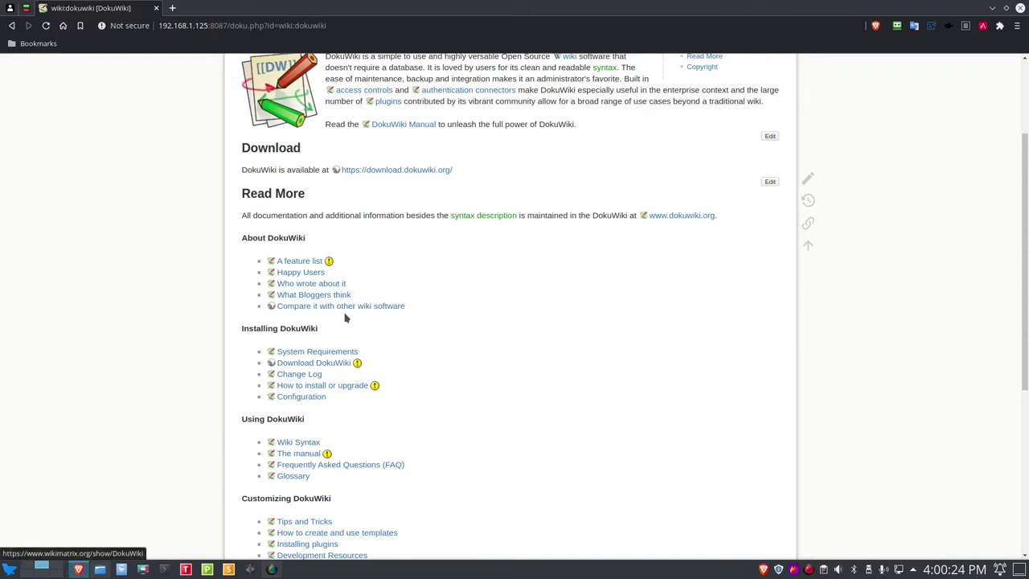
Step: View the What Bloggers think page linked under About DokuWiki and return to the dokuwiki page
left_click(314, 296)
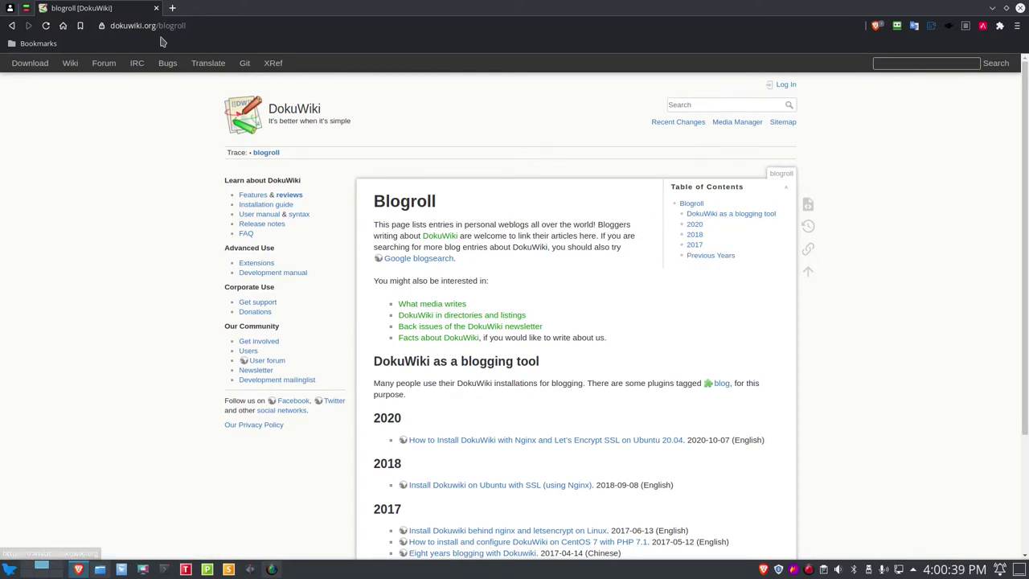
left_click(11, 25)
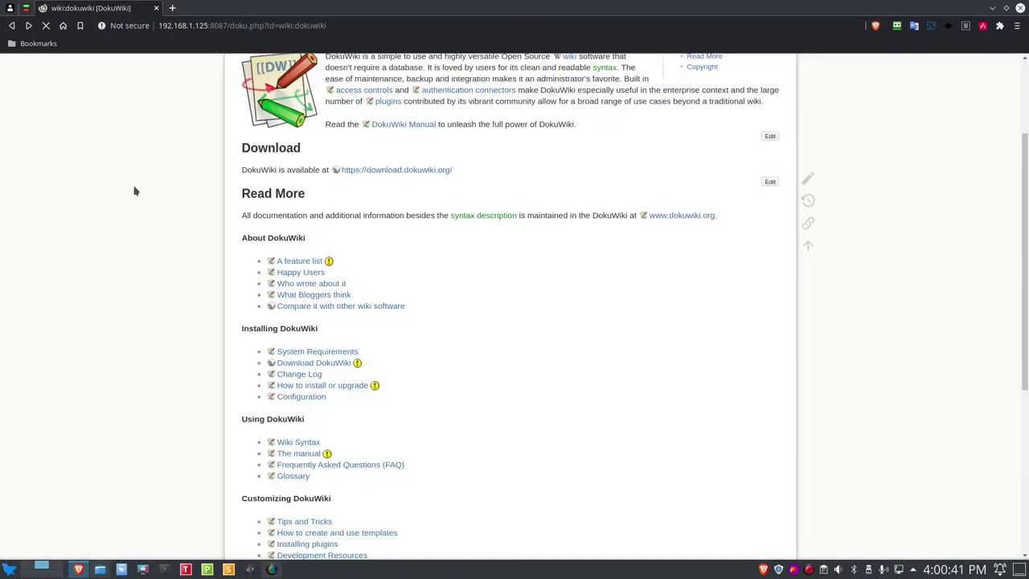
Step: Review the dokuwiki page's installation, usage, customization and community links, down to the Copyright section and licence footer
scroll(321, 309, "down", 2)
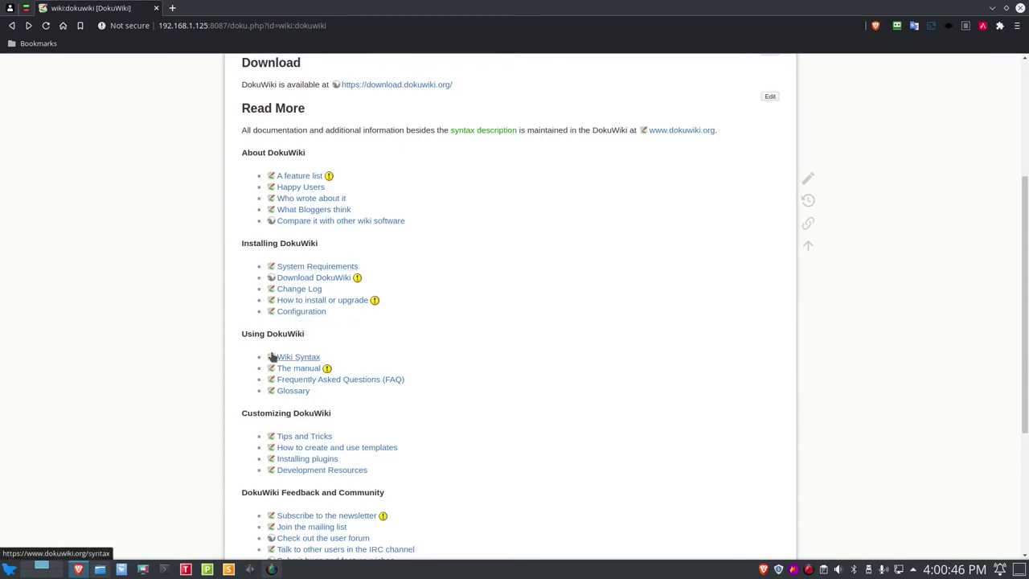
scroll(272, 357, "down", 2)
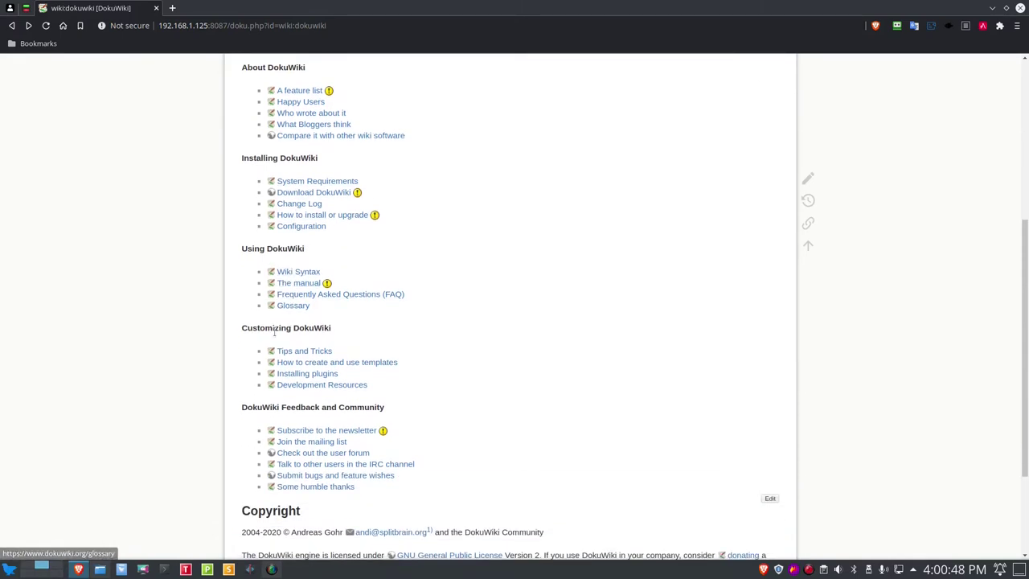
scroll(269, 338, "down", 1)
scroll(262, 294, "down", 2)
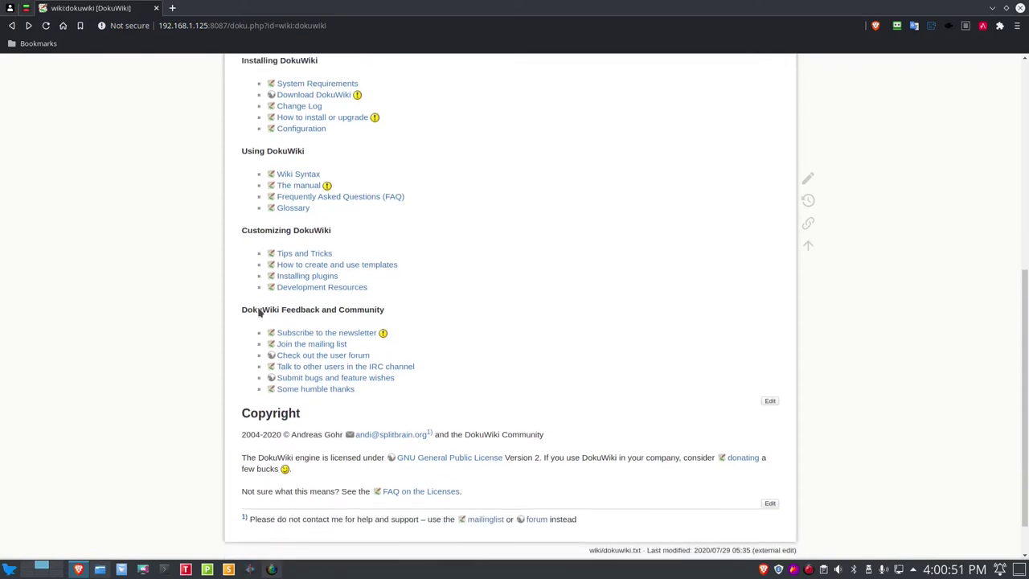
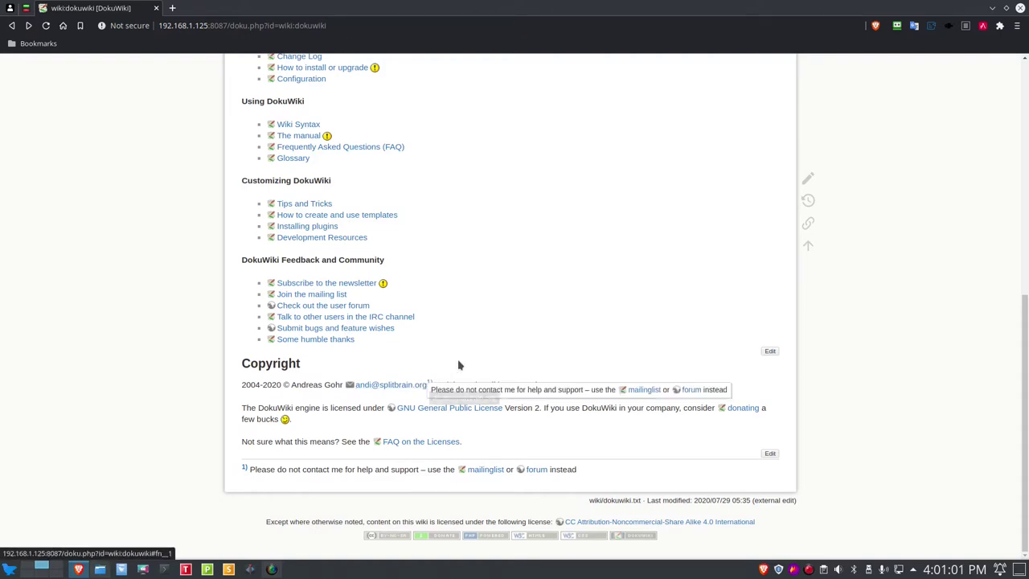
scroll(460, 364, "up", 4)
scroll(462, 361, "up", 2)
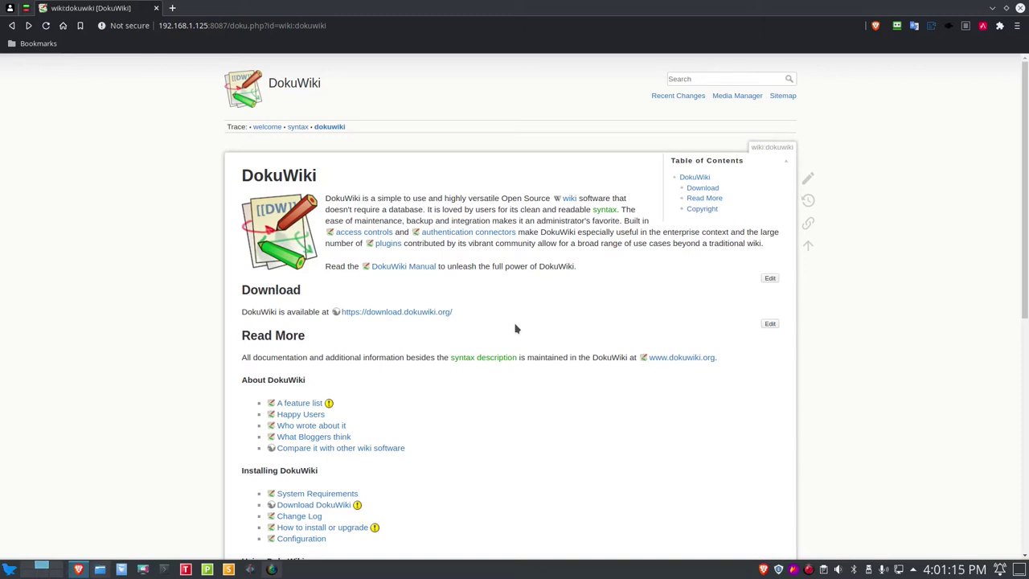
scroll(516, 328, "down", 6)
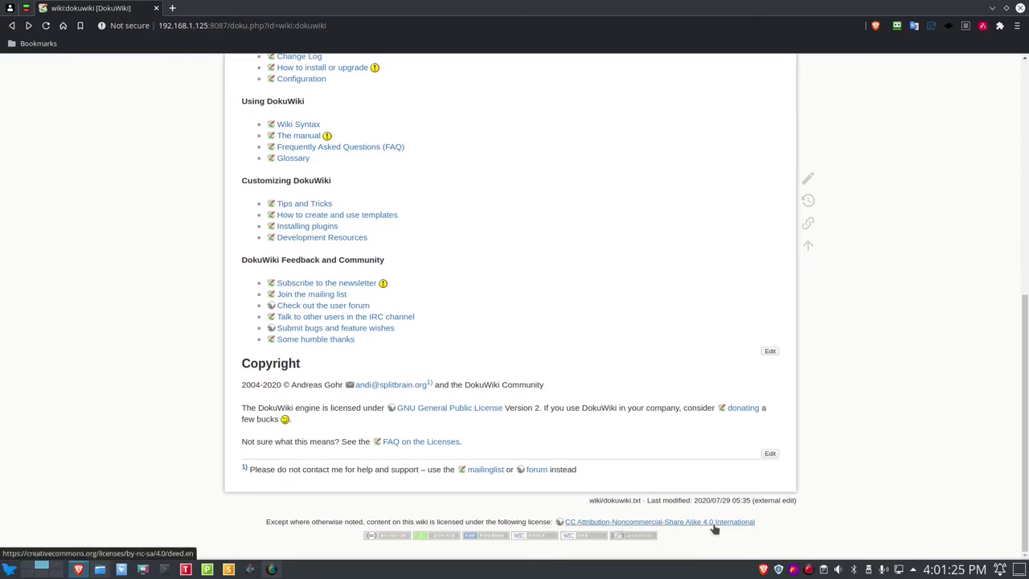
scroll(723, 398, "up", 4)
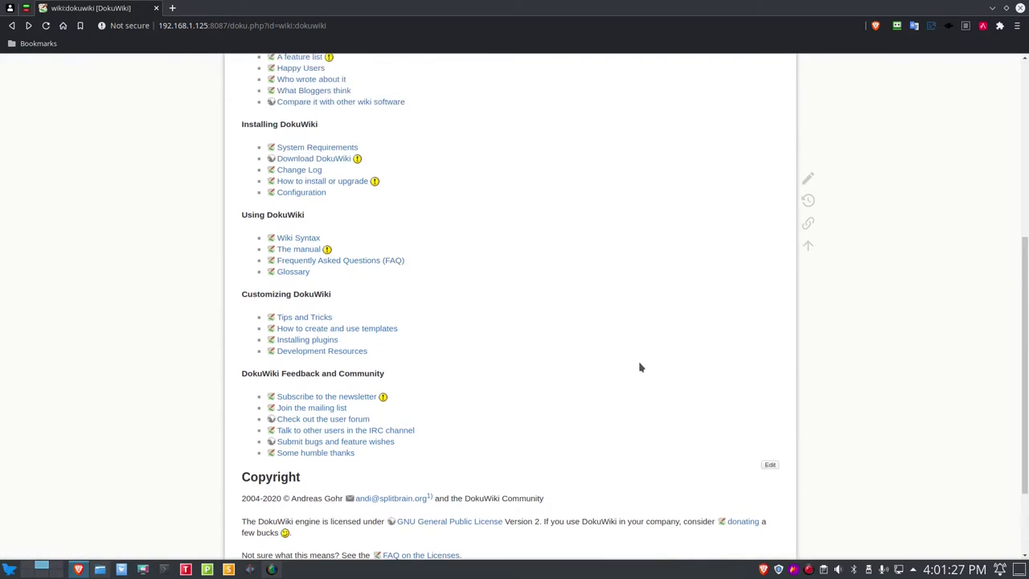
scroll(595, 391, "up", 2)
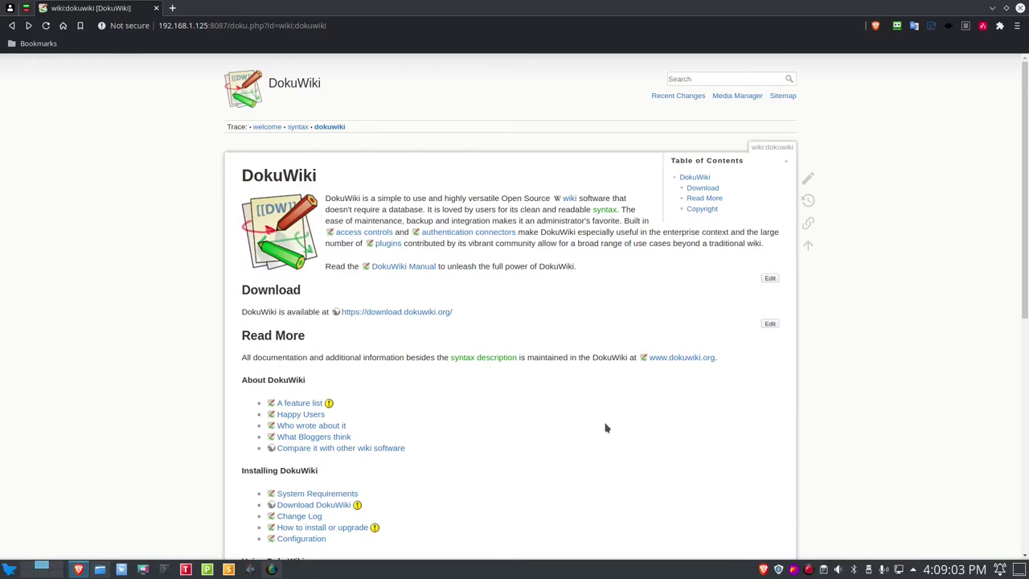
Step: Open the DokuWiki Manual, look through its full list of topics, and return to the dokuwiki page
left_click(418, 269)
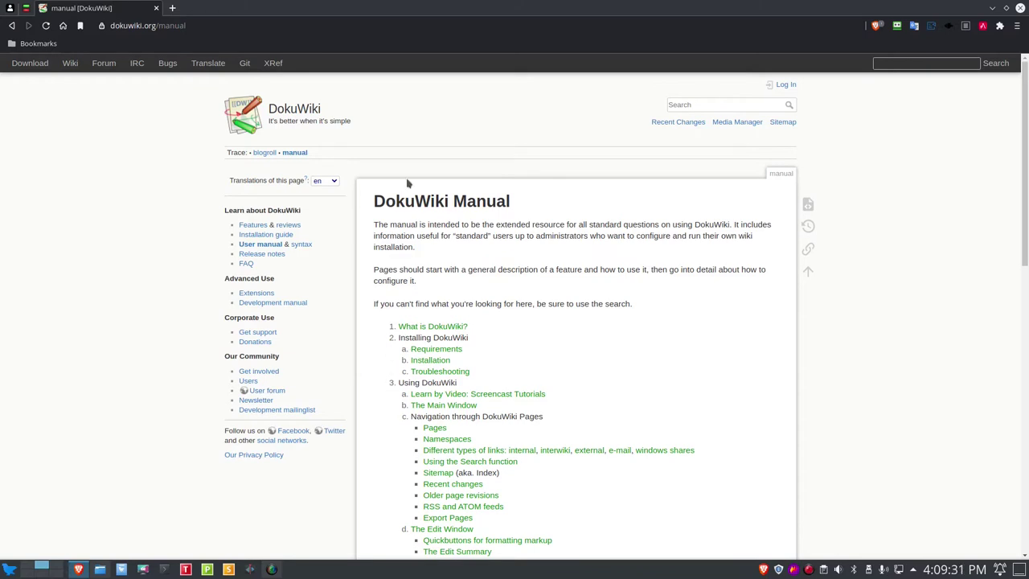
scroll(515, 348, "down", 5)
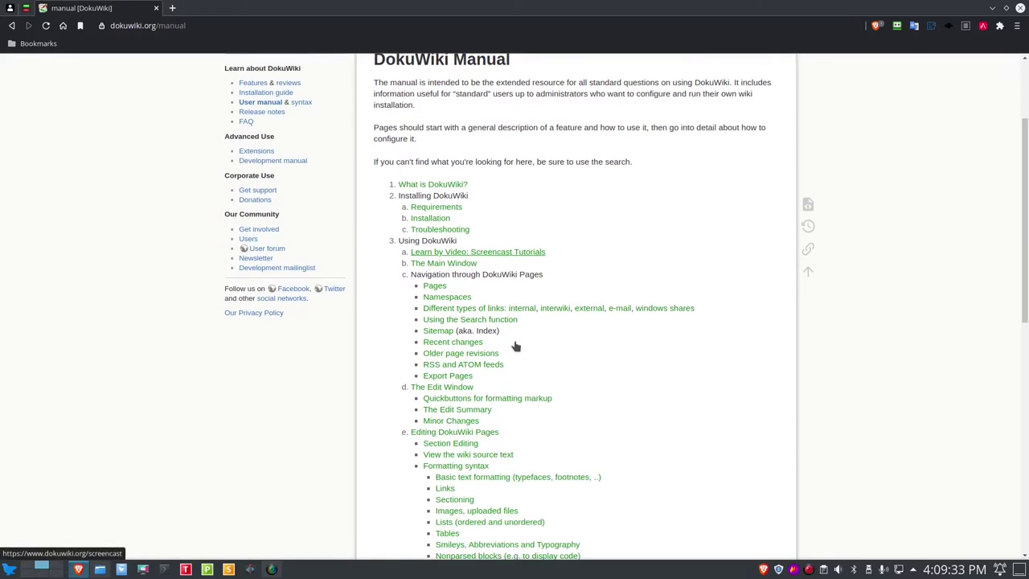
scroll(515, 347, "down", 3)
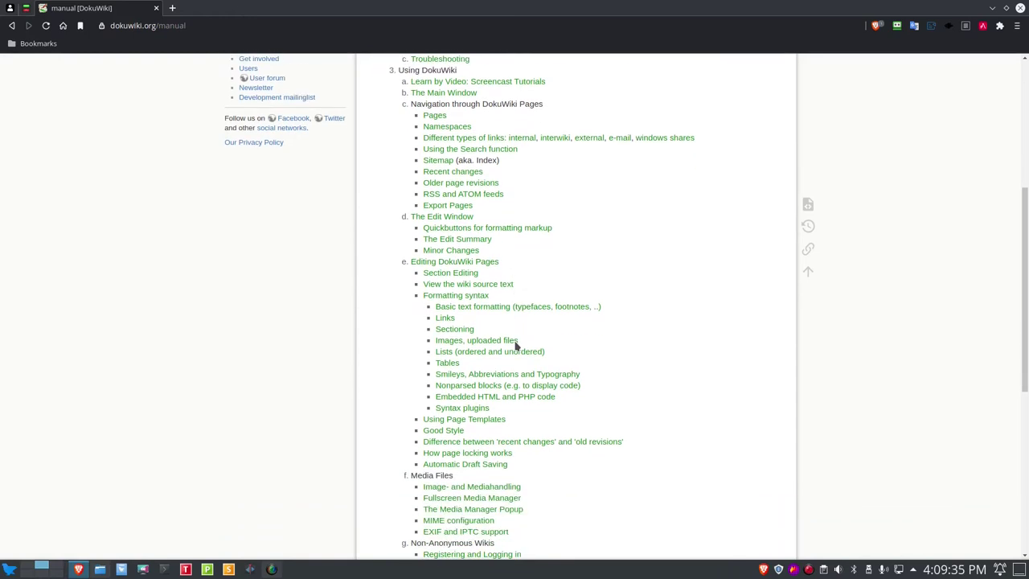
scroll(515, 346, "down", 7)
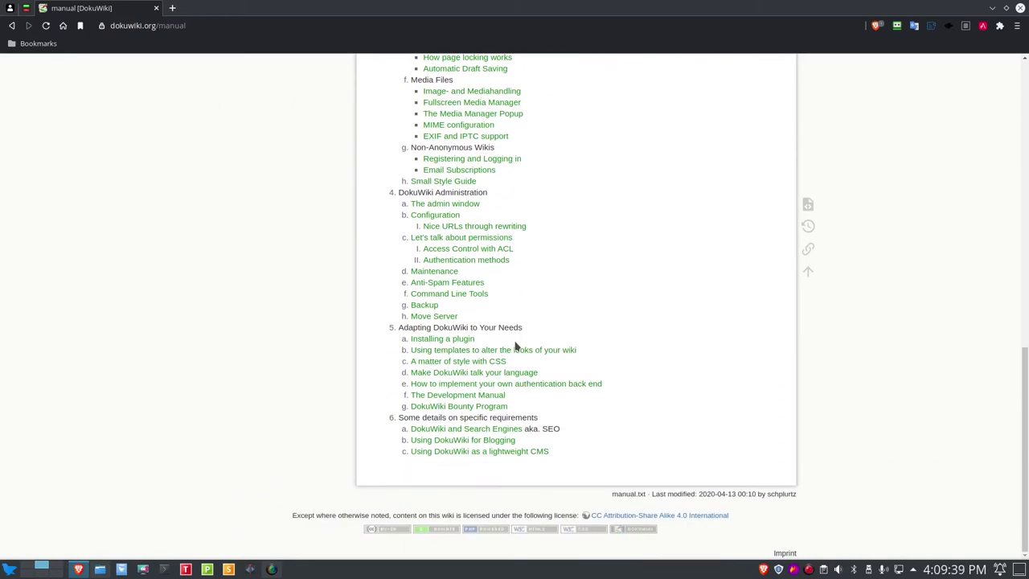
scroll(574, 358, "up", 2)
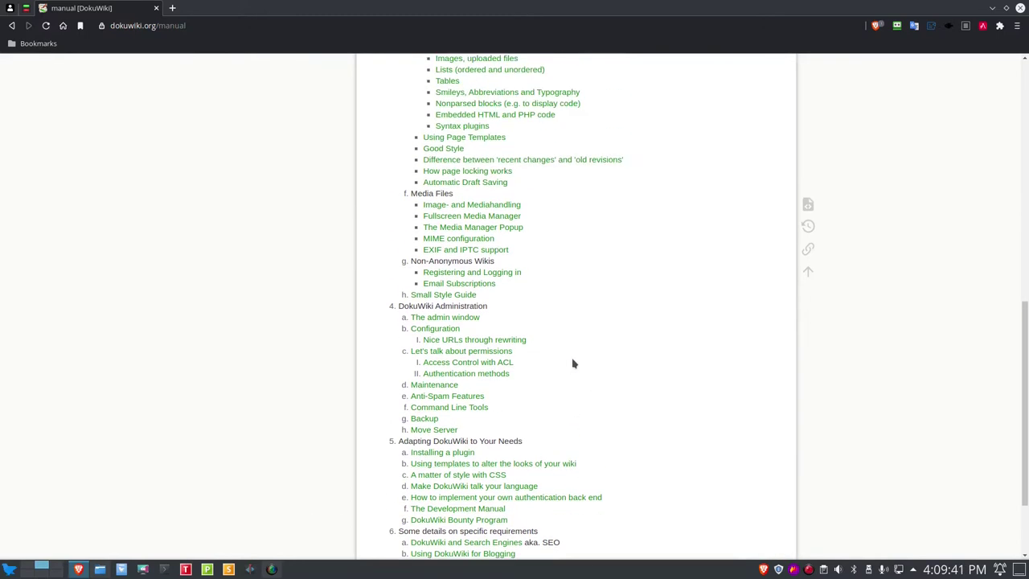
scroll(573, 364, "up", 9)
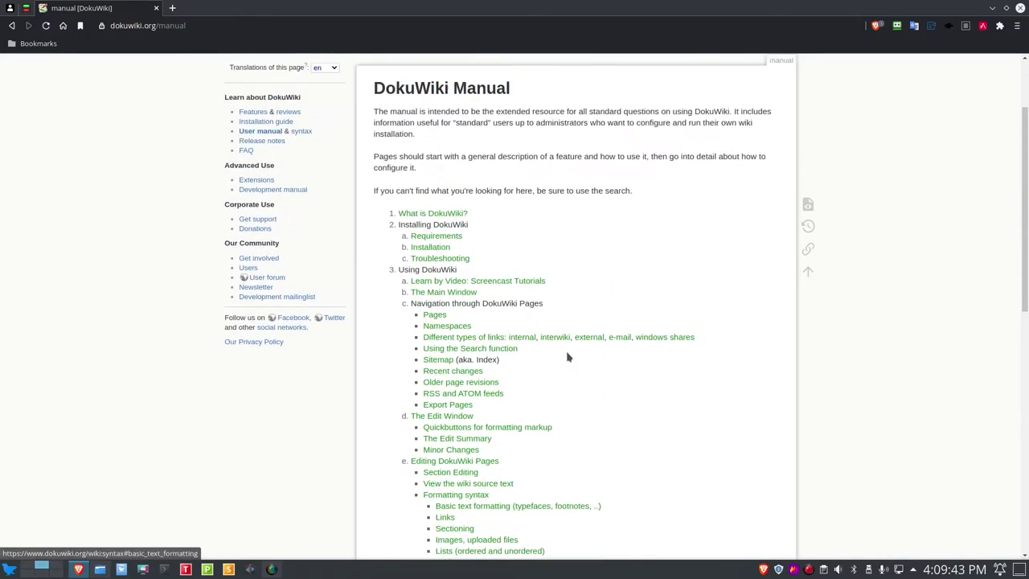
scroll(568, 357, "up", 1)
scroll(565, 358, "up", 1)
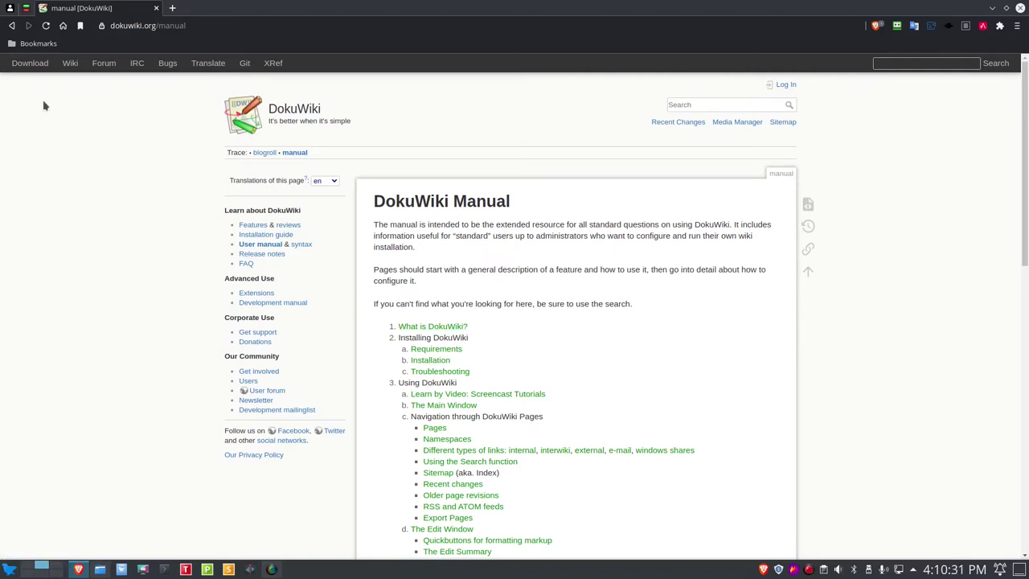
left_click(12, 26)
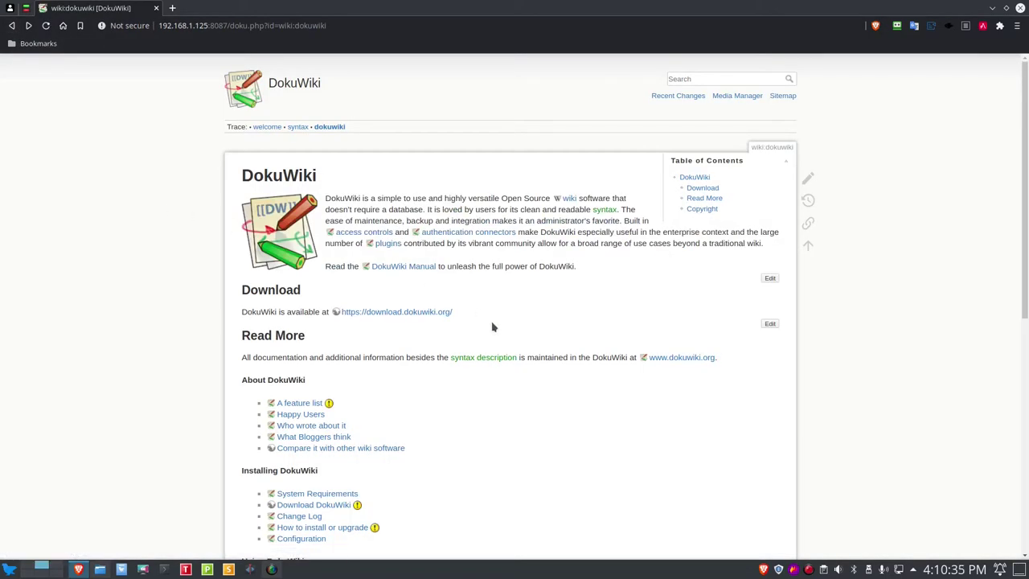
Step: Return to the sitemap, open the syntax page, and read its Basic Text Formatting section
left_click(13, 28)
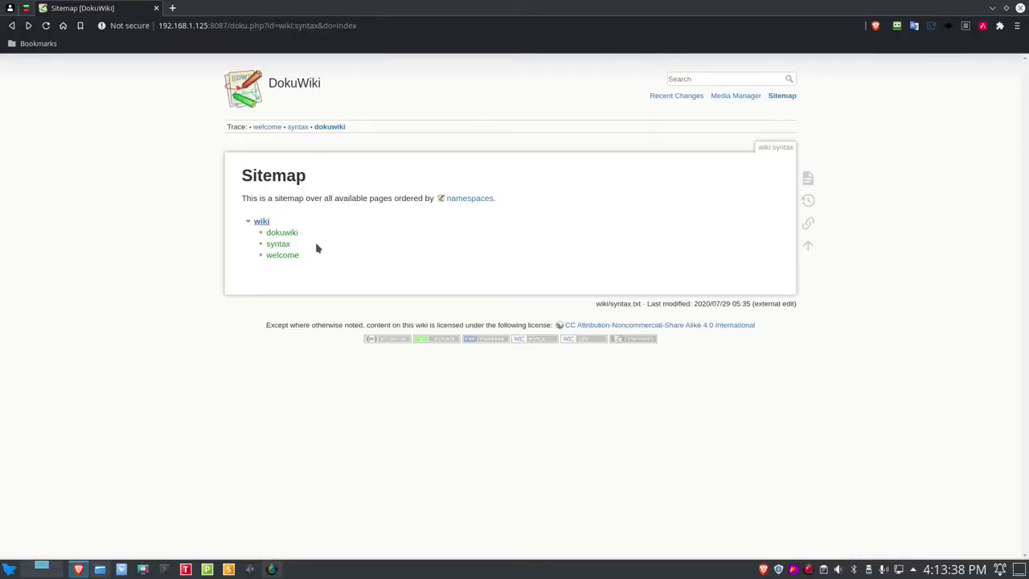
left_click(279, 244)
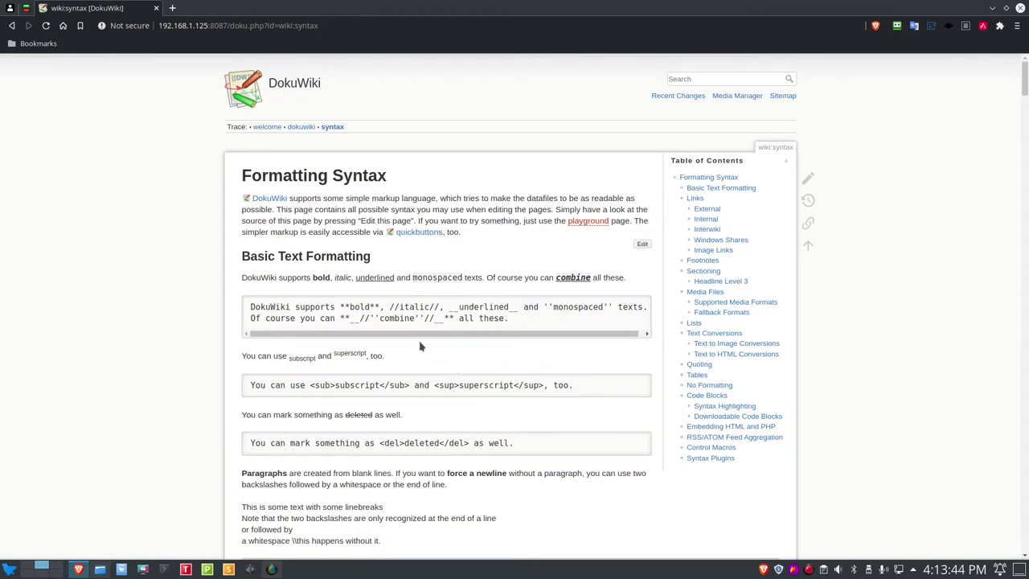
scroll(350, 342, "down", 1)
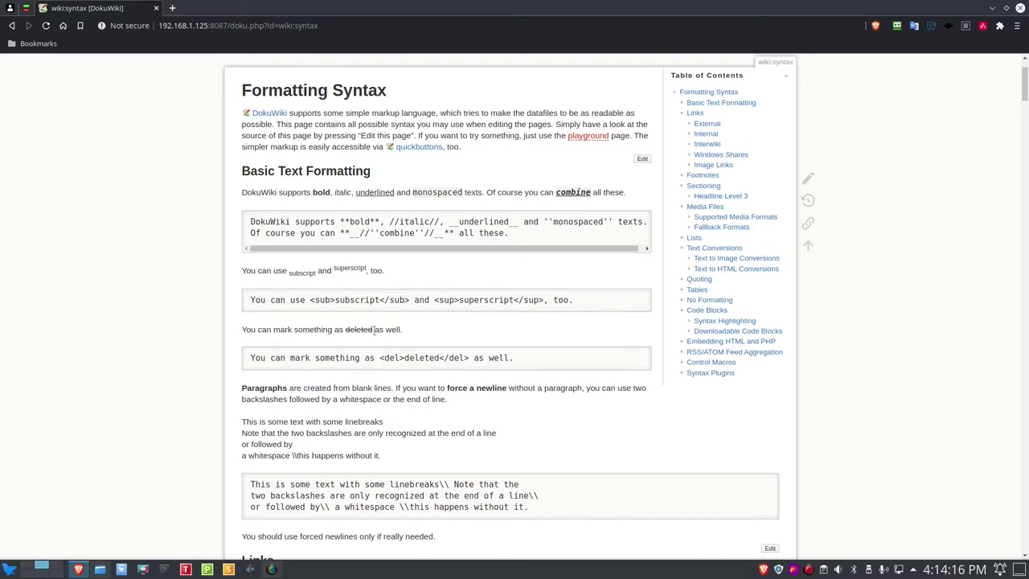
scroll(374, 330, "down", 1)
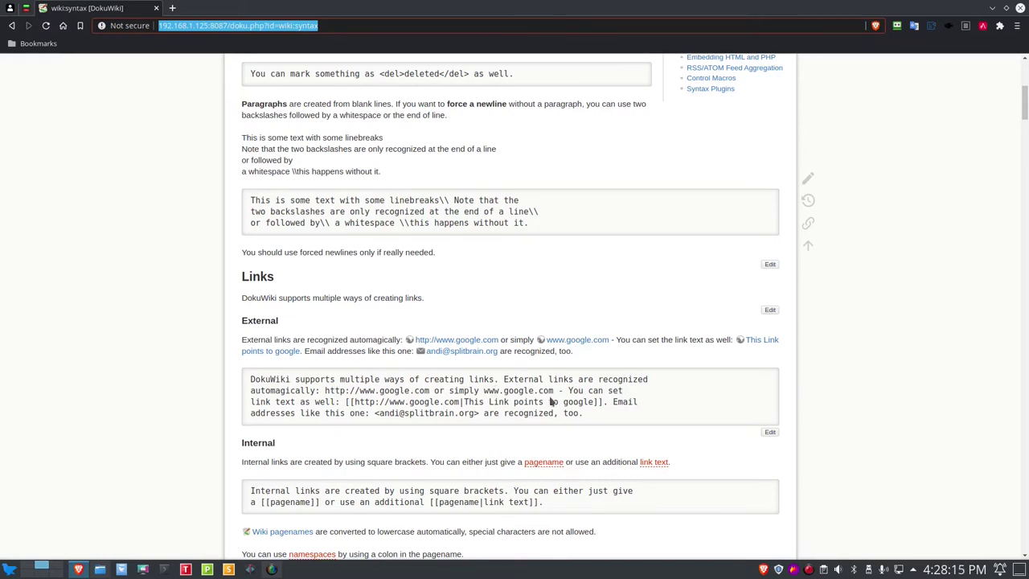
right_click(463, 342)
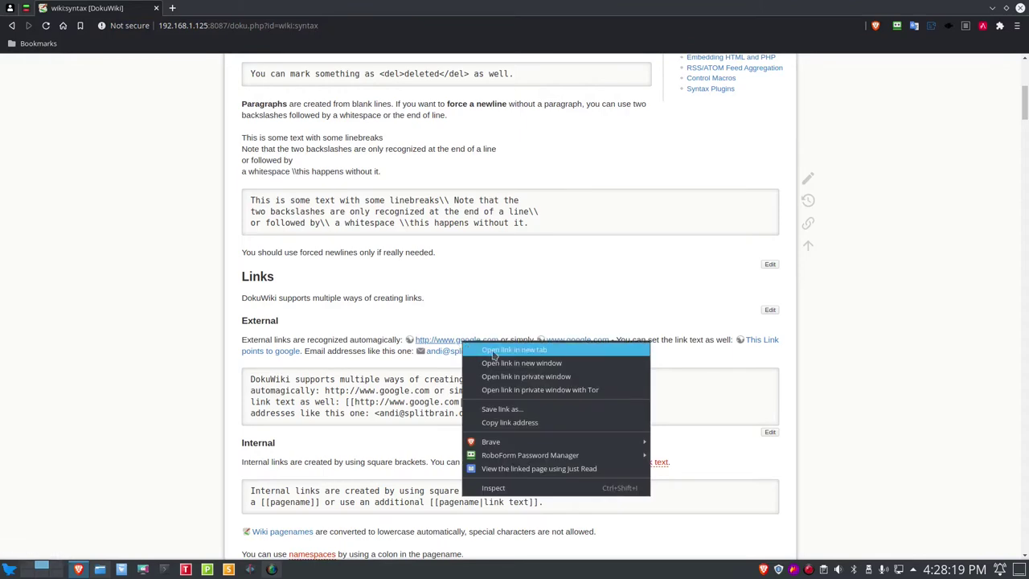
left_click(494, 352)
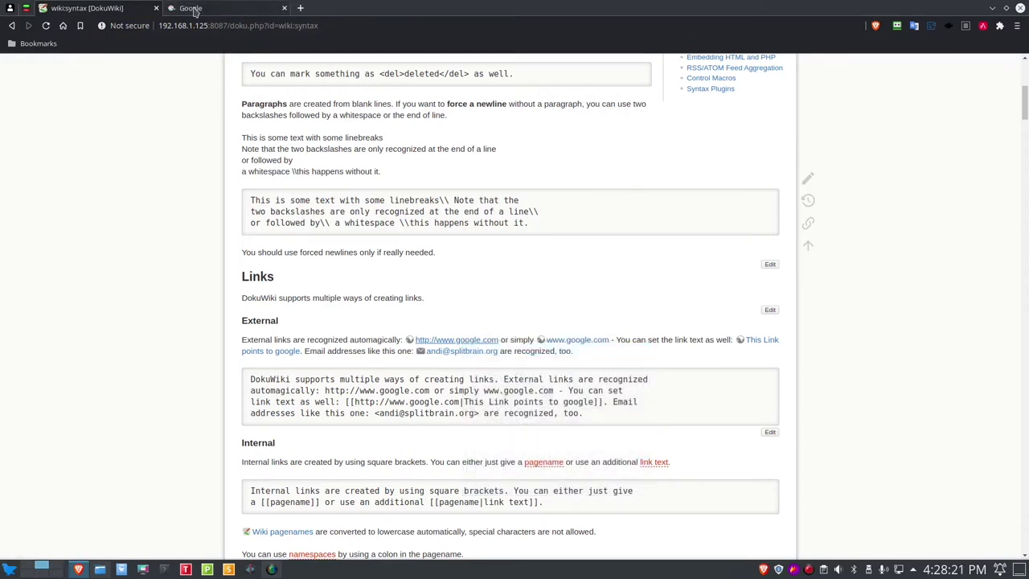
left_click(193, 12)
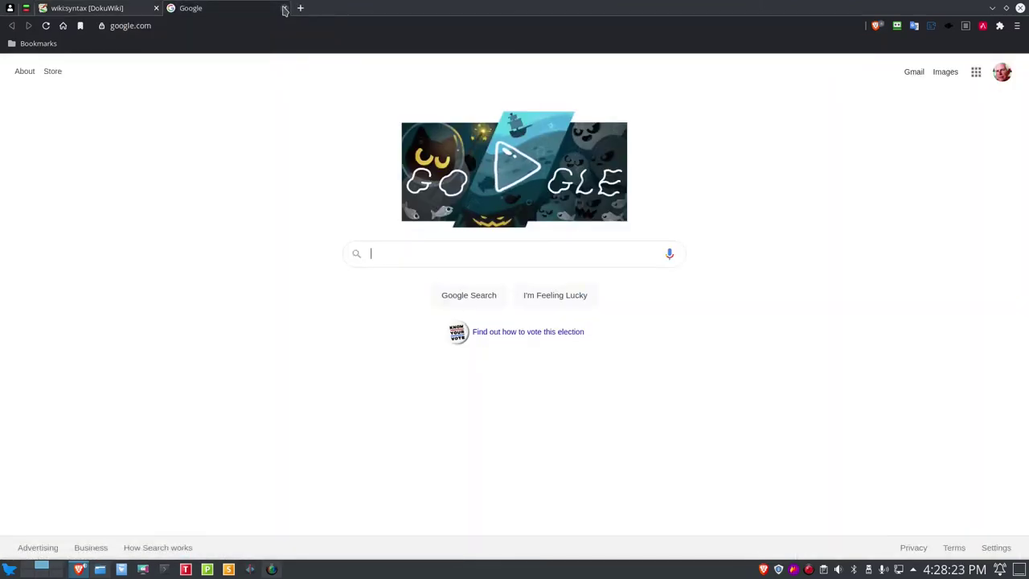
left_click(283, 8)
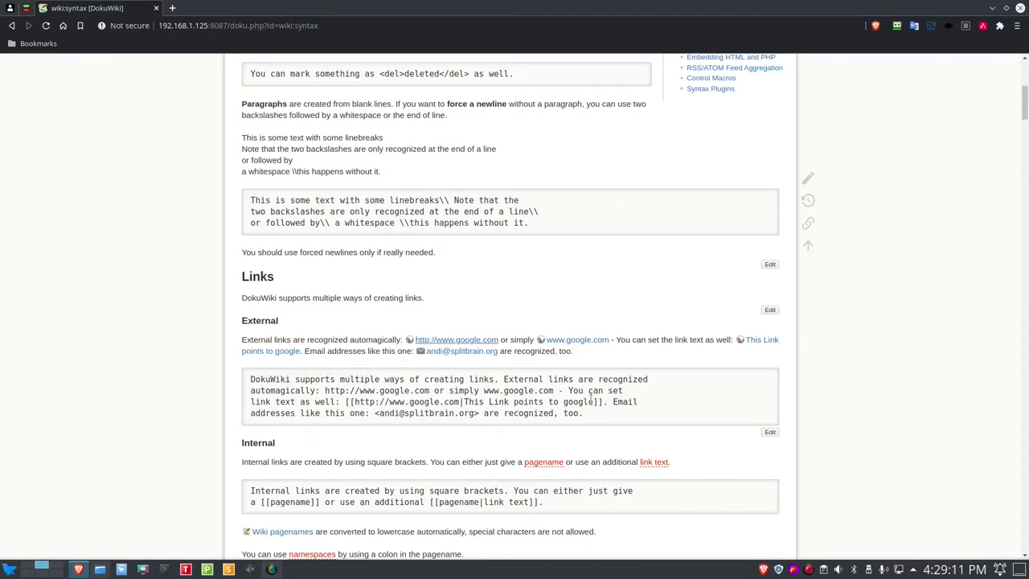
Step: Test the "This Link points to google" example in a separate tab and close that tab
right_click(762, 344)
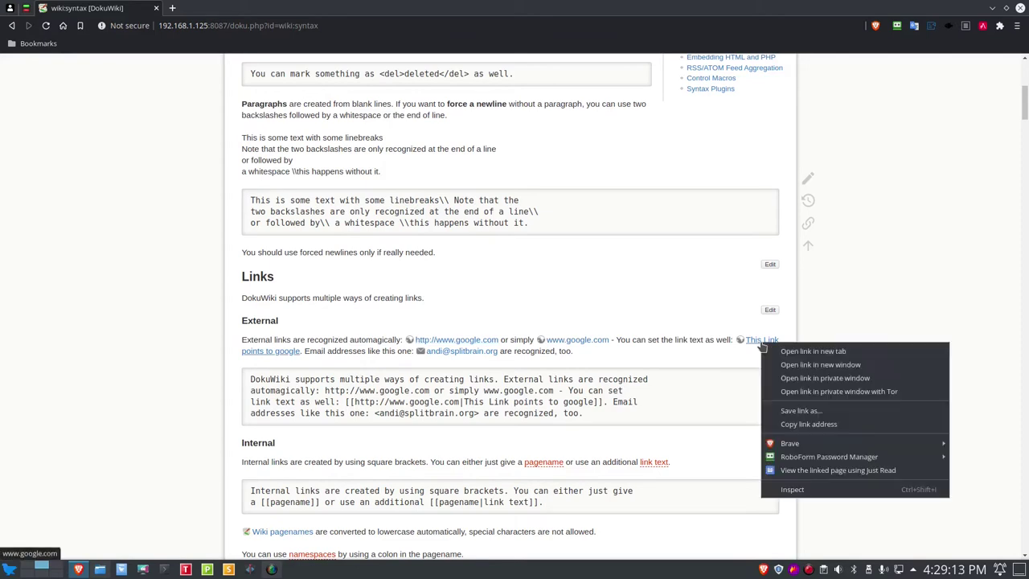
left_click(784, 352)
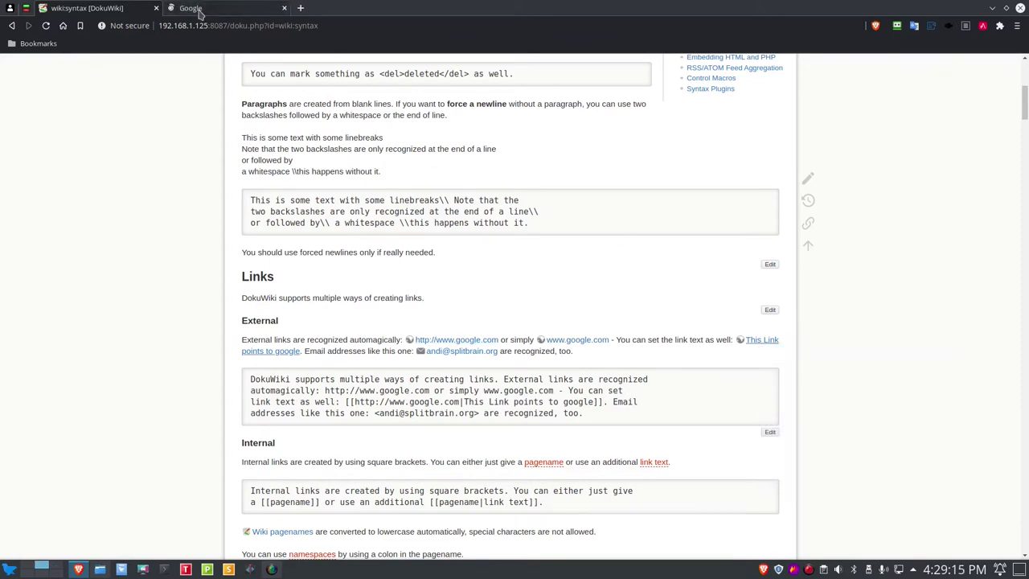
left_click(201, 13)
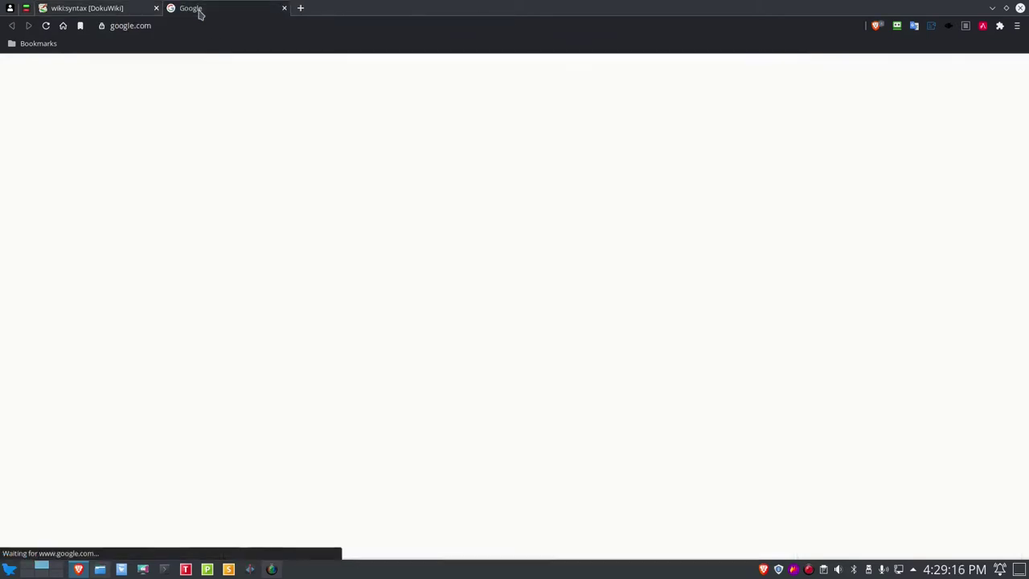
left_click(283, 8)
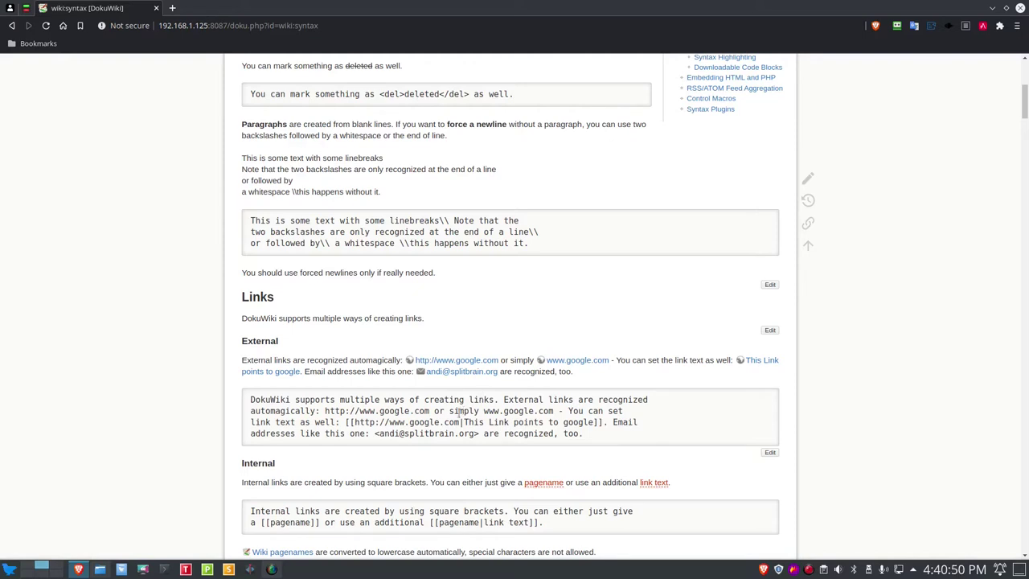
Step: Review the syntax page's Internal, Interwiki, Windows Shares and Image Links sections
scroll(463, 410, "down", 2)
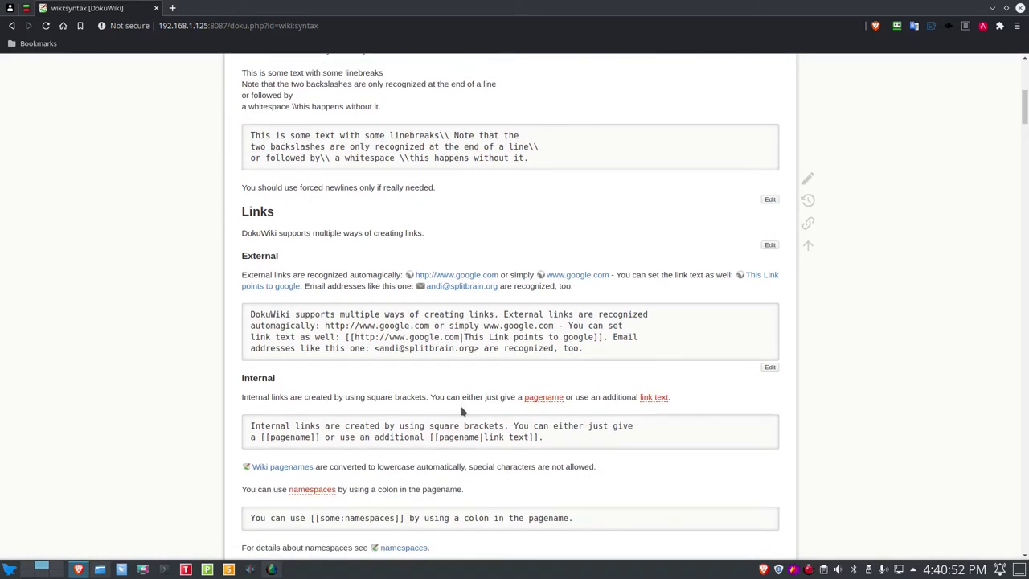
scroll(463, 410, "down", 3)
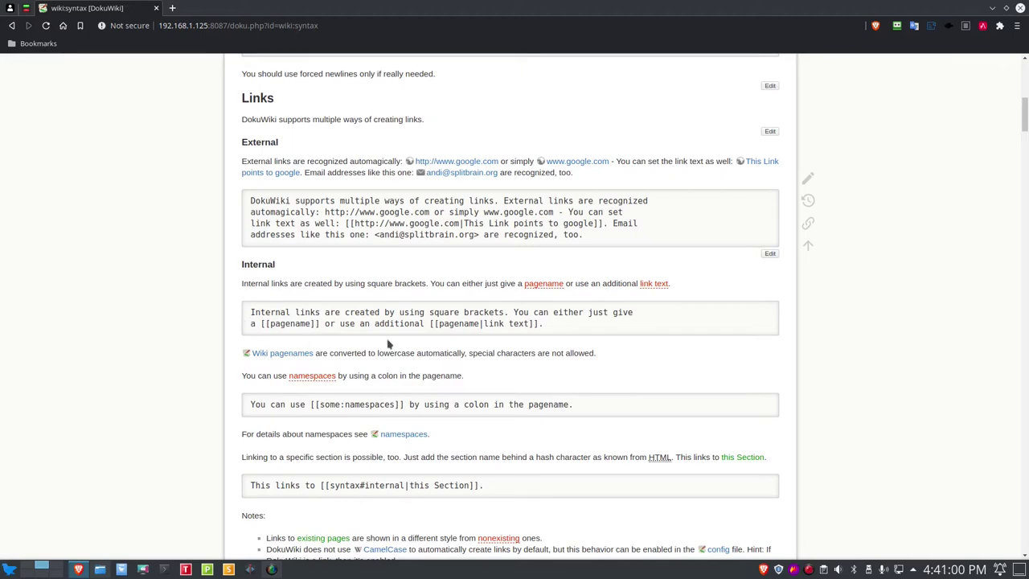
scroll(372, 404, "down", 6)
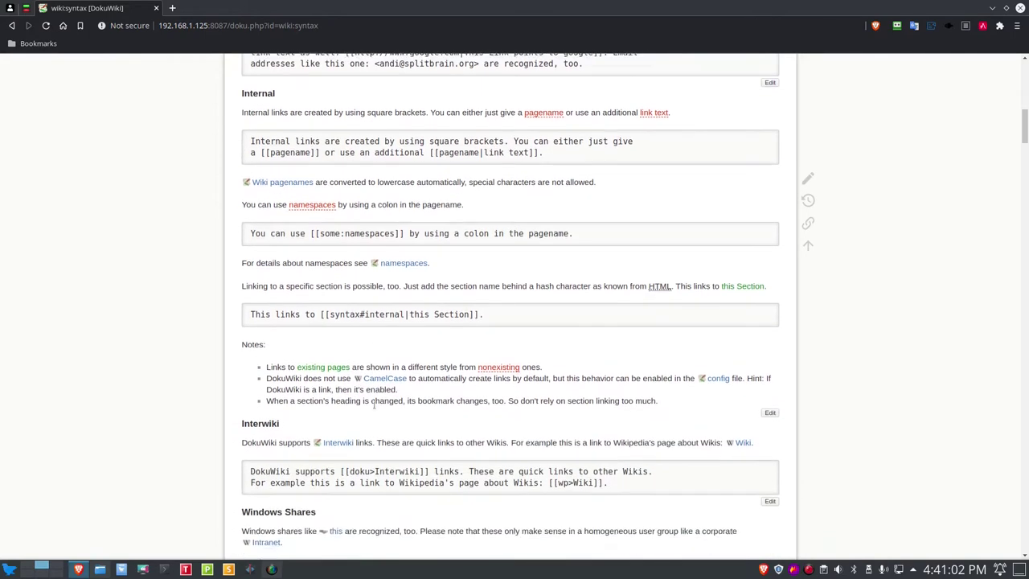
scroll(374, 408, "down", 6)
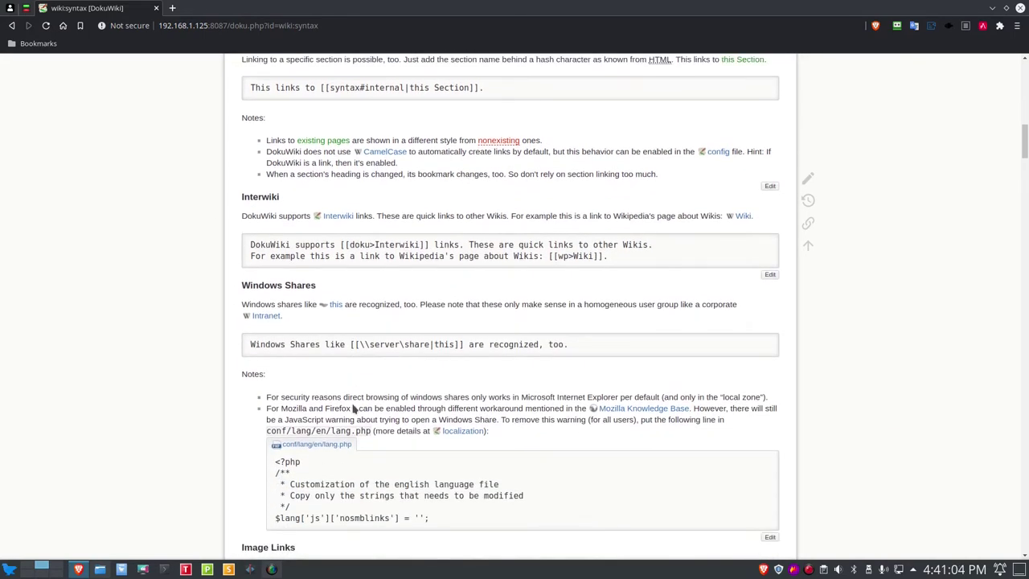
scroll(353, 409, "down", 5)
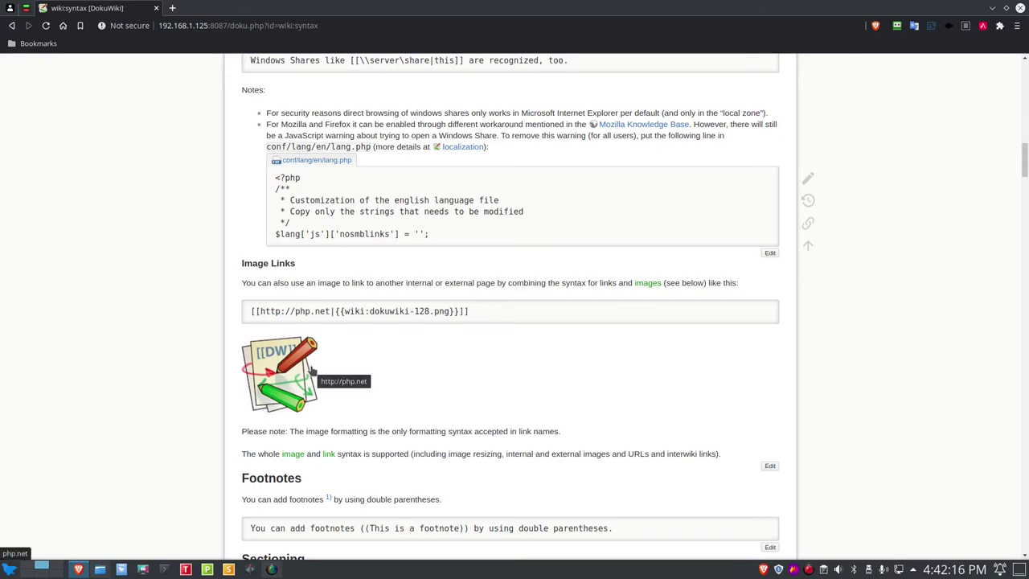
Step: Review the Footnotes, Sectioning, Media Files and Supported Media Formats sections of the syntax page
scroll(408, 378, "down", 2)
scroll(408, 378, "down", 5)
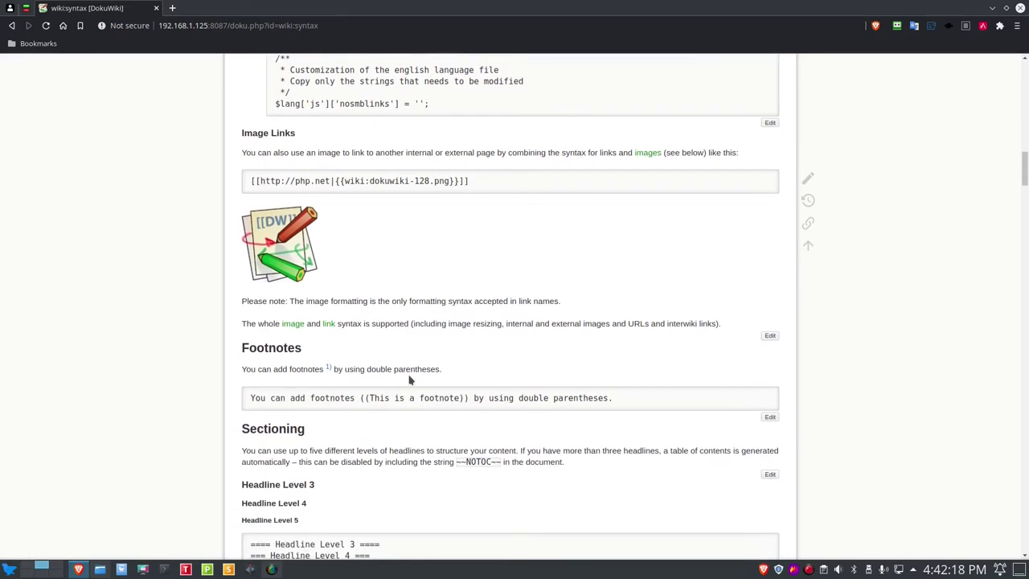
scroll(408, 378, "down", 7)
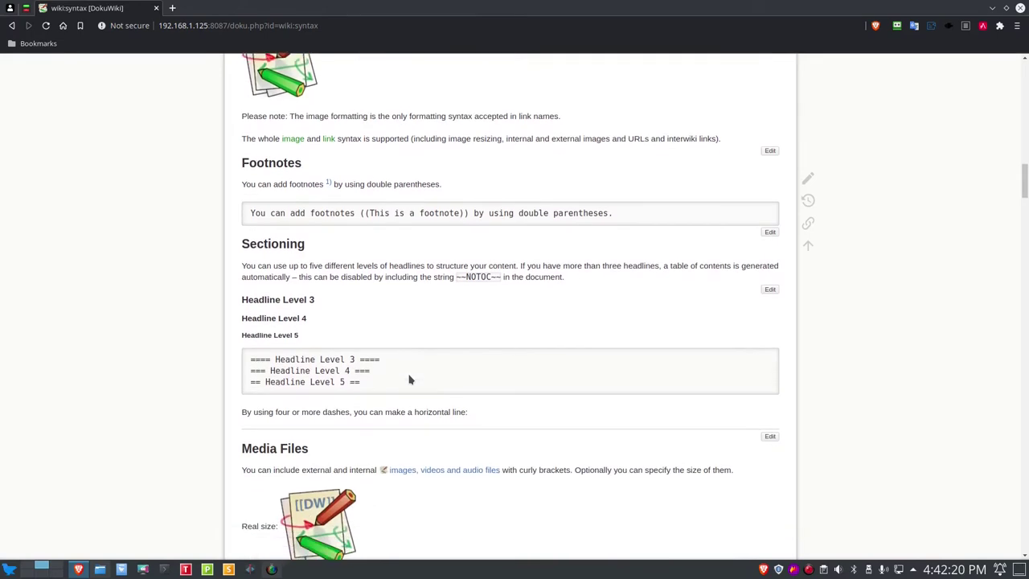
scroll(409, 379, "down", 11)
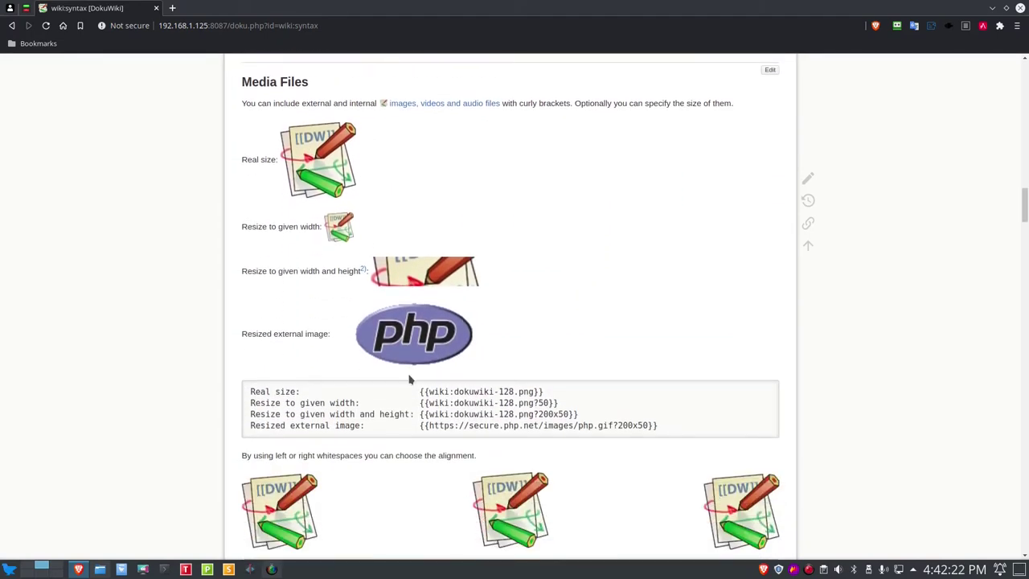
scroll(409, 378, "down", 10)
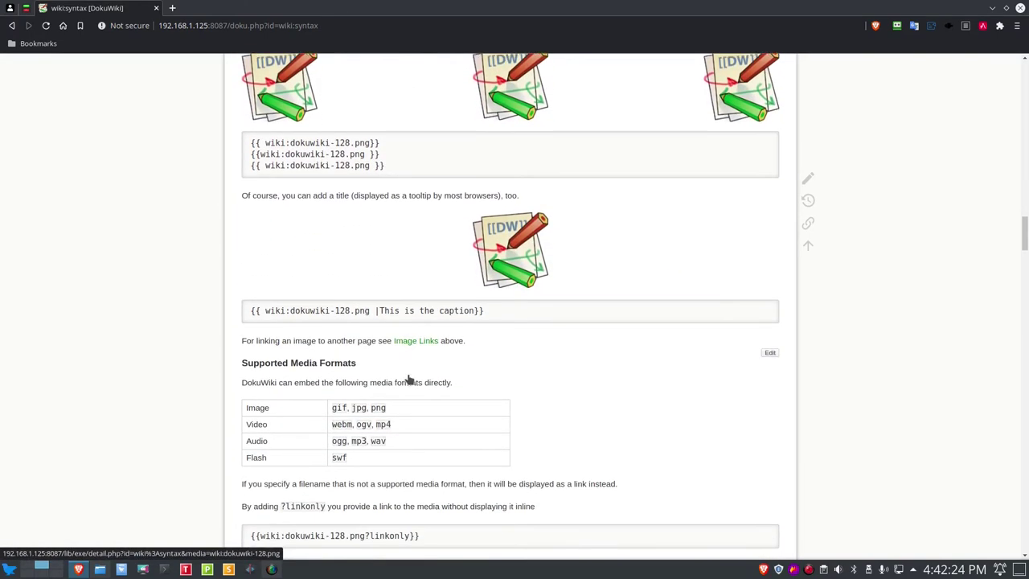
scroll(414, 380, "down", 2)
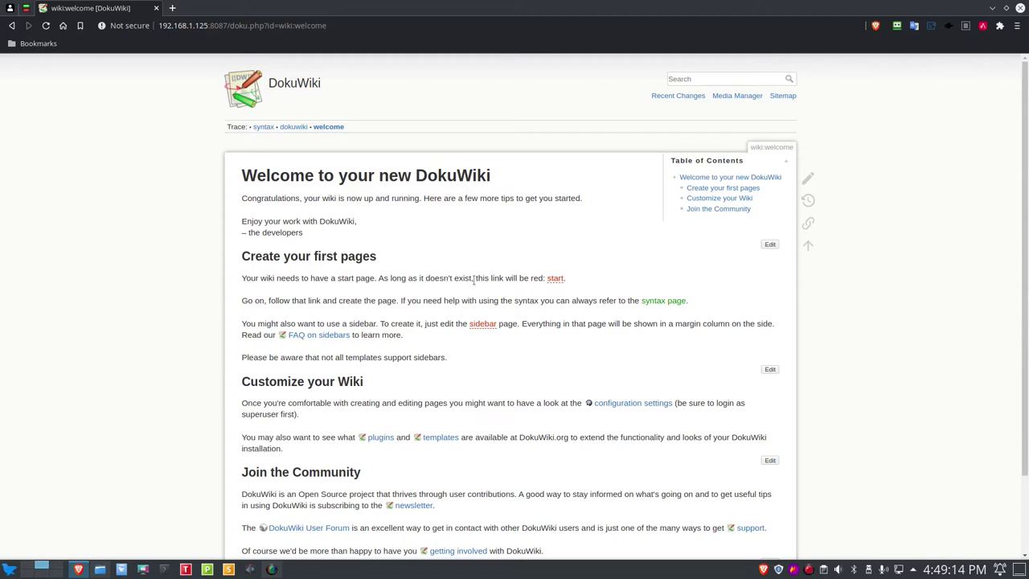
Step: Follow the start link on the welcome page and begin creating the missing start page
left_click(554, 279)
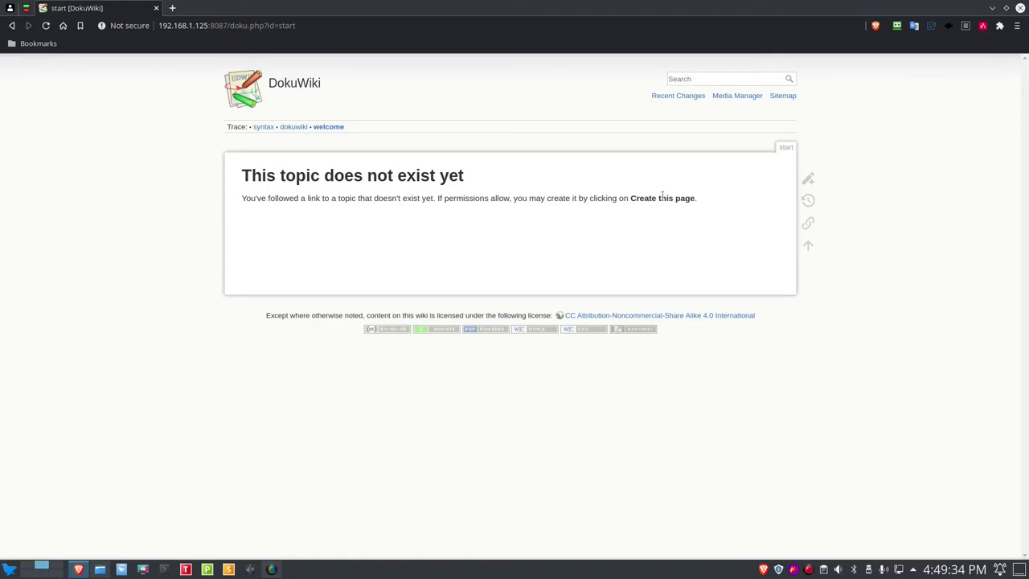
mouse_move(807, 178)
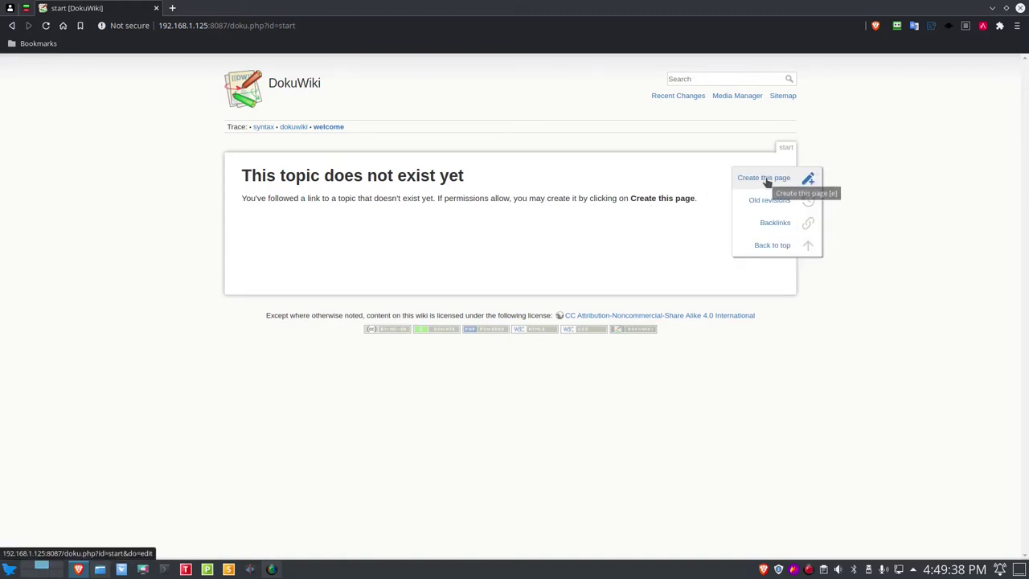
left_click(766, 179)
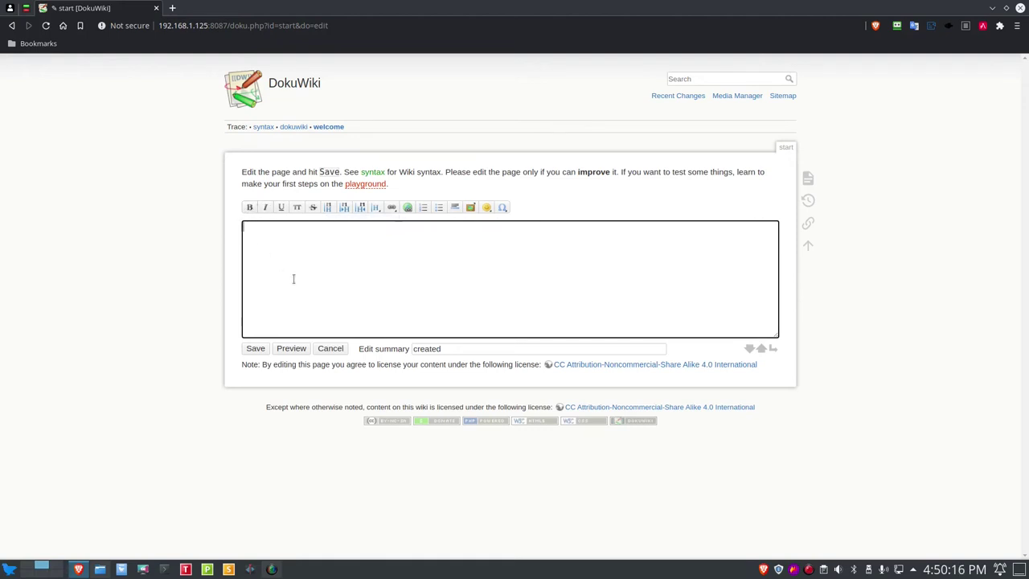
Step: Try the bold markup by writing **Bold** in the start page's editor, and erase it
type("**Bo")
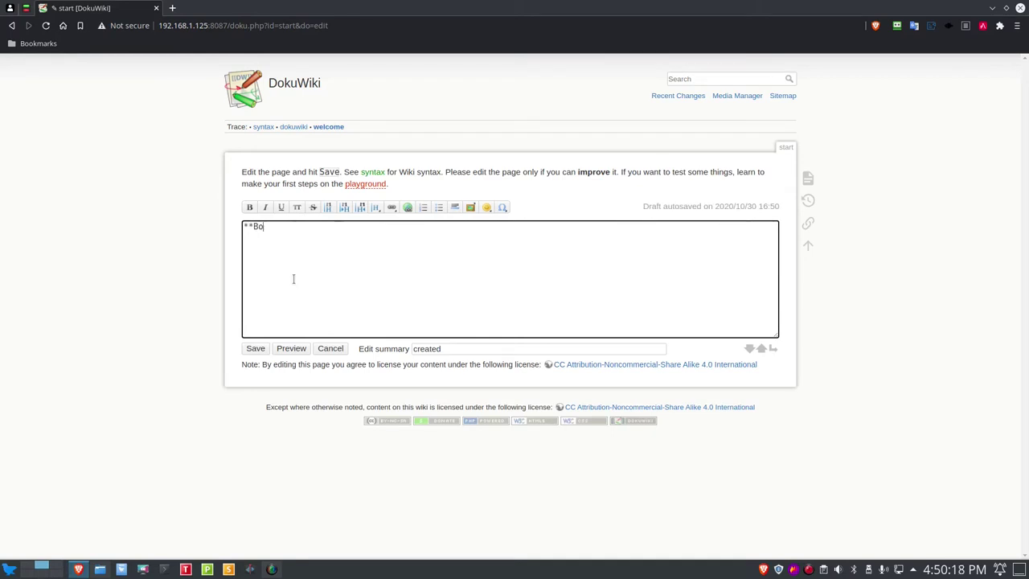
type("ld**")
key("BackSpace")
key("BackSpace")
key("BackSpace")
key("BackSpace")
key("BackSpace")
key("BackSpace")
key("BackSpace")
key("BackSpace")
Step: Enter the word Bold without markup, select it, and clear it from the editor
type("Bold")
left_click_drag(264, 226, 245, 220)
left_click(284, 280)
key("BackSpace")
key("BackSpace")
key("BackSpace")
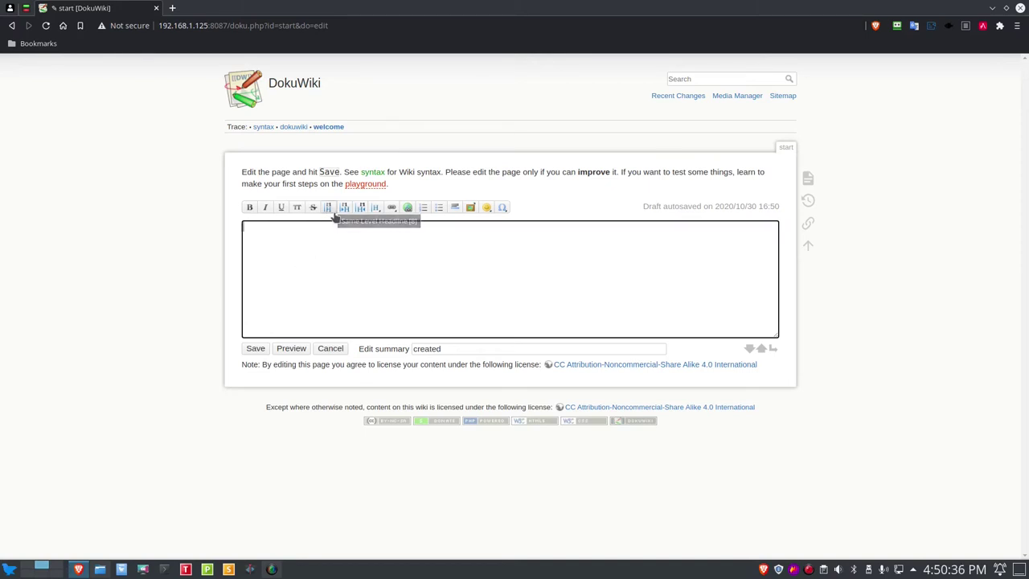
Step: Write "===== This is my Heading 1 =====" and, below it, "==== This is my Second Heading ====", preview the text, and save the start page
left_click(376, 208)
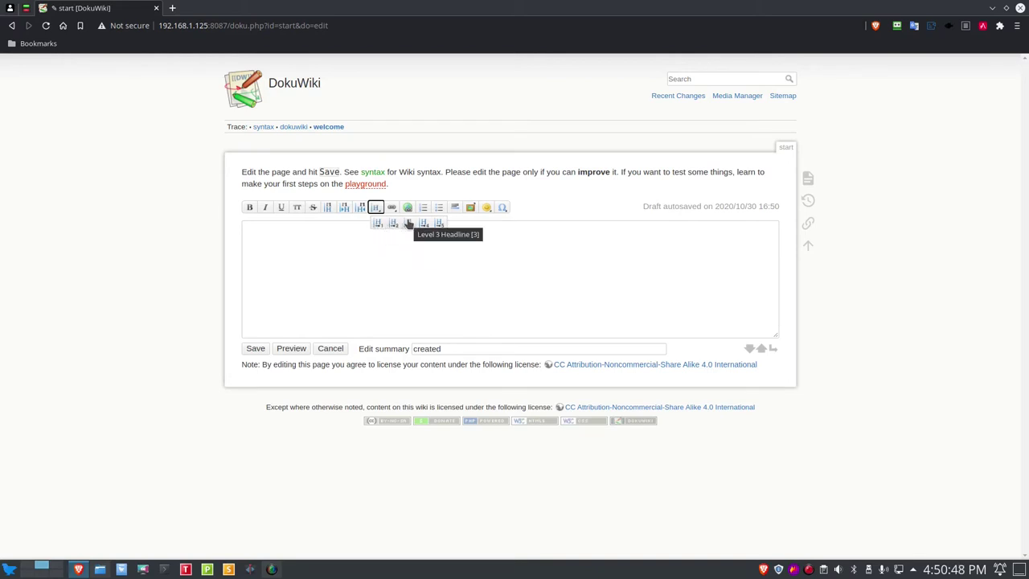
left_click(434, 253)
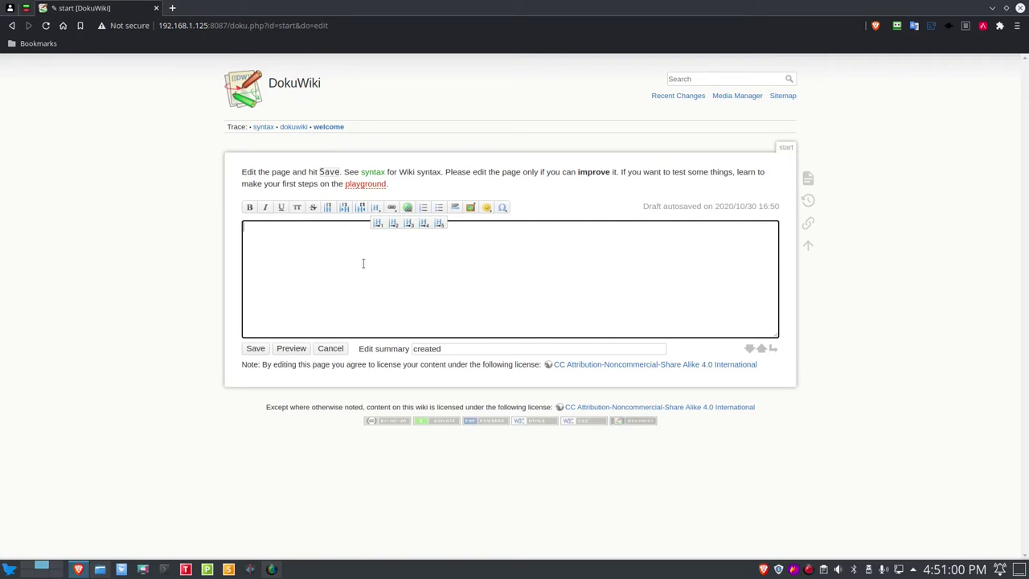
type("===== This is my Heading 1")
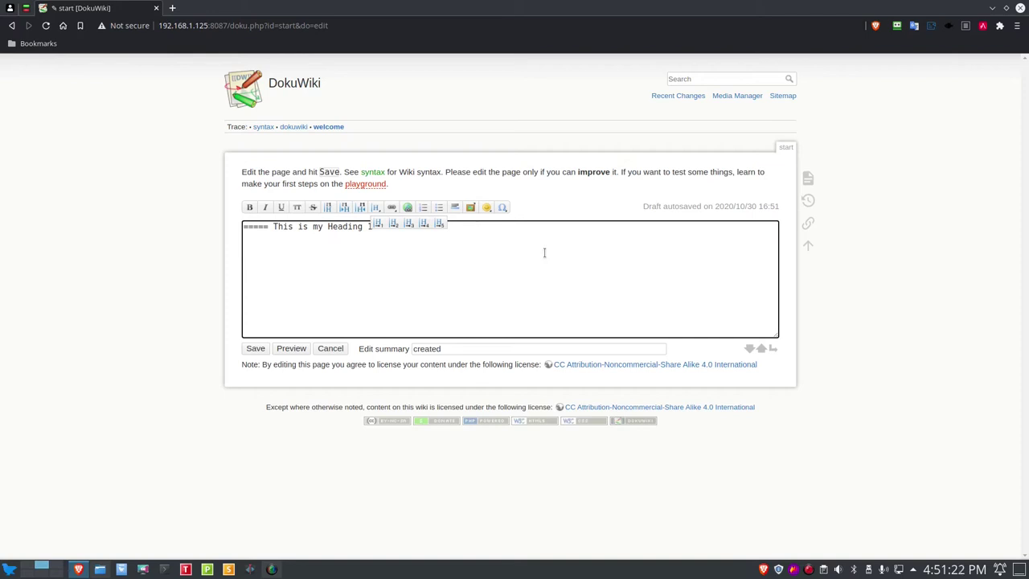
type("==== This is my Second Heading ====")
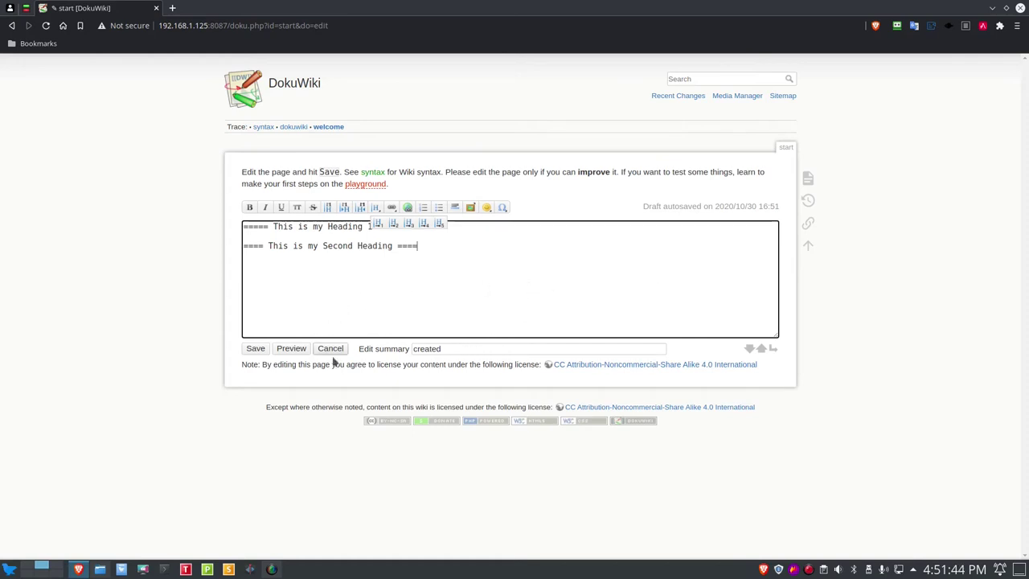
left_click(291, 349)
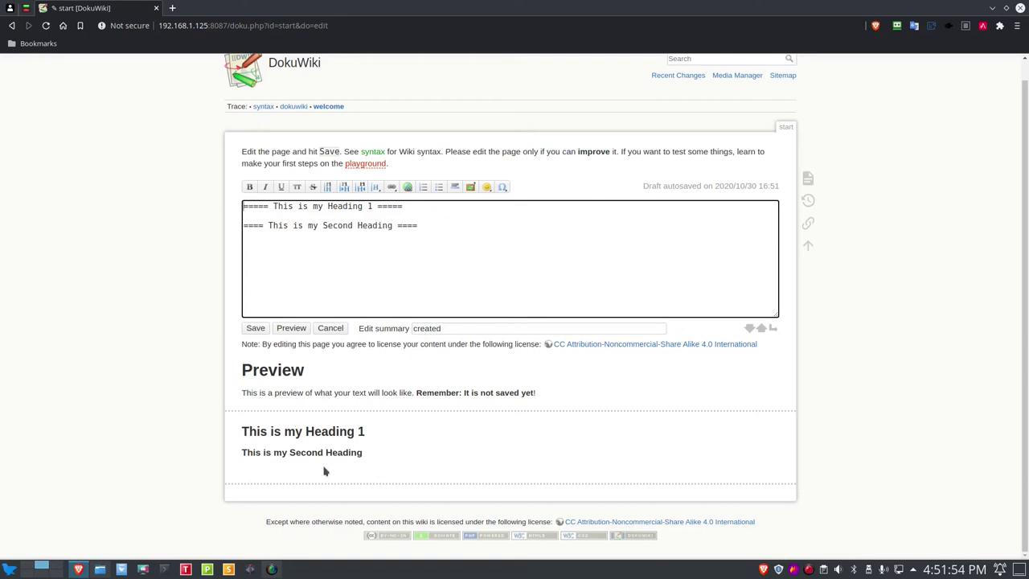
left_click(254, 329)
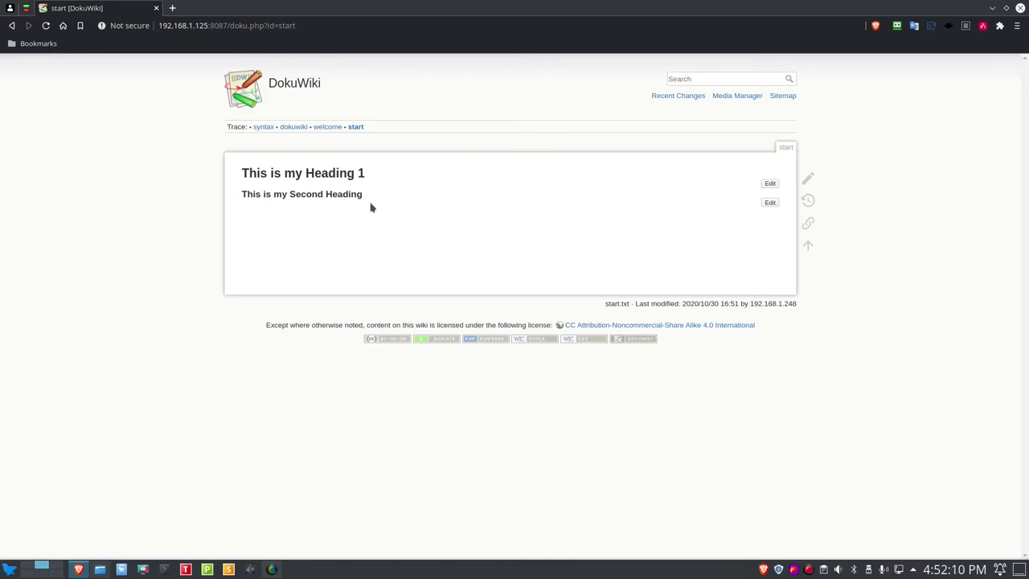
Step: Edit the start page and add "Now is the time for all good men to come to the aid of their Country." below the first heading
mouse_move(803, 180)
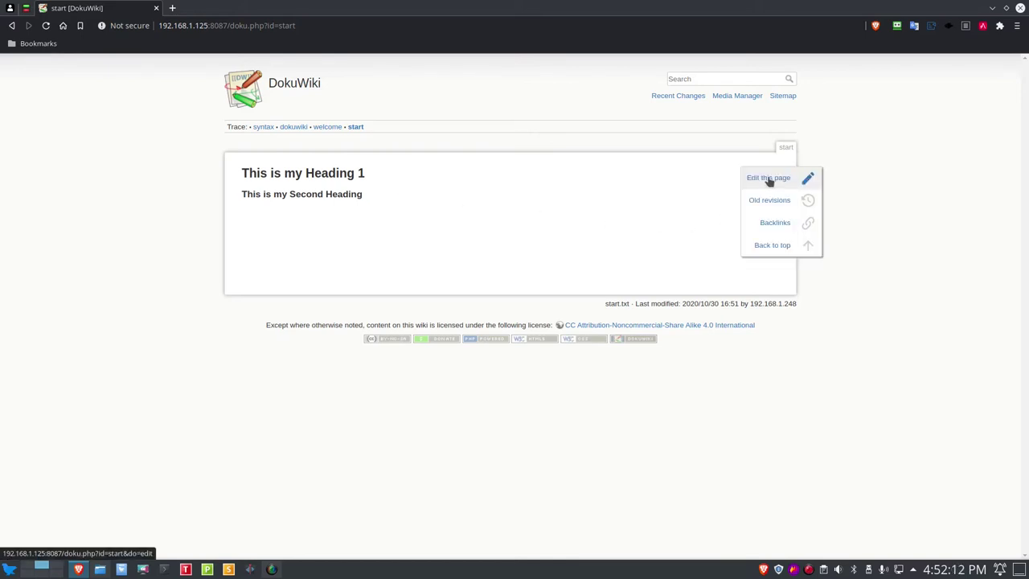
left_click(769, 179)
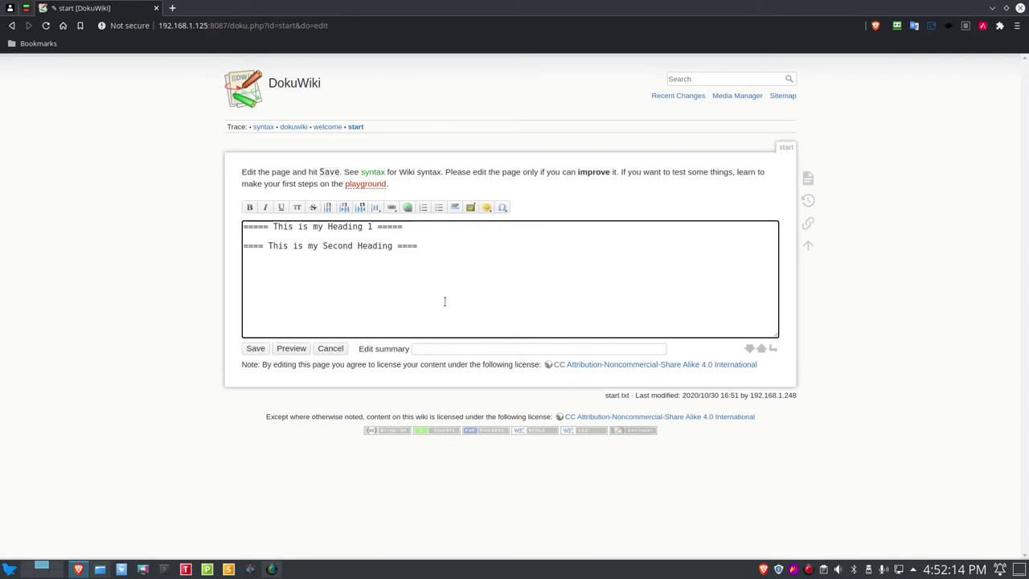
left_click(421, 227)
key("Return")
key("Return")
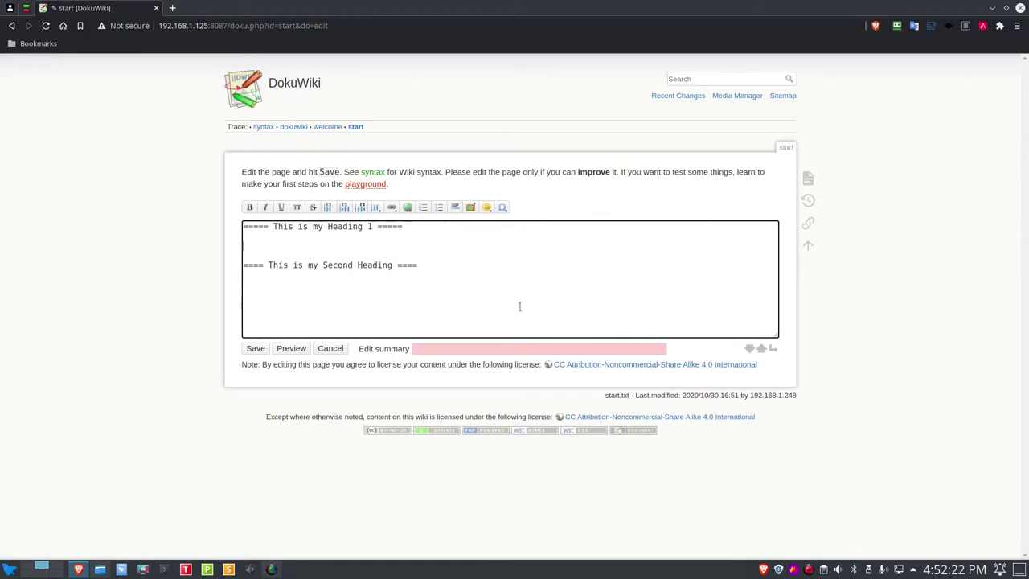
type("N")
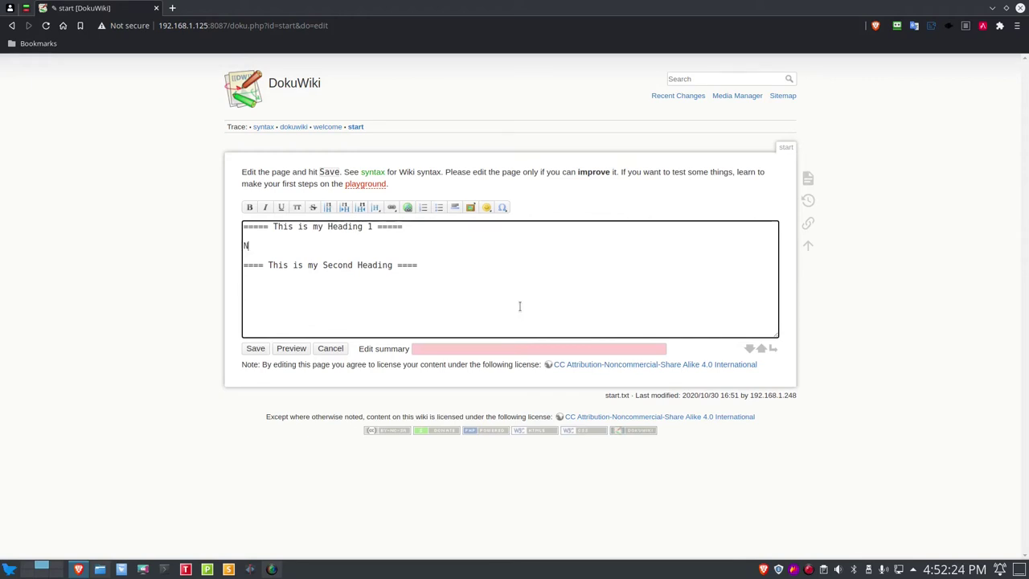
type("ow is the time f")
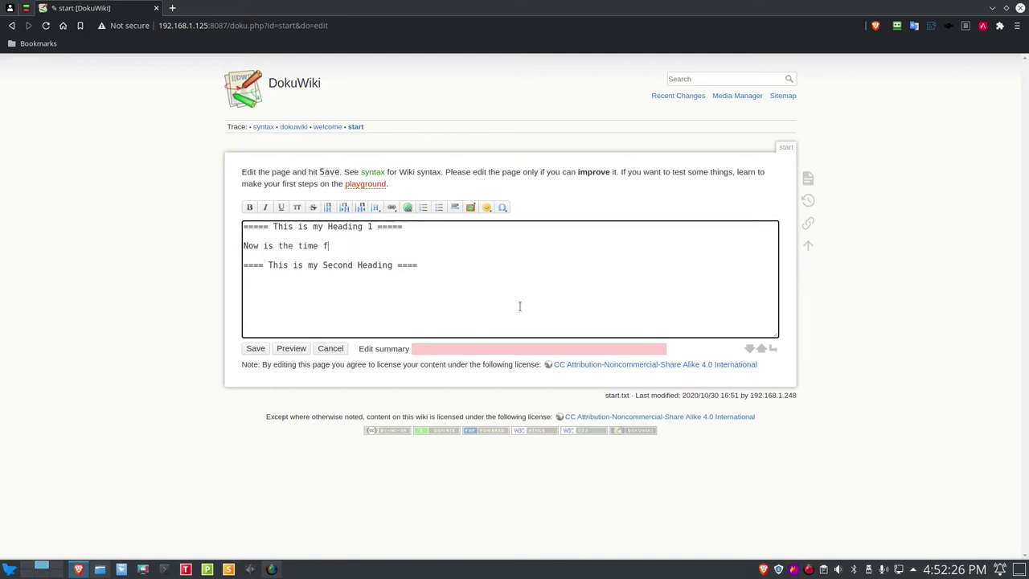
type("or all good men to come to")
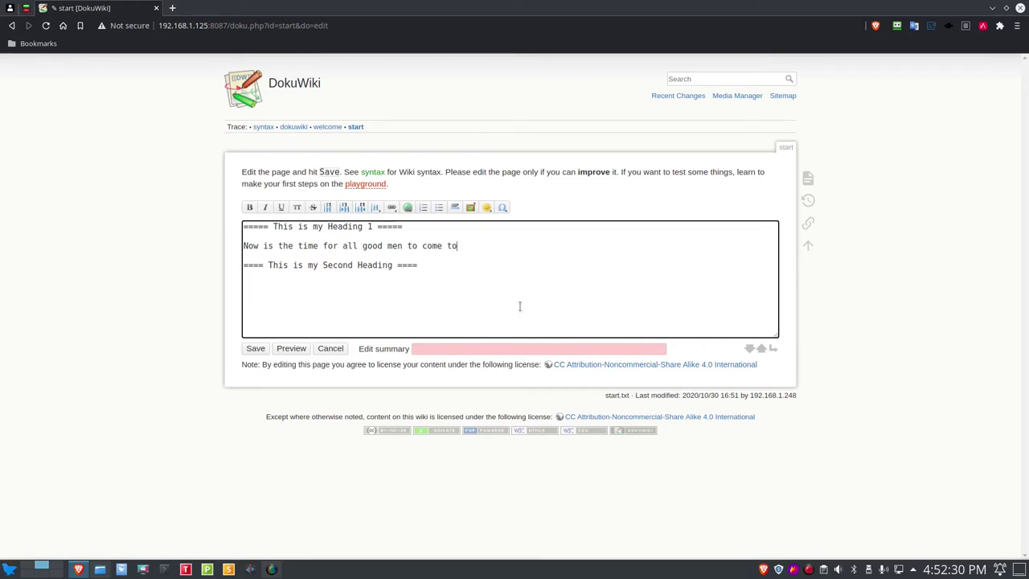
type(" the aid of th")
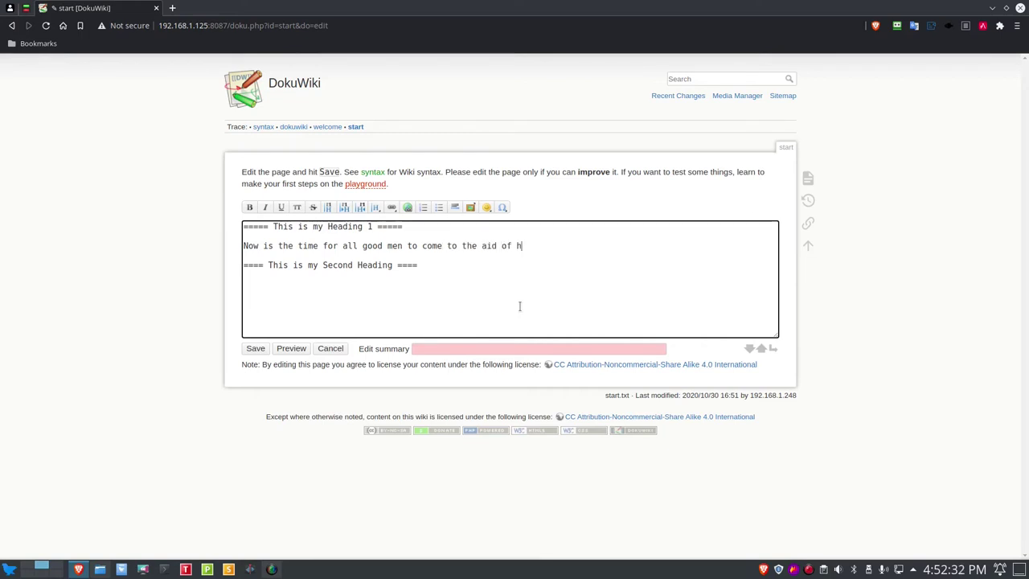
type("e")
key("BackSpace")
key("BackSpace")
type("their")
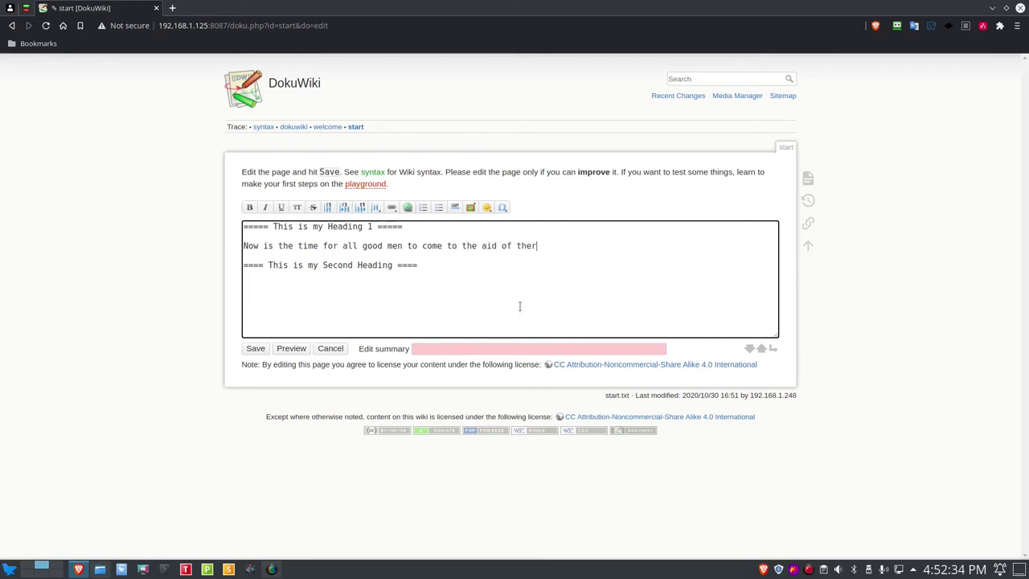
key("BackSpace")
type("ir Con")
key("BackSpace")
type("untry.")
Step: Format the word "time" as bold and the word "all" as italic in the new sentence
left_click_drag(298, 245, 242, 245)
double_click(314, 245)
left_click(250, 207)
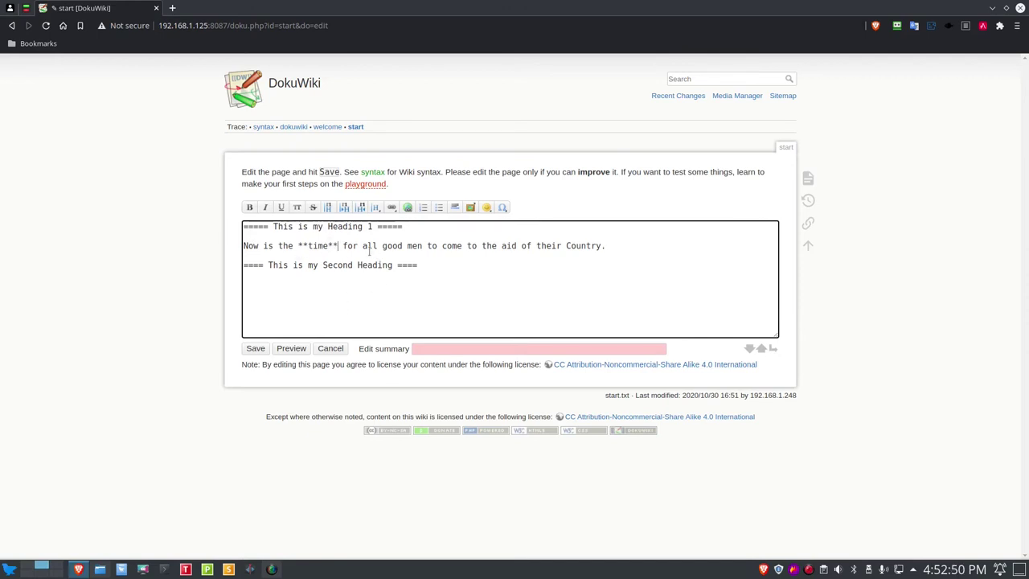
left_click_drag(362, 246, 375, 246)
left_click(265, 208)
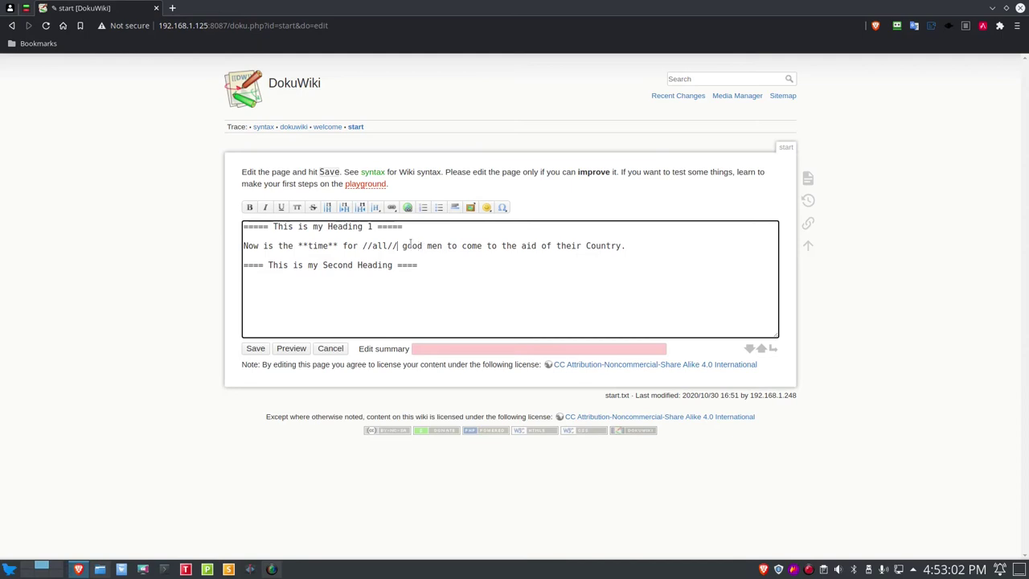
Step: Underline "good" and strike through "come" in the sentence, saving the start page
left_click_drag(402, 248, 424, 248)
left_click(281, 207)
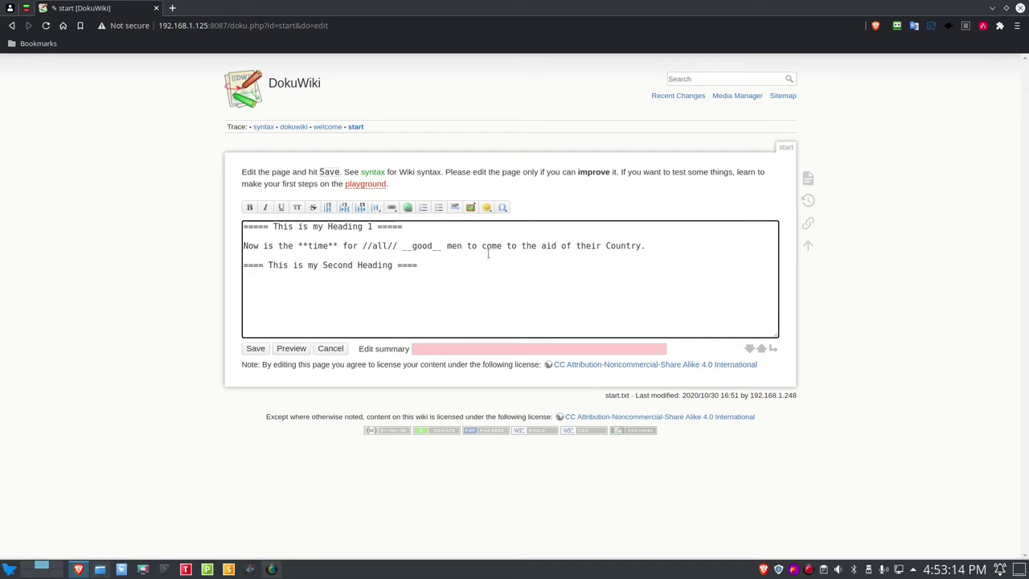
left_click_drag(482, 248, 502, 247)
left_click(316, 208)
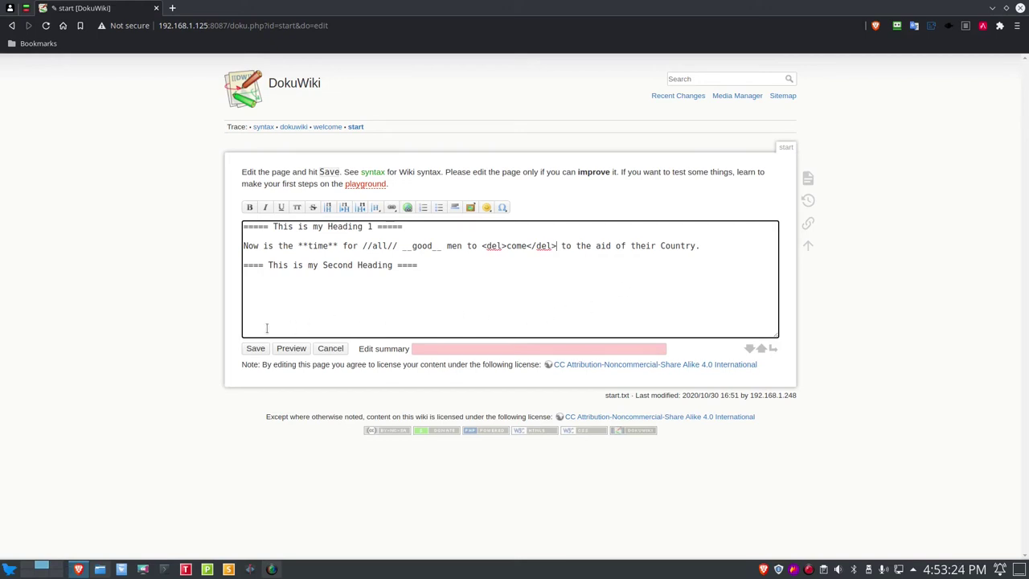
left_click(254, 349)
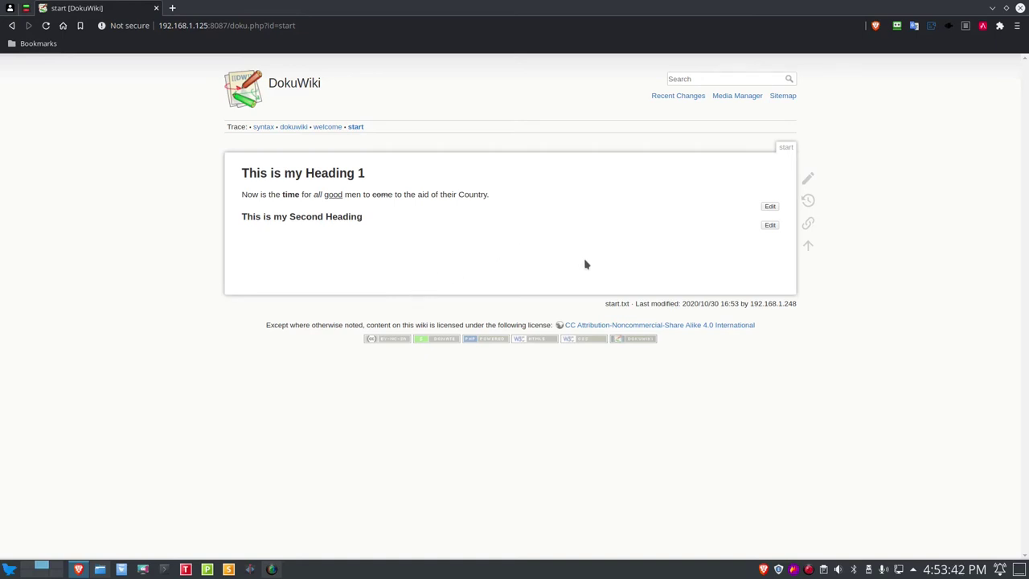
Step: Edit the start page again, add a \\ line break and the link [[my_Second_Page]] below the sentence, and preview it
left_click(796, 178)
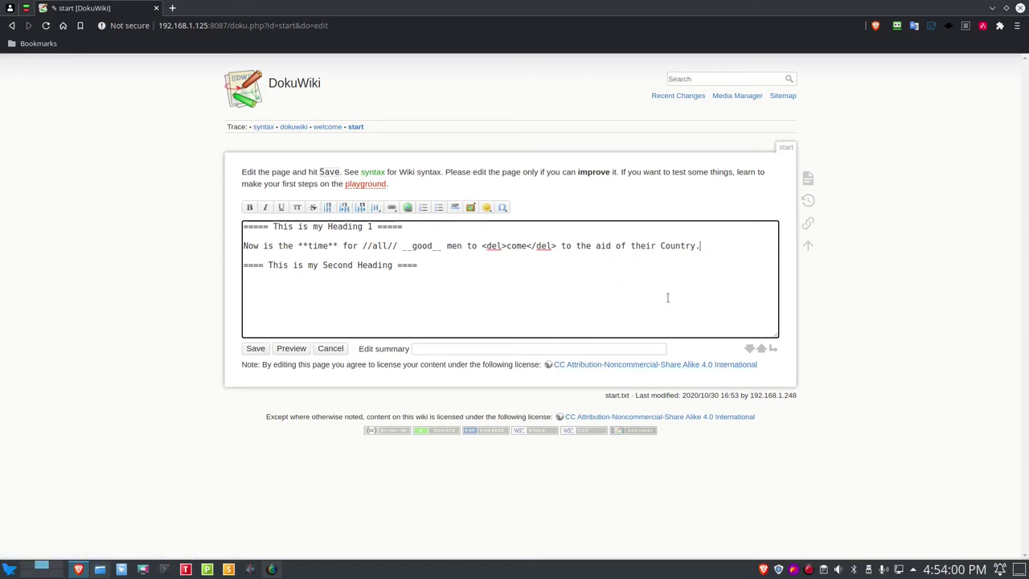
type("\\\\")
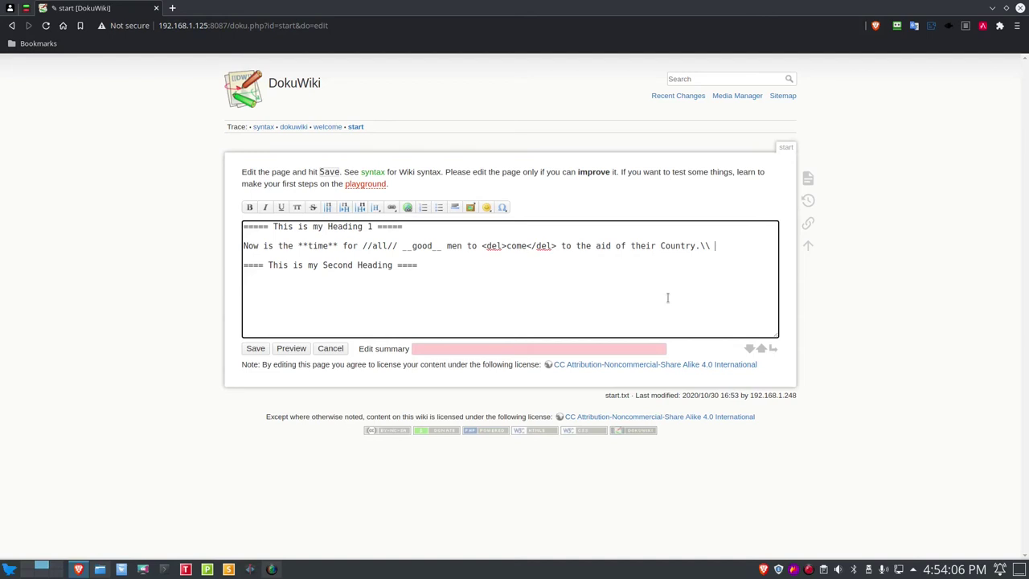
key("Return")
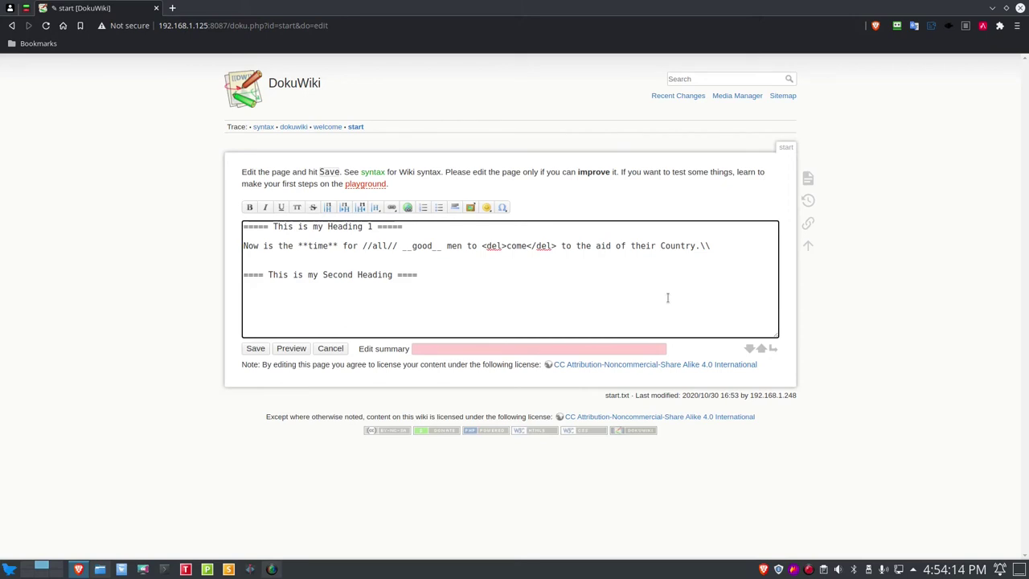
type("[[my")
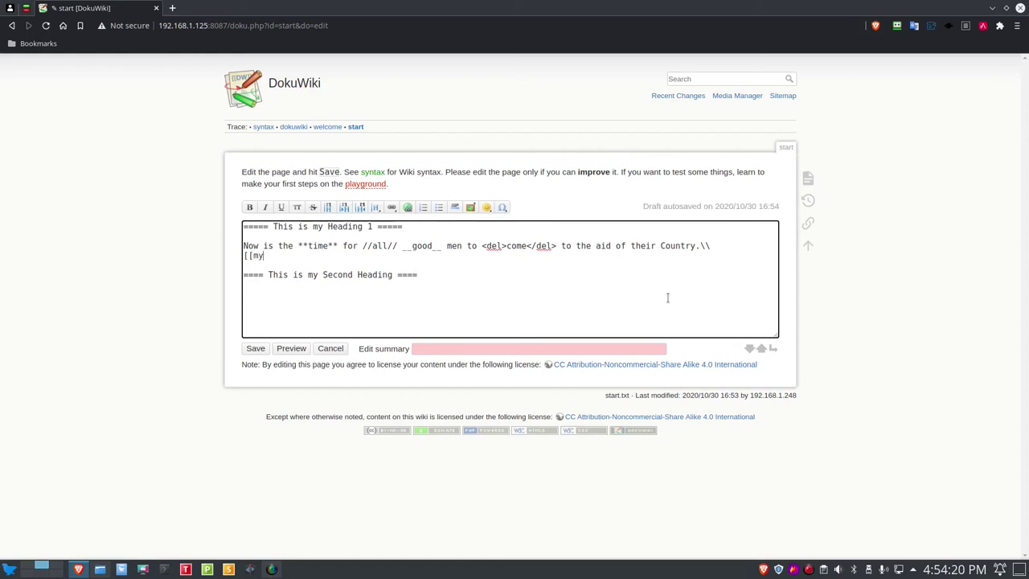
type("_Second_Page")
left_click(298, 354)
scroll(305, 362, "down", 1)
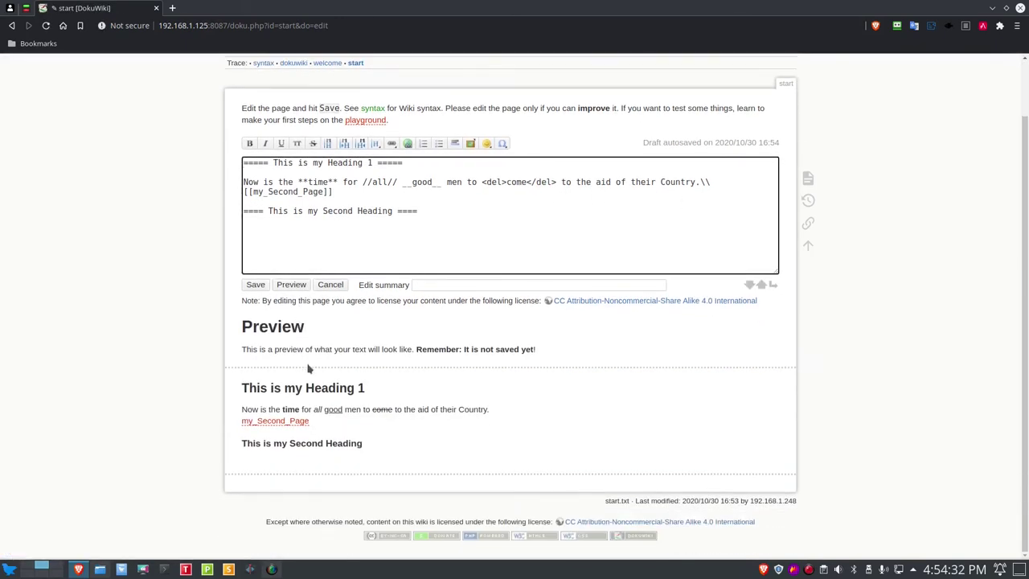
Step: Follow the my_Second_Page link, begin creating the missing page, and insert a level 1 headline
left_click(270, 424)
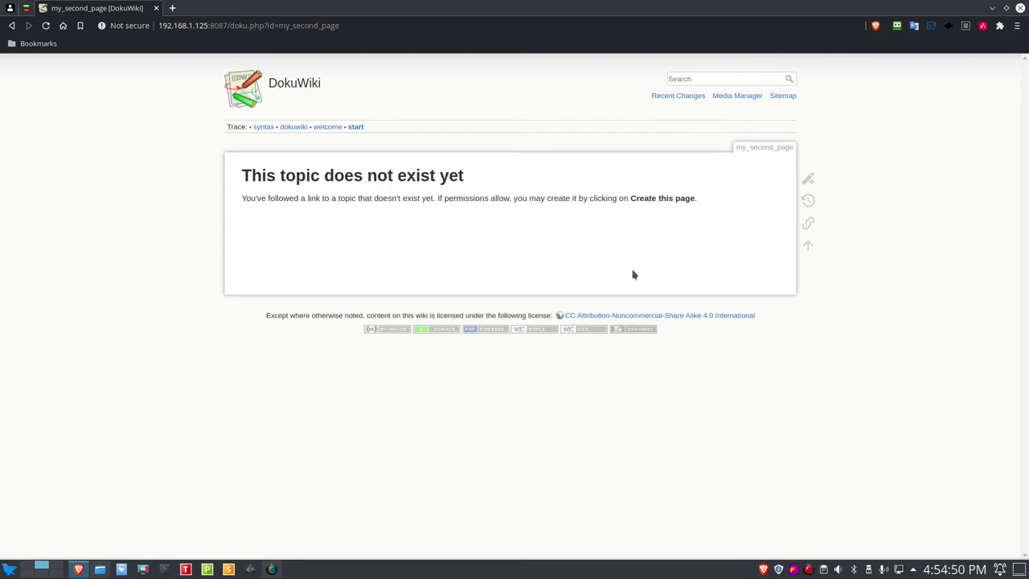
left_click(770, 179)
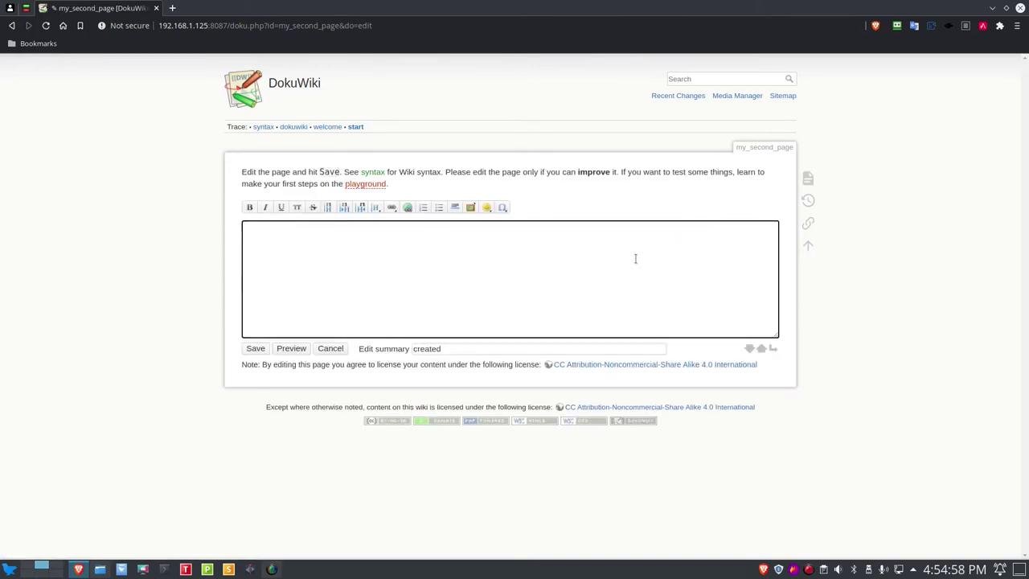
left_click(375, 208)
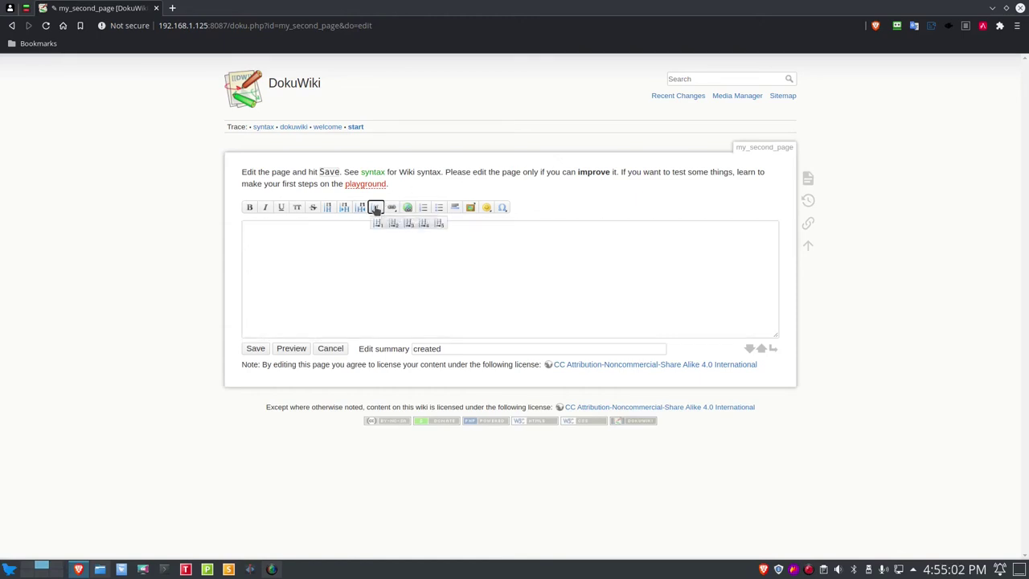
left_click(377, 225)
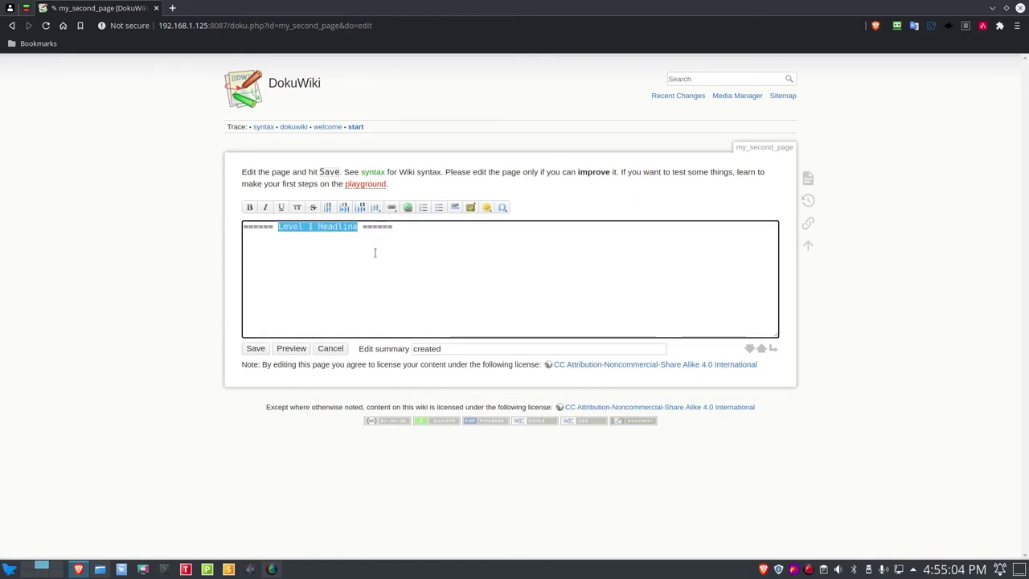
left_click(410, 234)
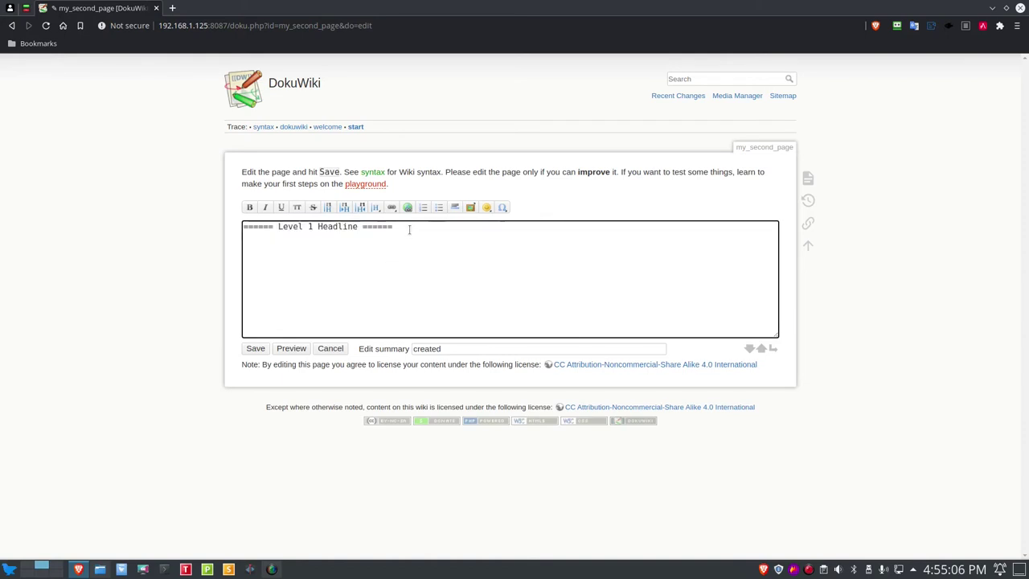
Step: Replace the placeholder text of the level 1 headline with "Second Page"
left_click(357, 226)
key("BackSpace")
key("BackSpace")
key("BackSpace")
key("BackSpace")
key("BackSpace")
key("BackSpace")
key("BackSpace")
key("BackSpace")
key("BackSpace")
key("BackSpace")
key("BackSpace")
key("BackSpace")
key("BackSpace")
key("BackSpace")
key("BackSpace")
key("BackSpace")
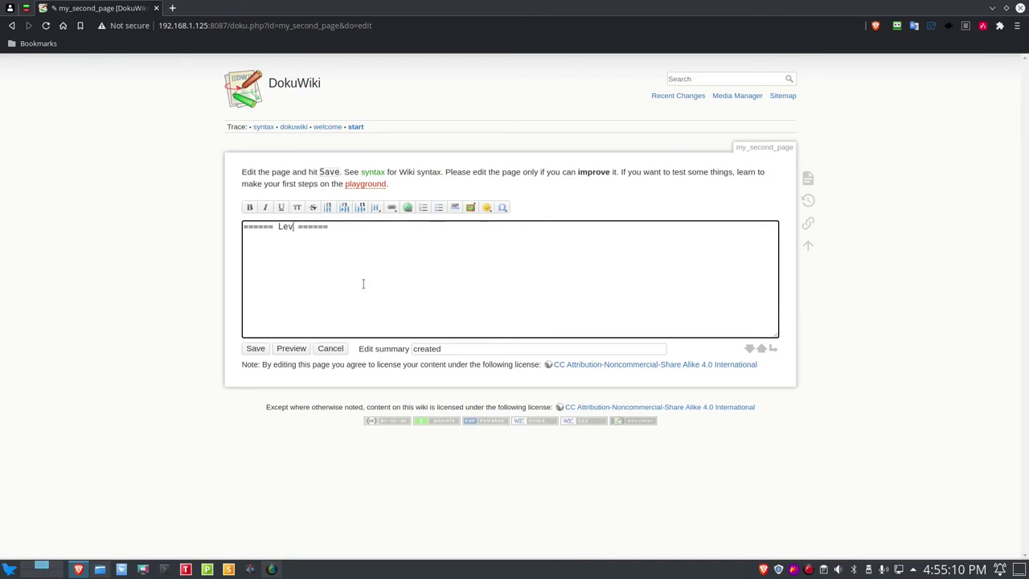
type("Second Page")
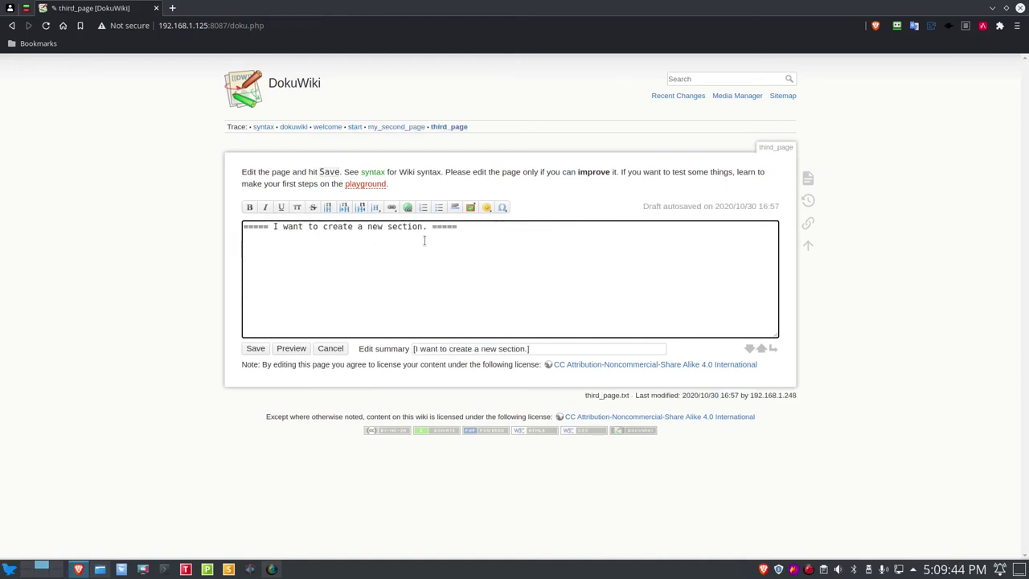
Step: Add "I want to create a new subsection below this." under the third page's section heading as a level 3 headline, and save
type("I want to create a new subsec")
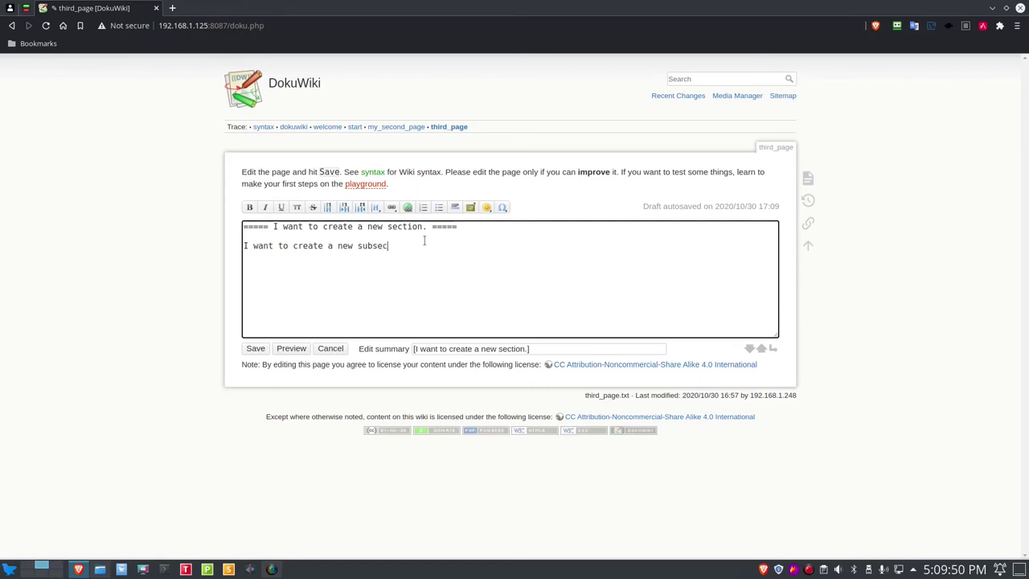
type("tion below this.")
left_click_drag(473, 247, 244, 249)
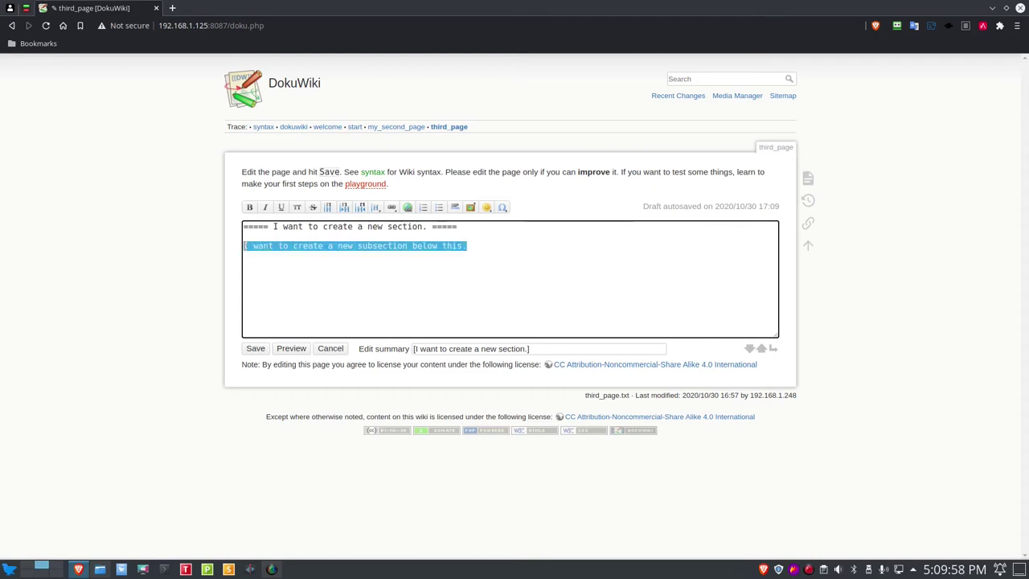
left_click(376, 208)
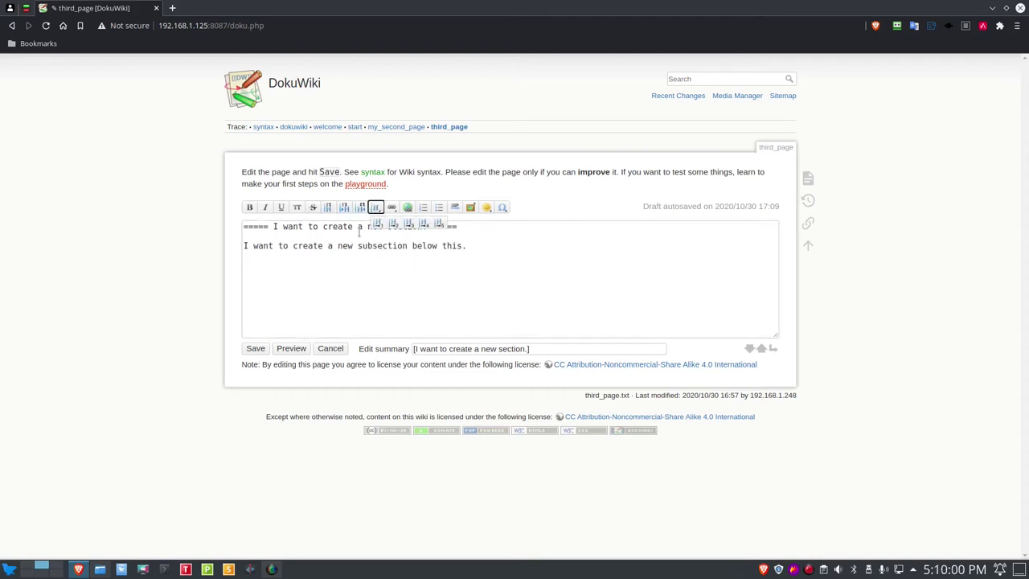
left_click(408, 225)
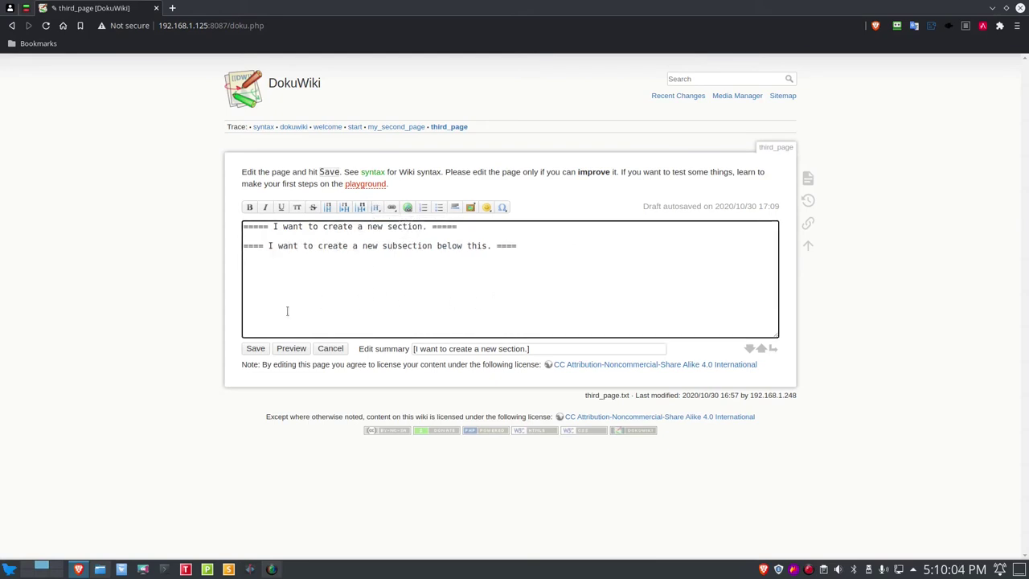
left_click(254, 351)
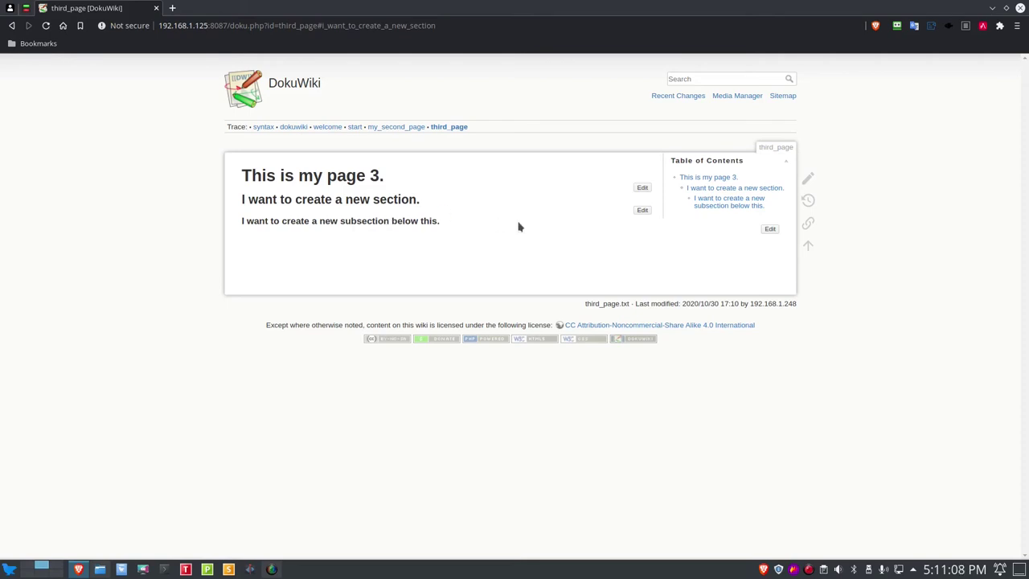
Step: Jump to the heading "This is my page 3." from the third page's table of contents
left_click(706, 200)
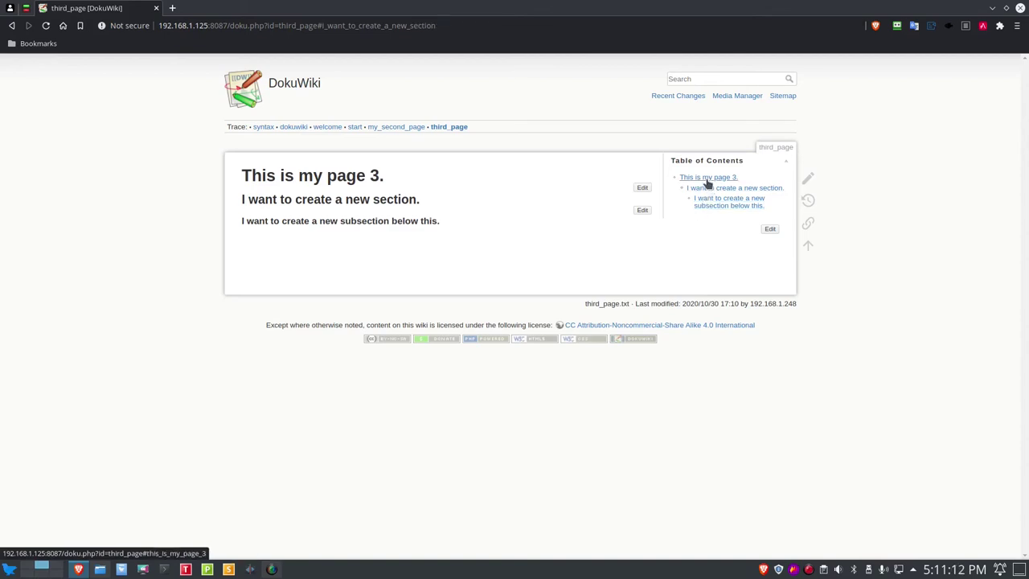
left_click(707, 178)
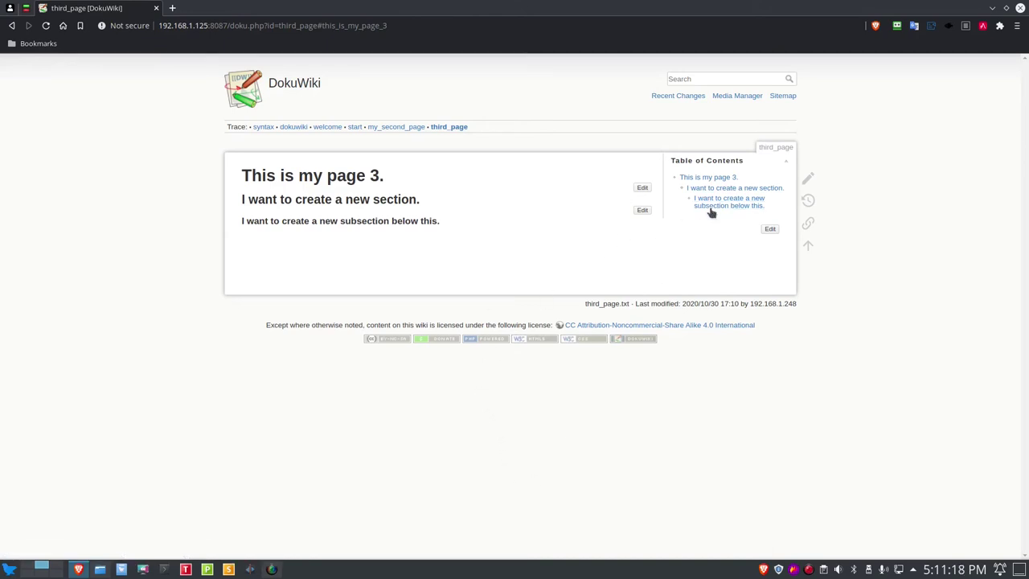
right_click(810, 569)
left_click(820, 522)
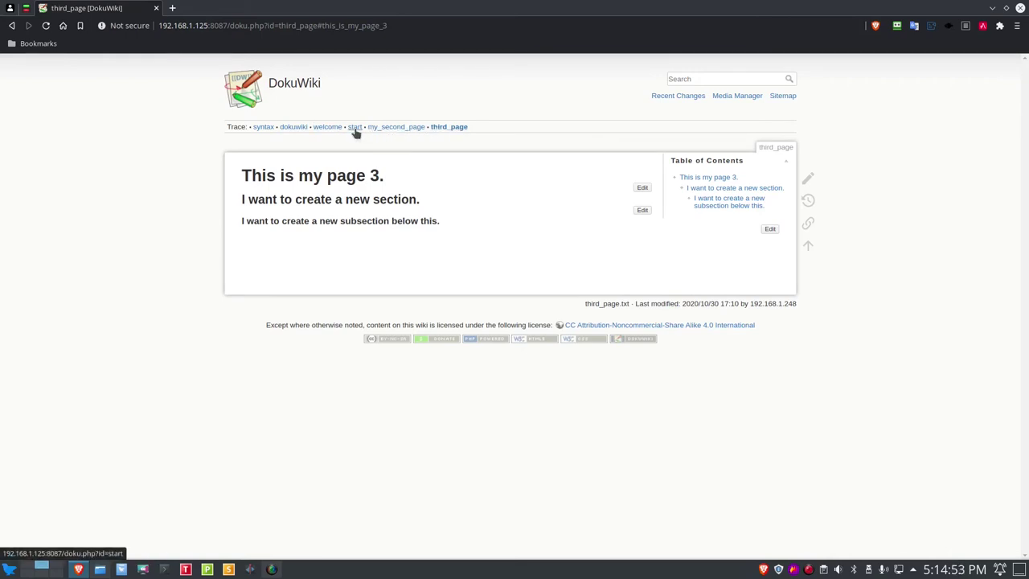
Step: Open the wiki's sitemap and go to the start page from it
left_click(773, 97)
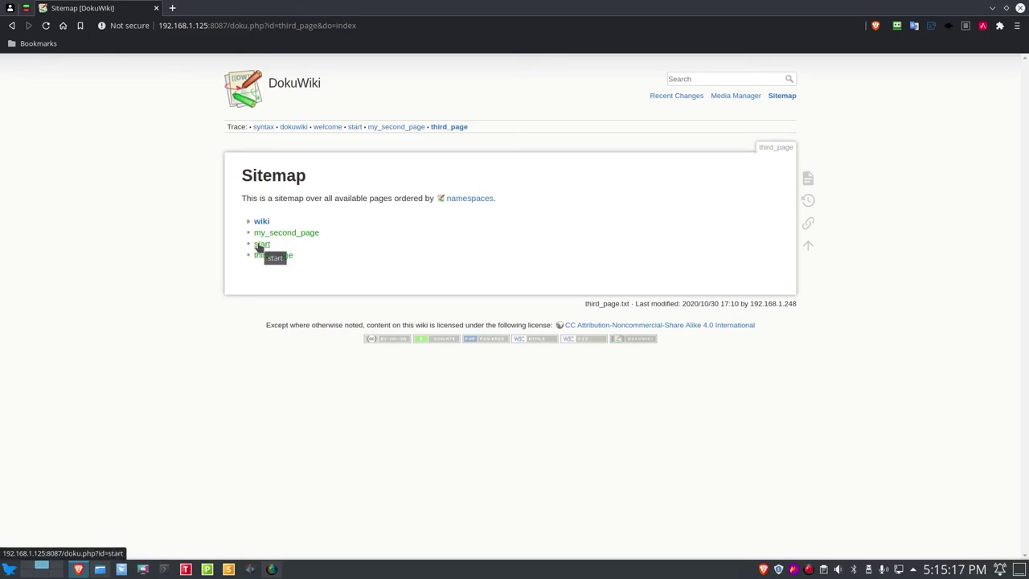
left_click(260, 245)
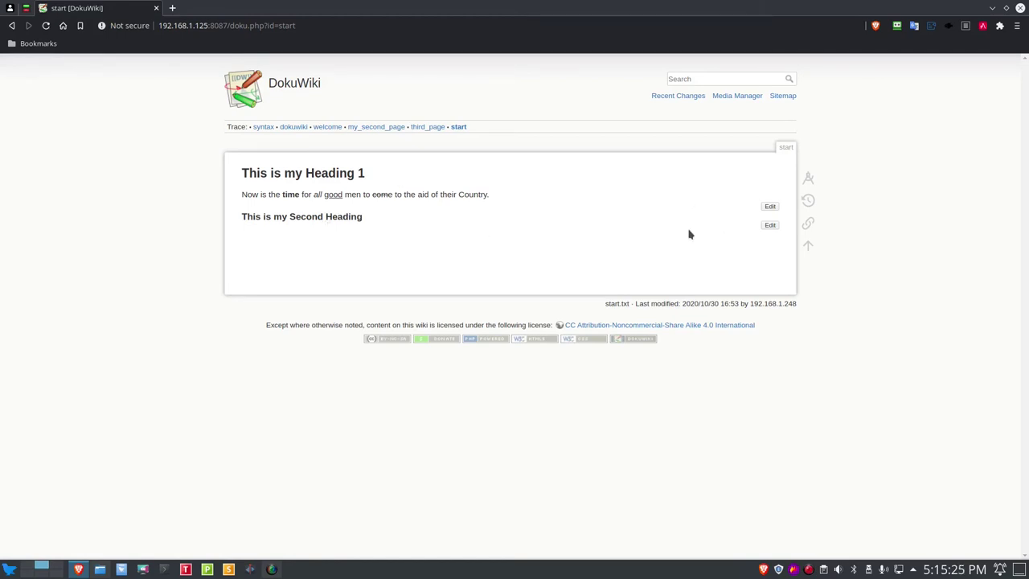
Step: Add the text "This is a page of my featured products:" under the heading "This is my Second Heading"
left_click(769, 225)
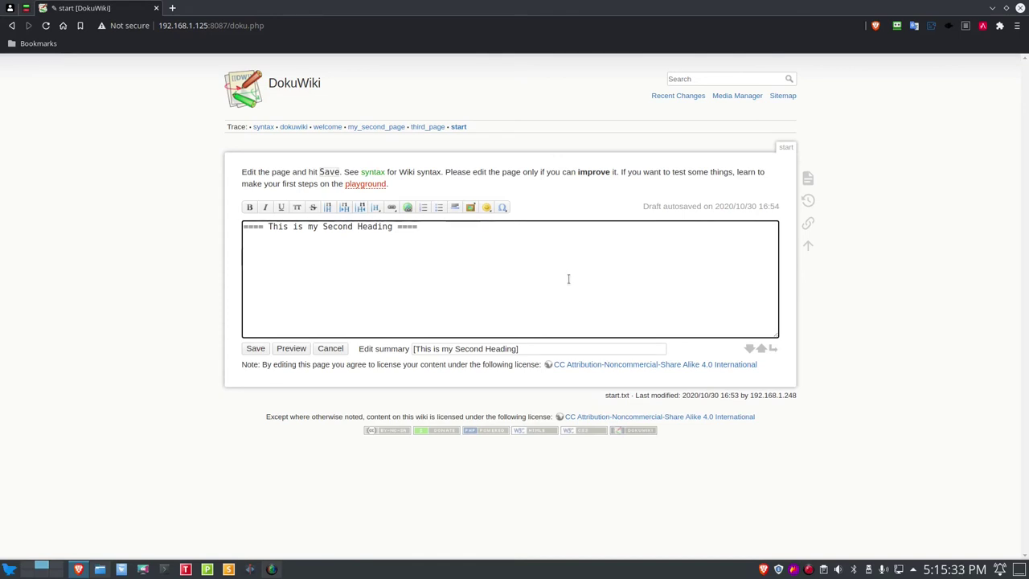
type("is ")
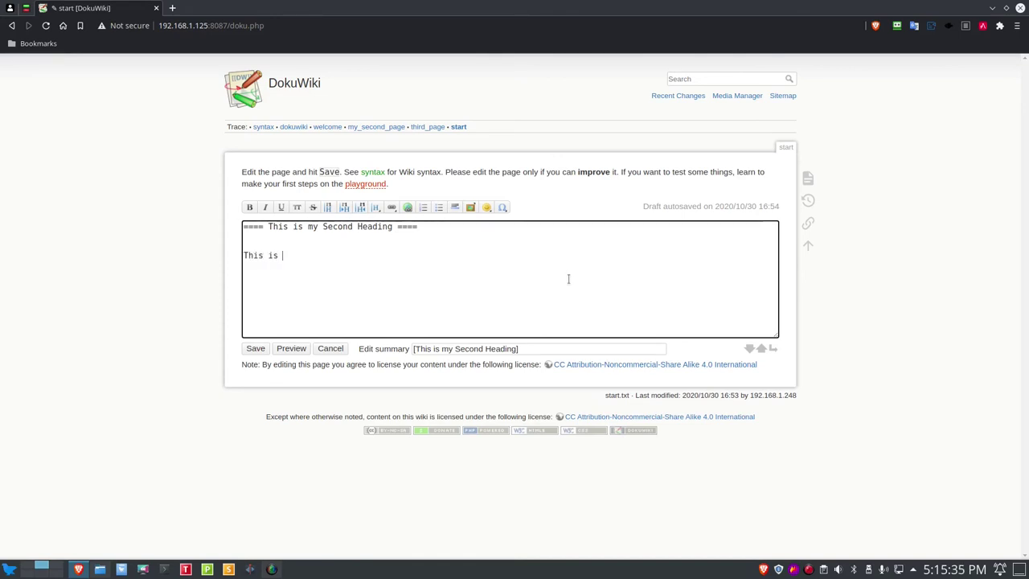
type("a page of my featured products:")
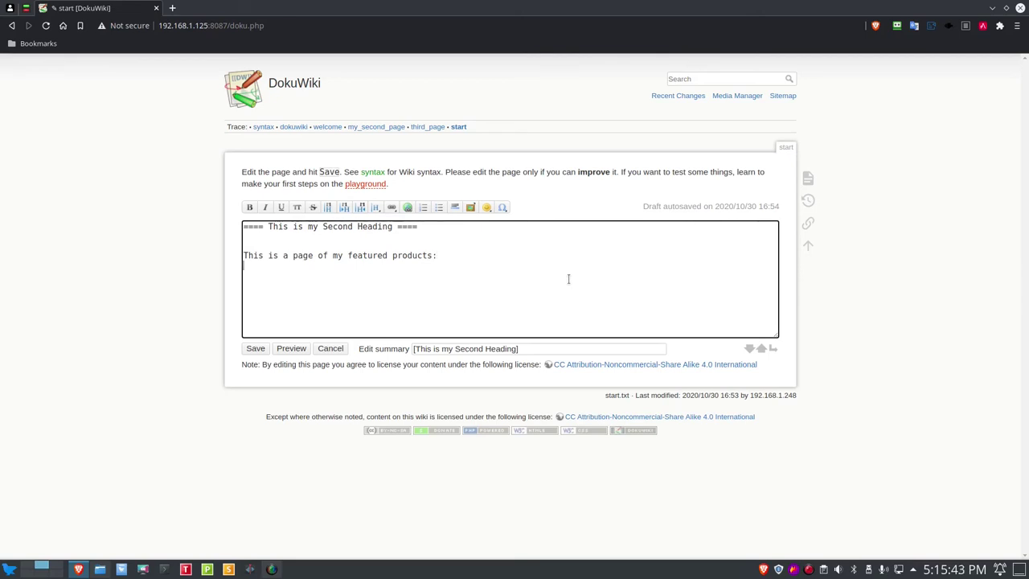
key("Return")
Step: Upload feature-products_large.png from the Pictures folder to the root of the wiki's media files and close the media window
left_click(470, 207)
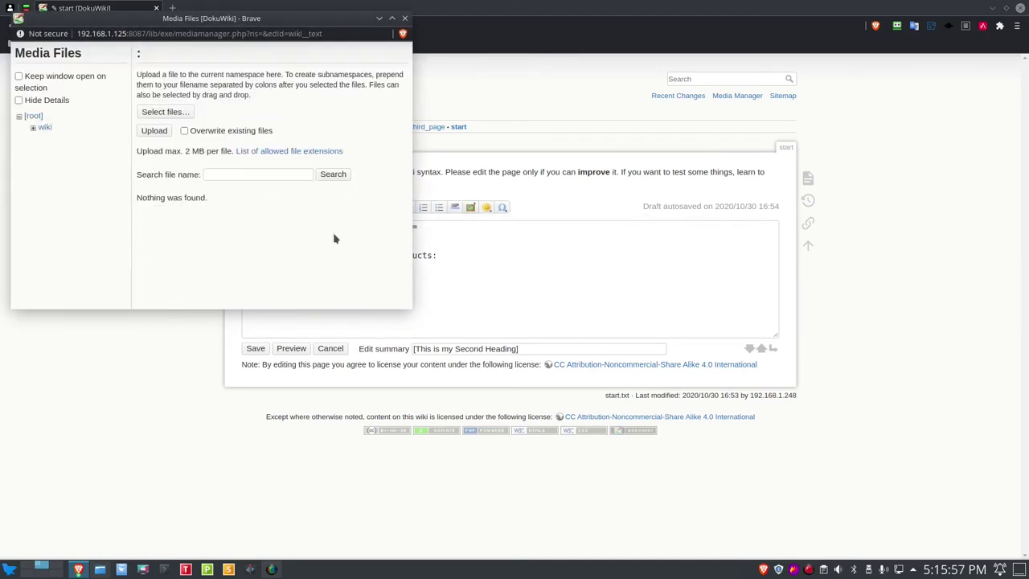
left_click_drag(145, 19, 447, 123)
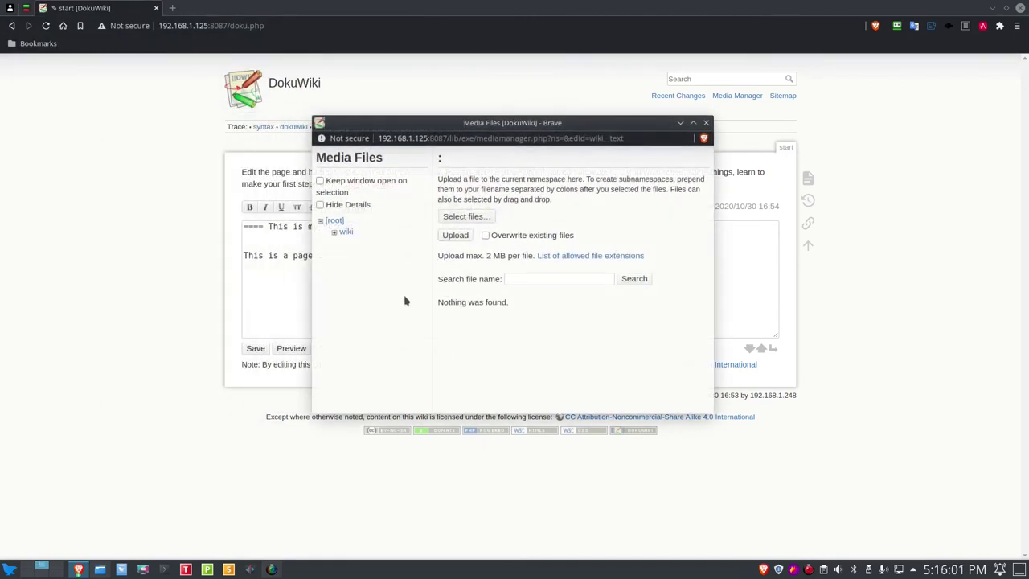
left_click(462, 217)
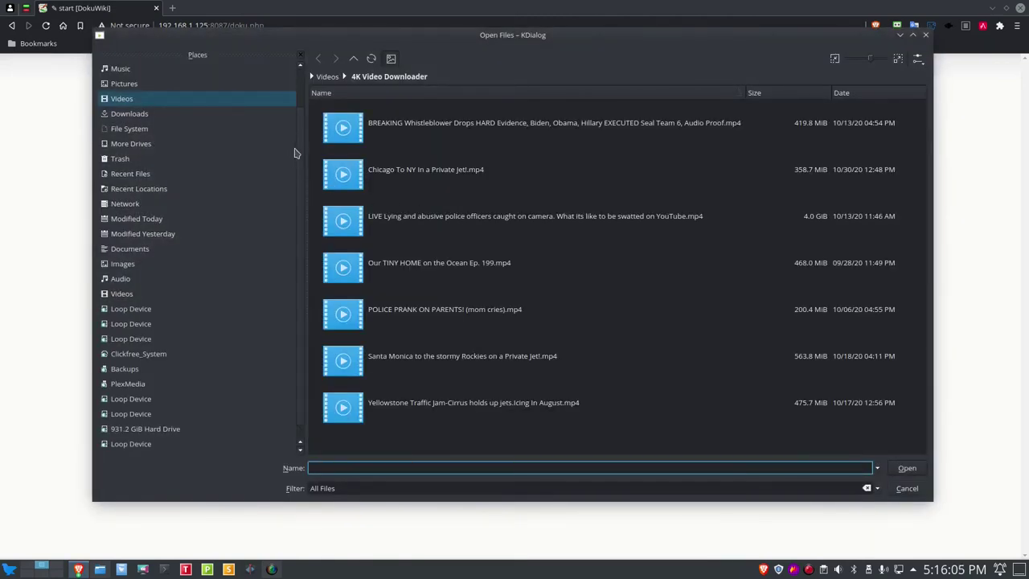
left_click(134, 87)
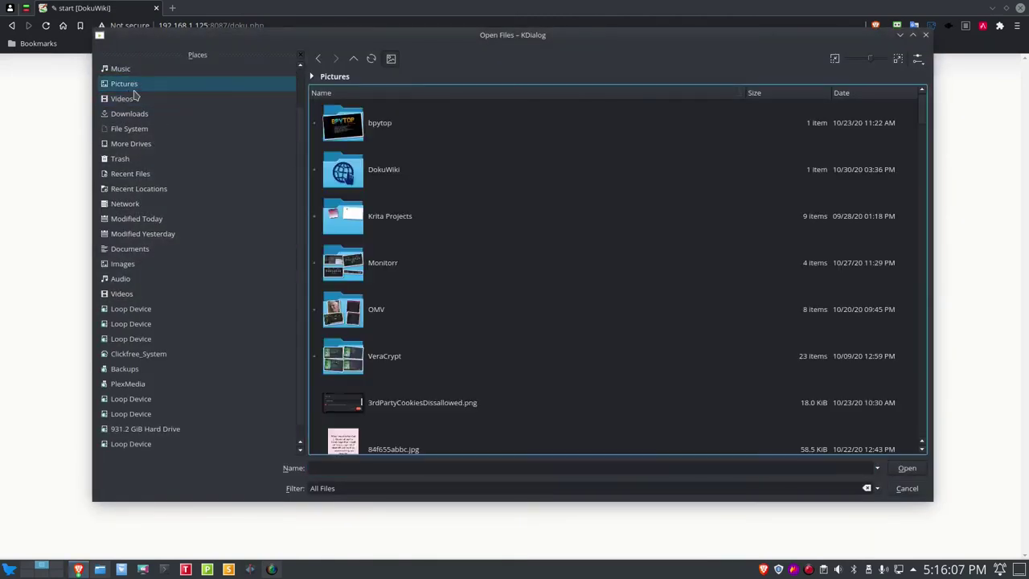
scroll(486, 354, "down", 5)
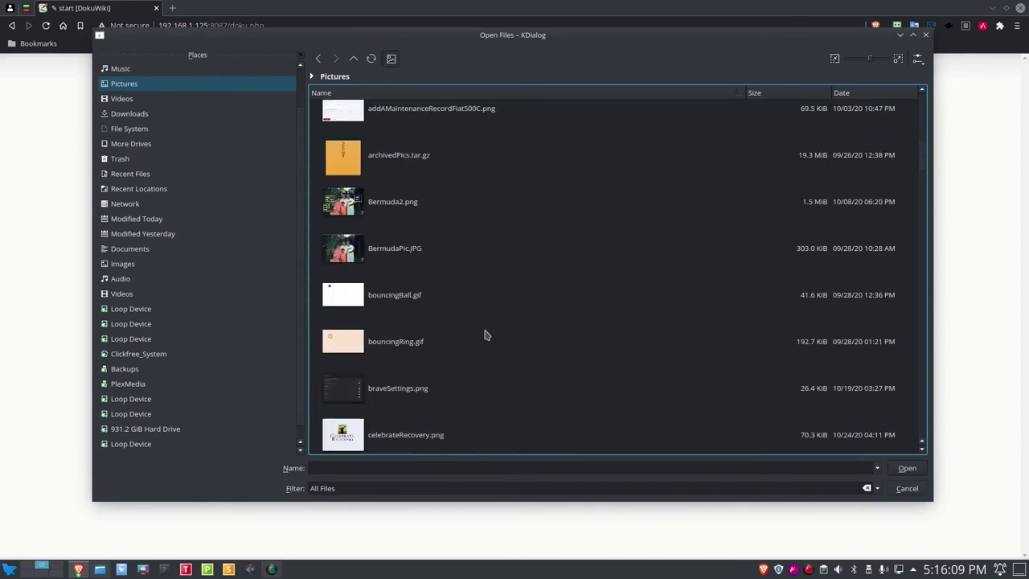
scroll(484, 335, "down", 10)
left_click(344, 296)
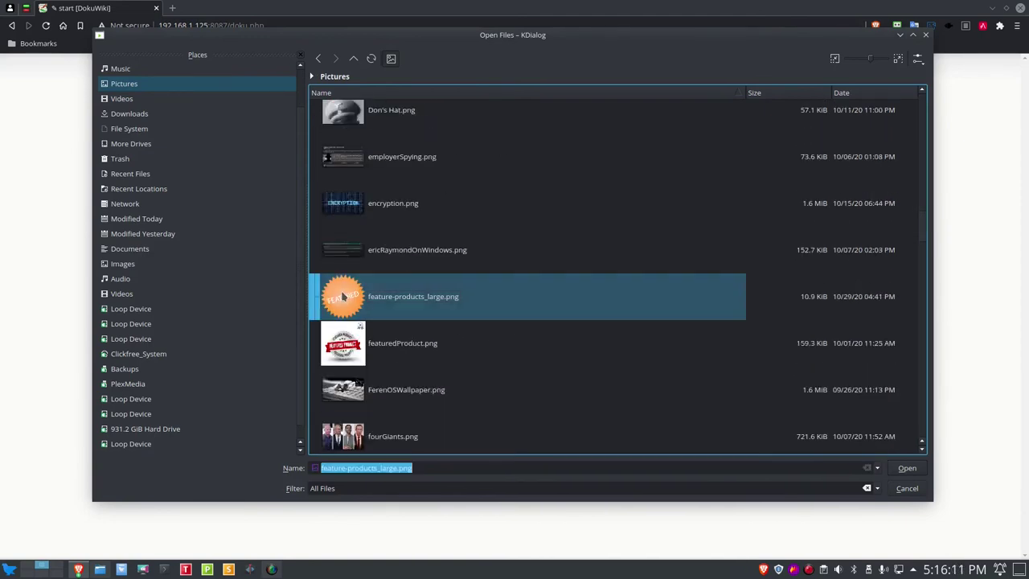
left_click(901, 471)
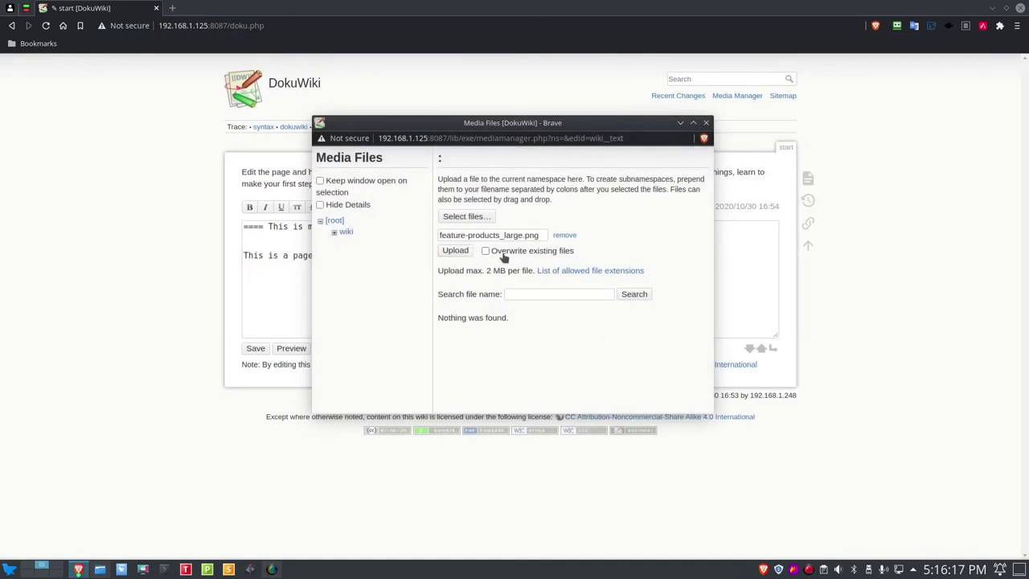
left_click(463, 252)
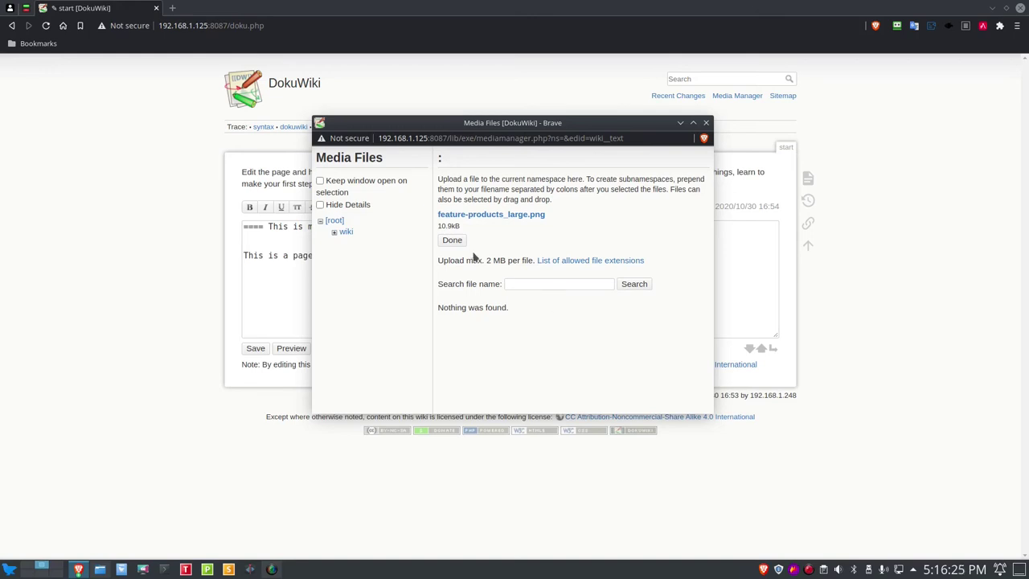
left_click(452, 241)
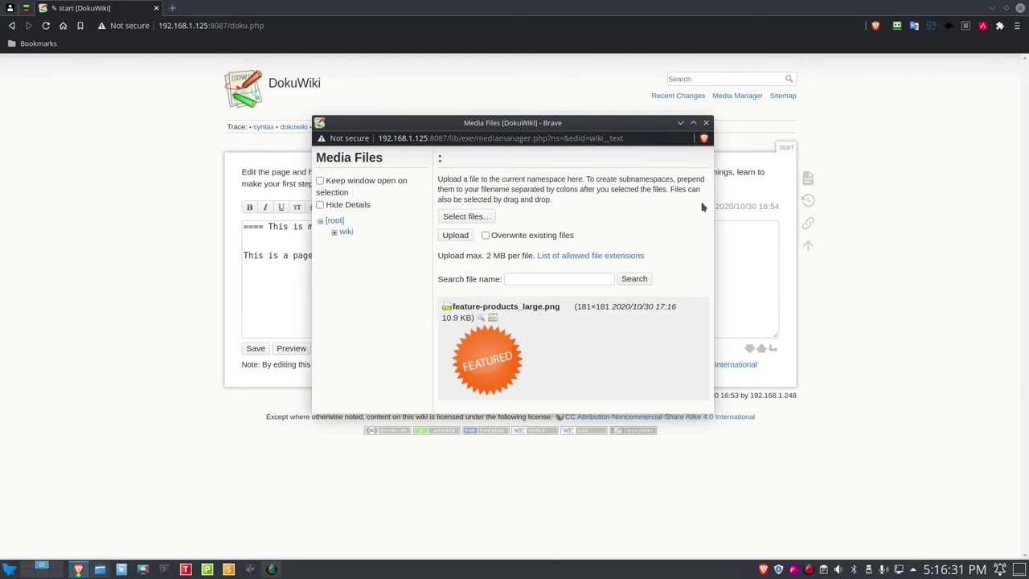
left_click(706, 122)
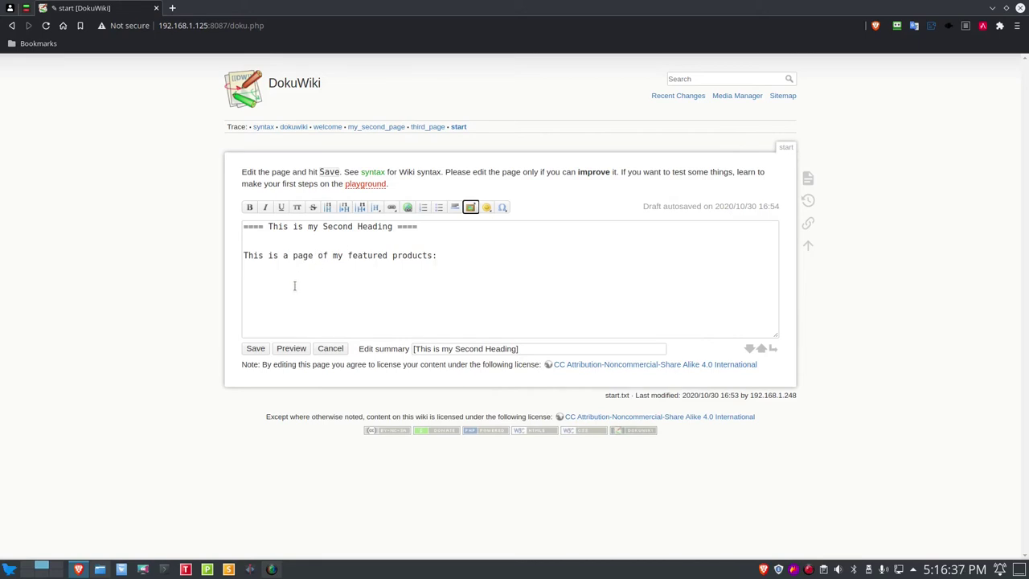
Step: Preview the second heading's section and discard its unsaved edits, leaving the start page's sections unedited
left_click(283, 350)
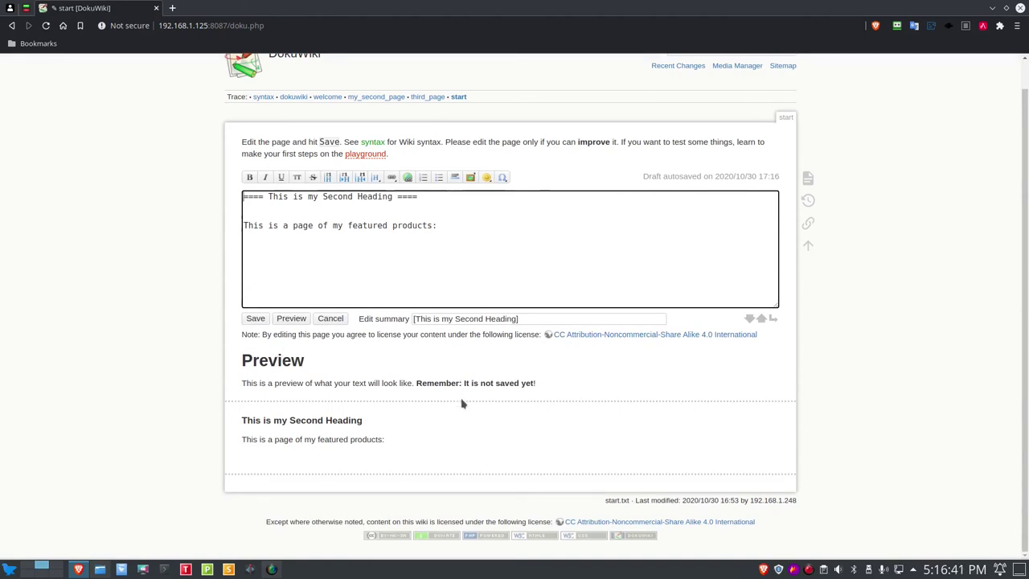
scroll(460, 401, "up", 1)
left_click(458, 255)
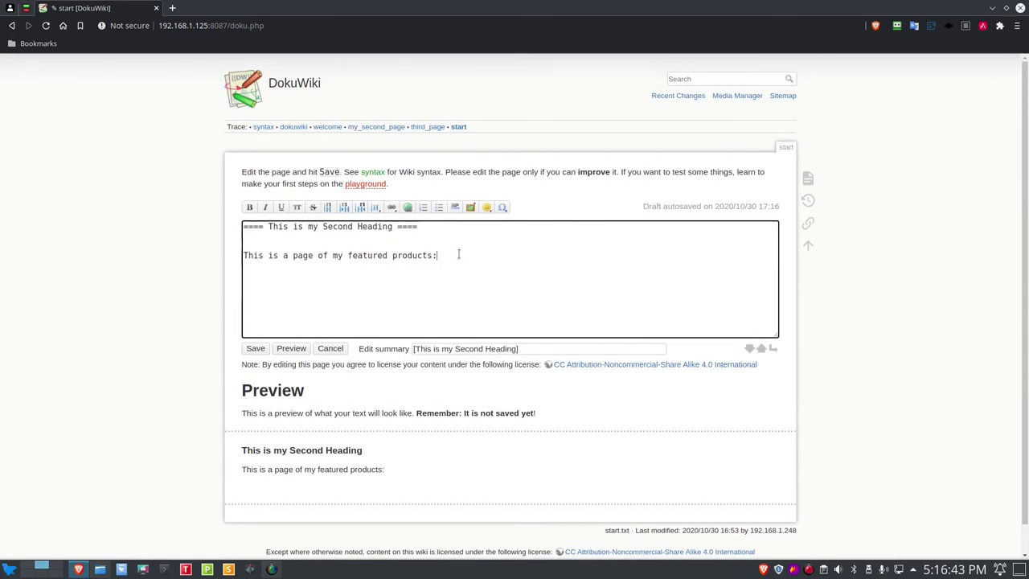
key("Return")
left_click(328, 349)
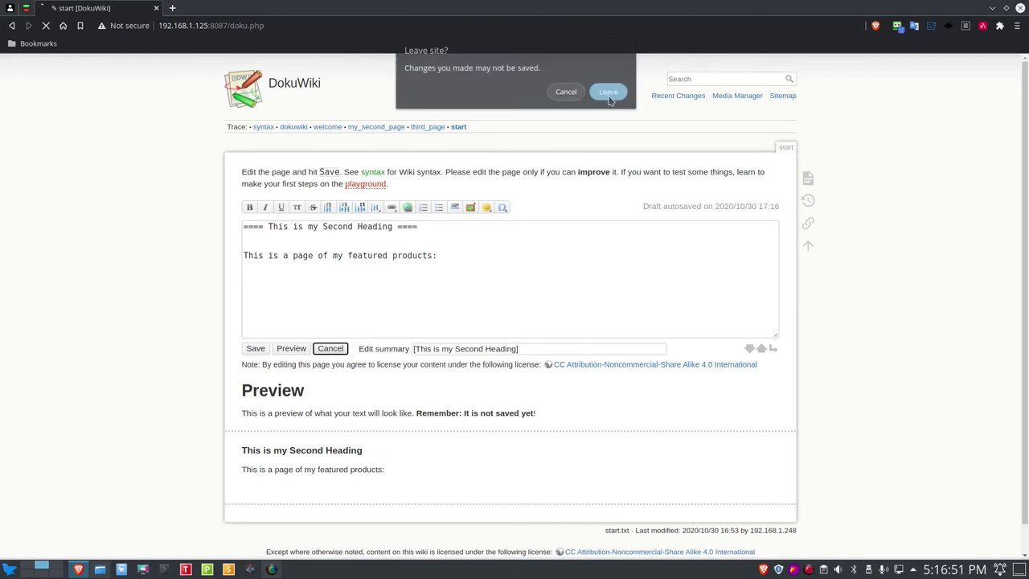
left_click(606, 91)
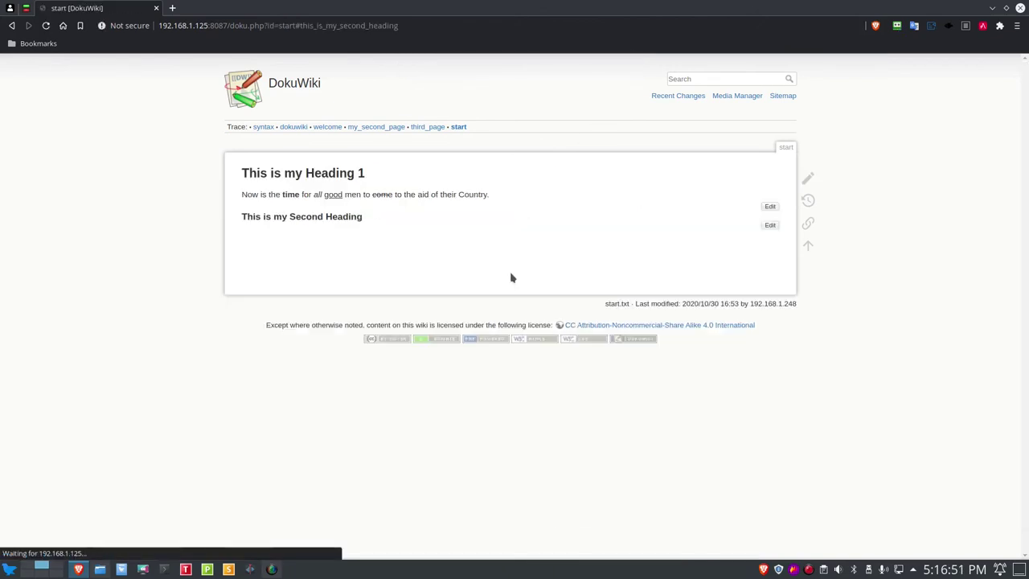
left_click(767, 207)
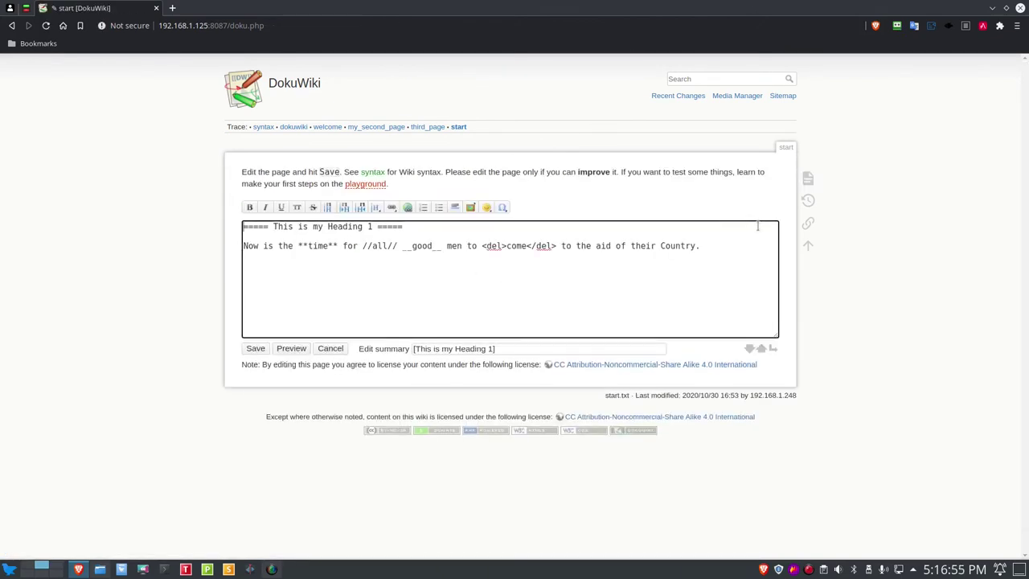
left_click(330, 348)
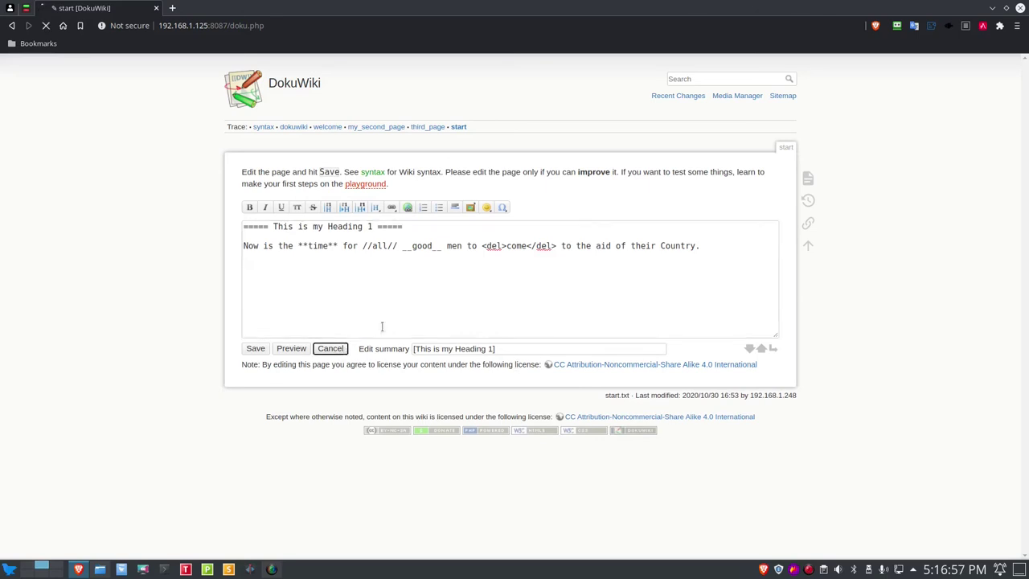
Step: Edit the "This is my Second Heading" section and add the line "This is a page of my featured products." with a blank line below
left_click(769, 225)
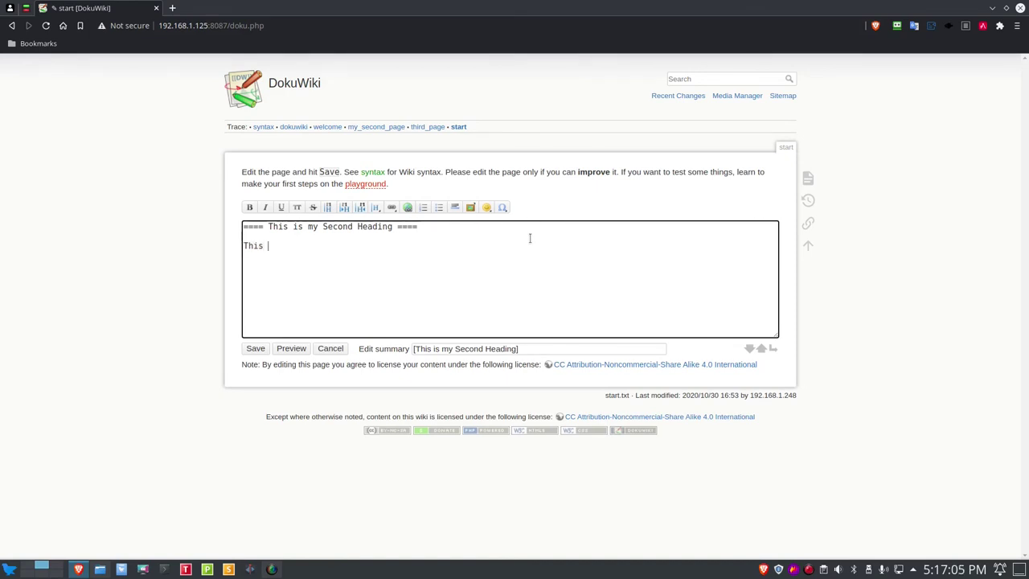
type("is")
type(" a page of my feature")
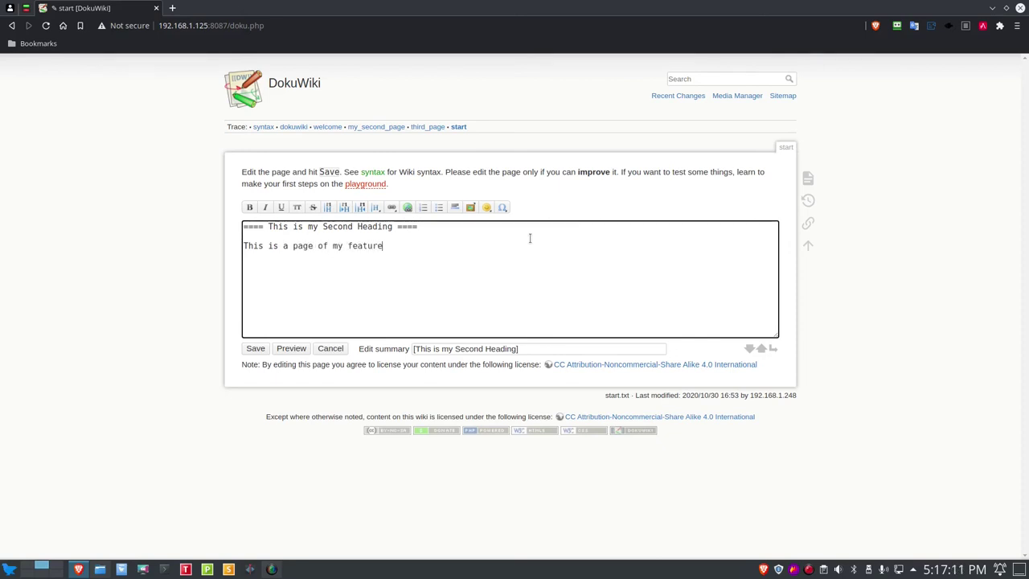
type("d products")
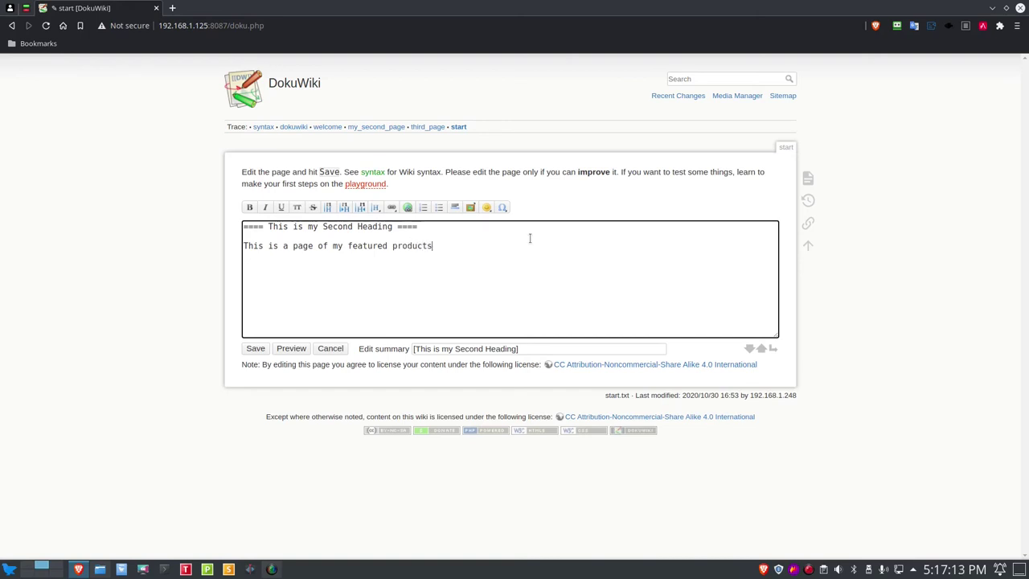
type(".")
key("Return")
key("Return")
Step: Insert feature-products_large.png below the text, using the first link target option, left alignment and the small image size
left_click(470, 208)
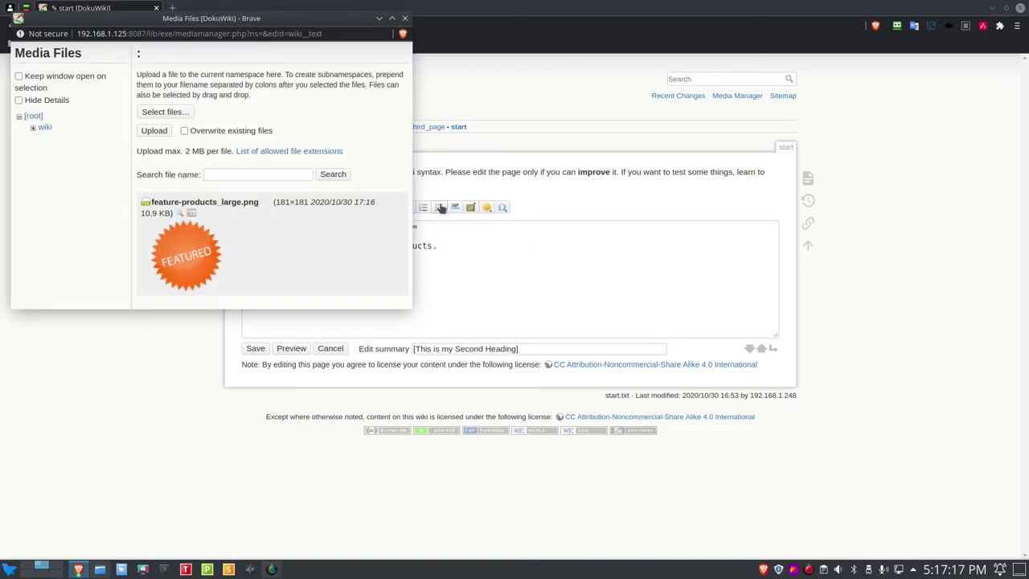
left_click(196, 255)
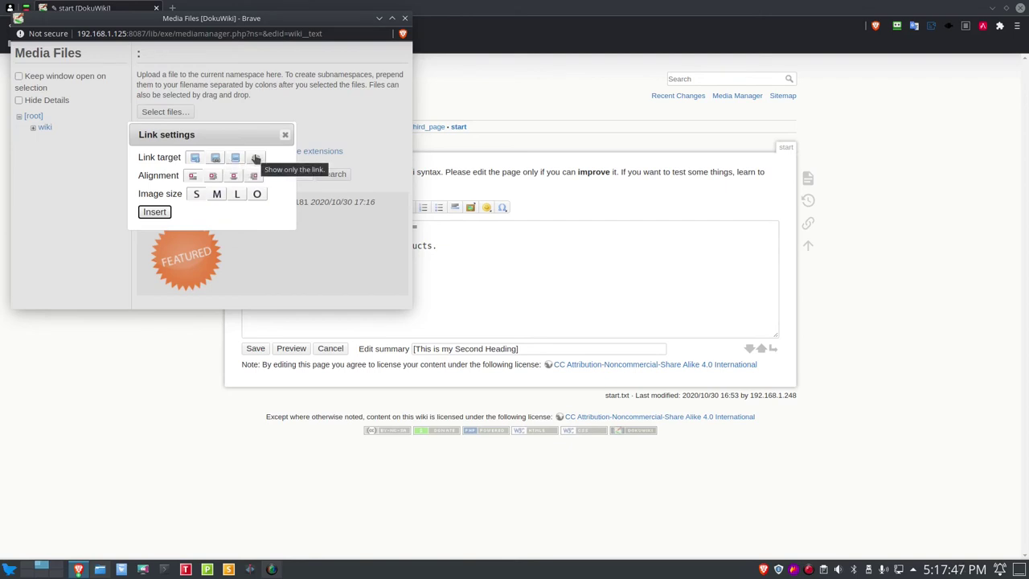
left_click(194, 157)
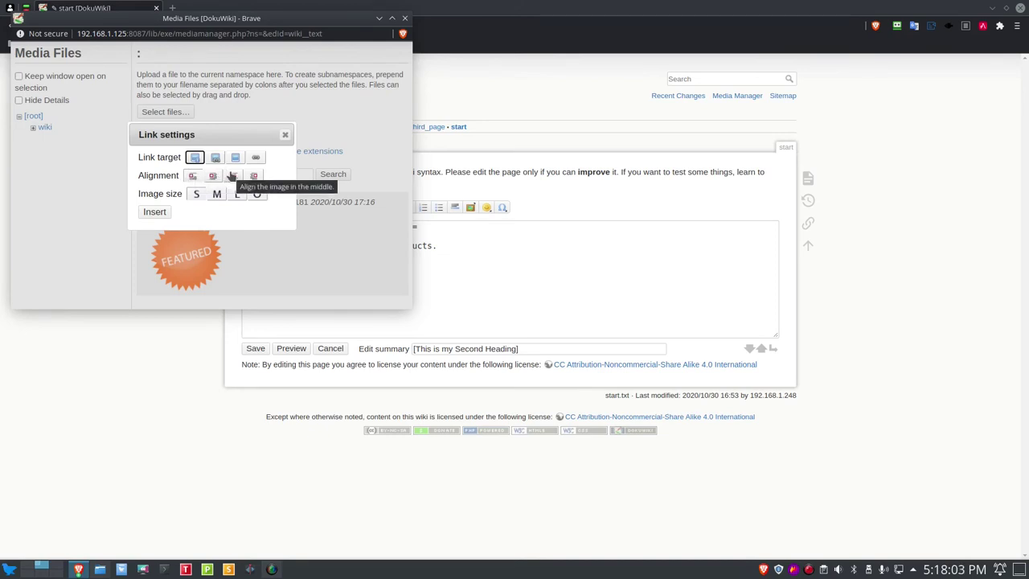
left_click(212, 175)
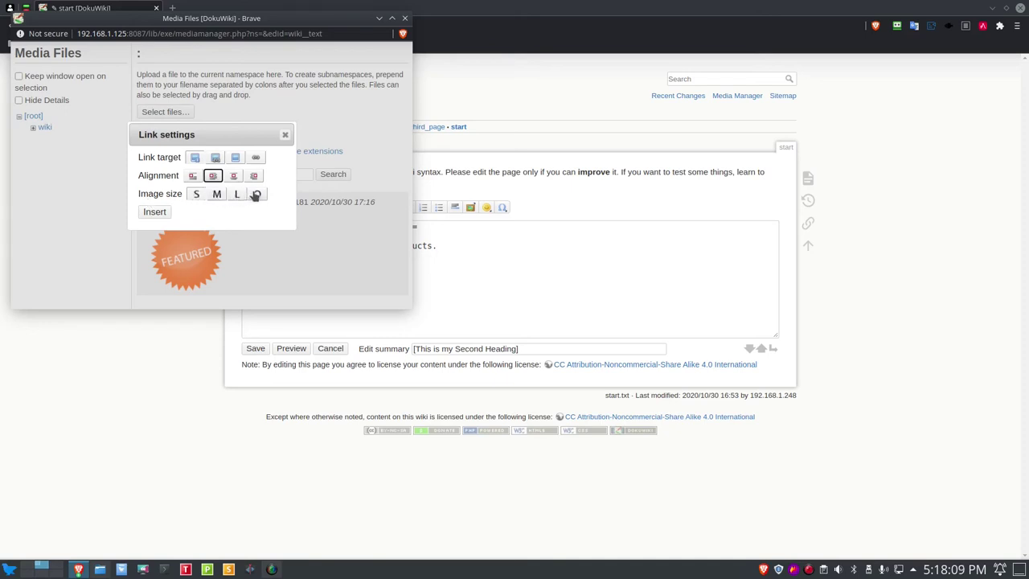
left_click(198, 195)
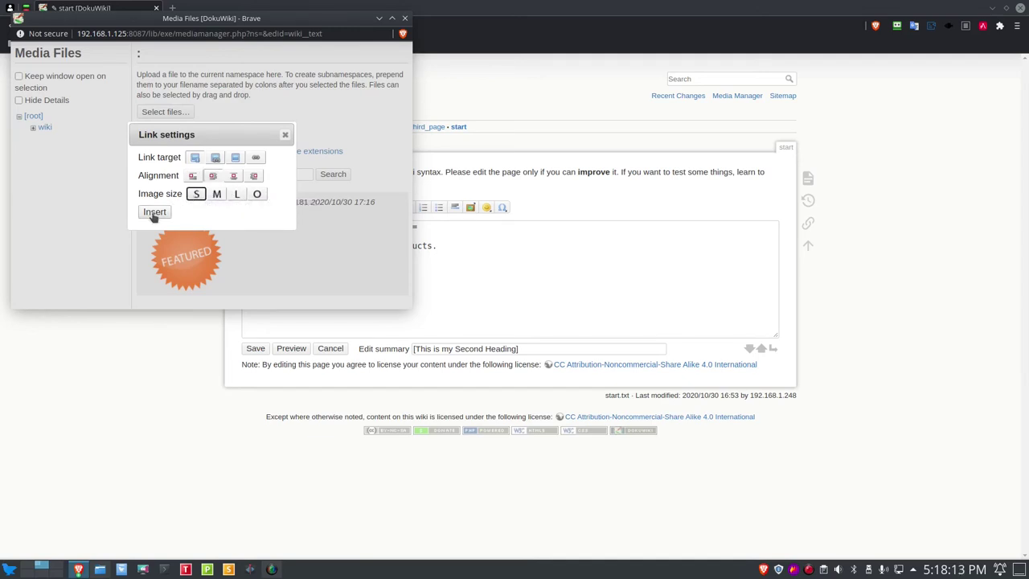
left_click(154, 212)
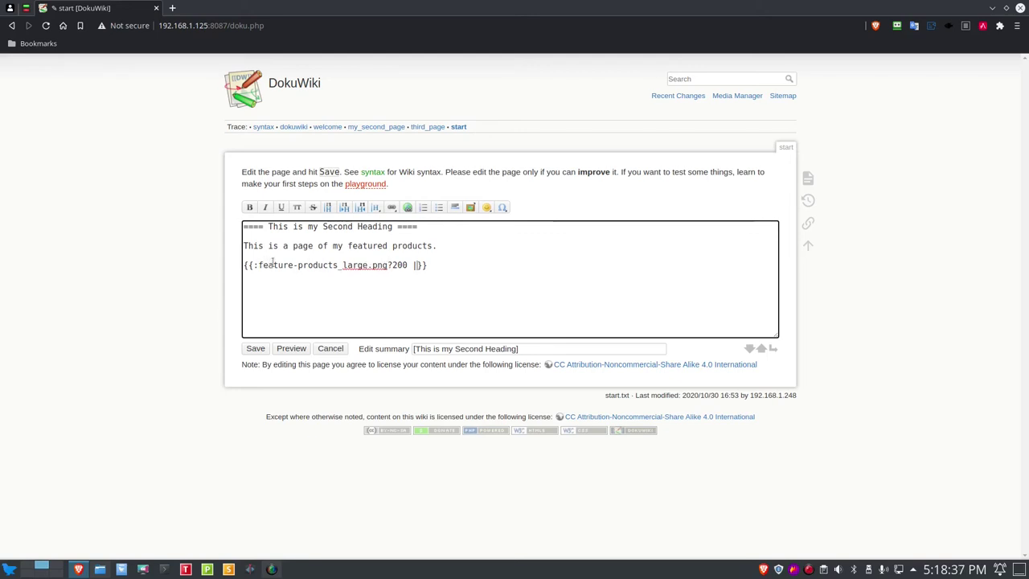
Step: Preview the second heading's section with its image and save it
left_click(342, 265)
left_click(300, 354)
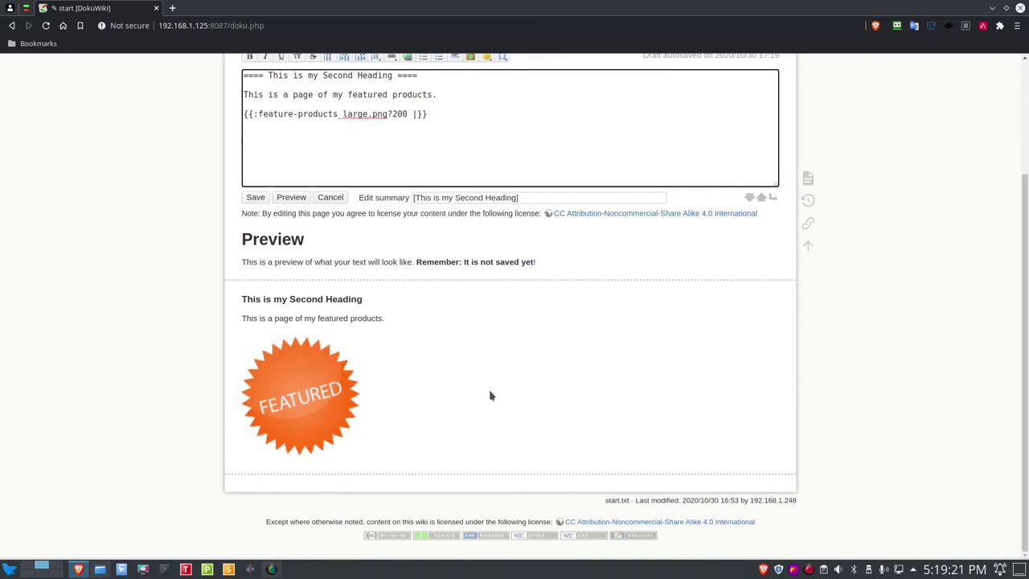
left_click(254, 199)
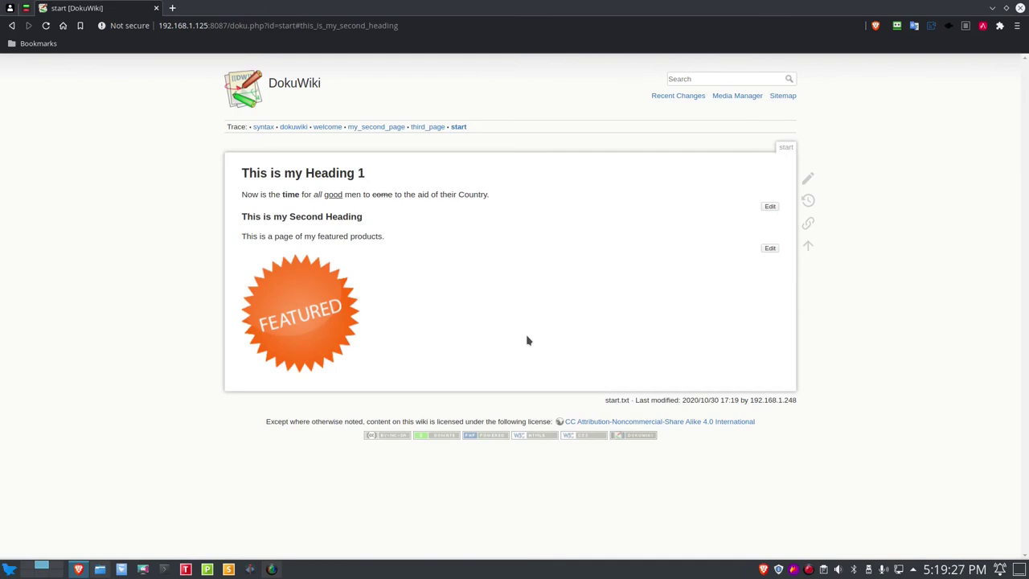
Step: Add the lines "Product 1\\", "Product 2\\" and "Product 3\\" below the image in the second heading's section, and save
left_click(768, 248)
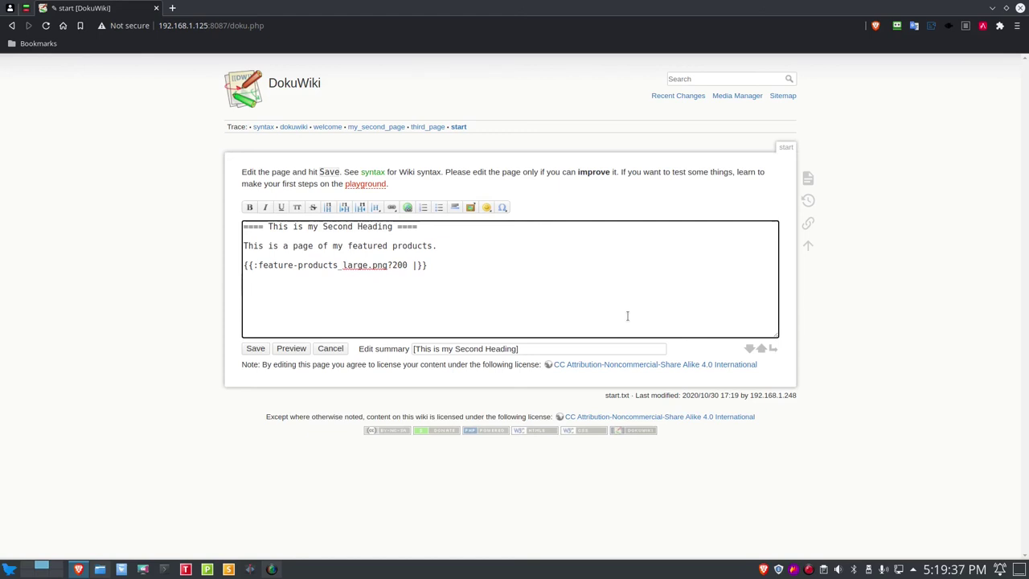
type("Product 1\\\\")
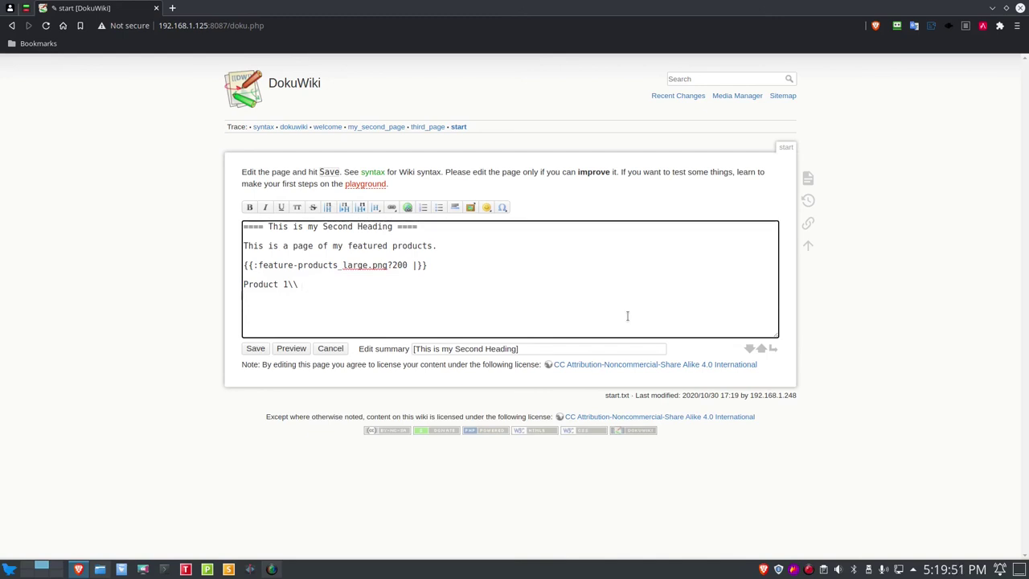
type("Product 2\\\\")
key("Return")
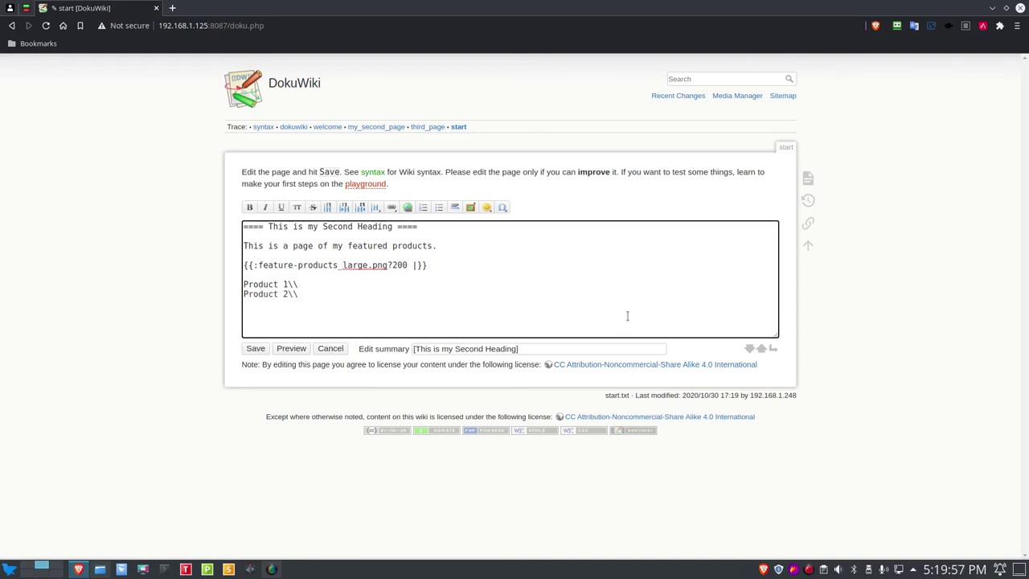
type("Product 3\\\\")
key("Return")
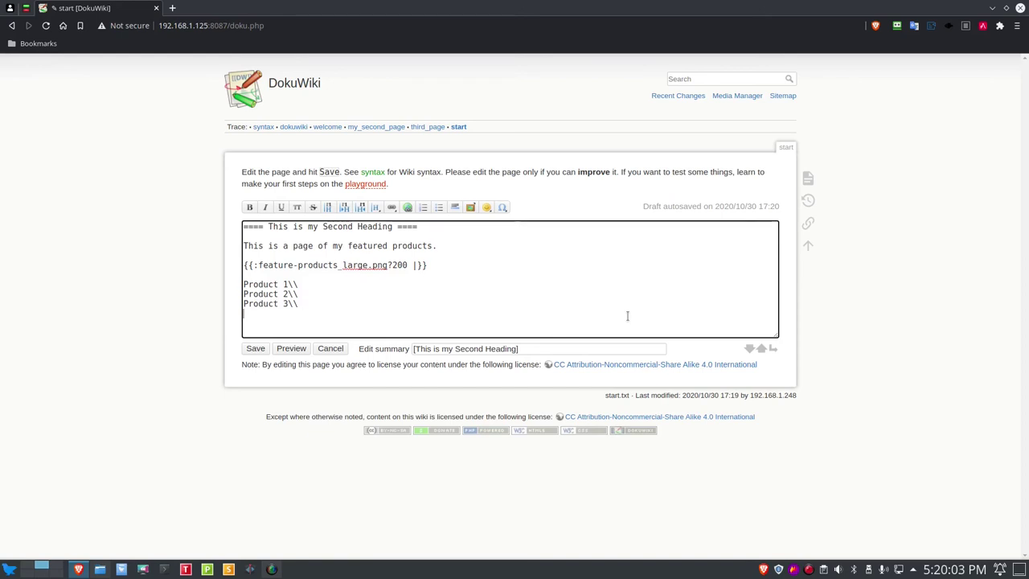
left_click(256, 350)
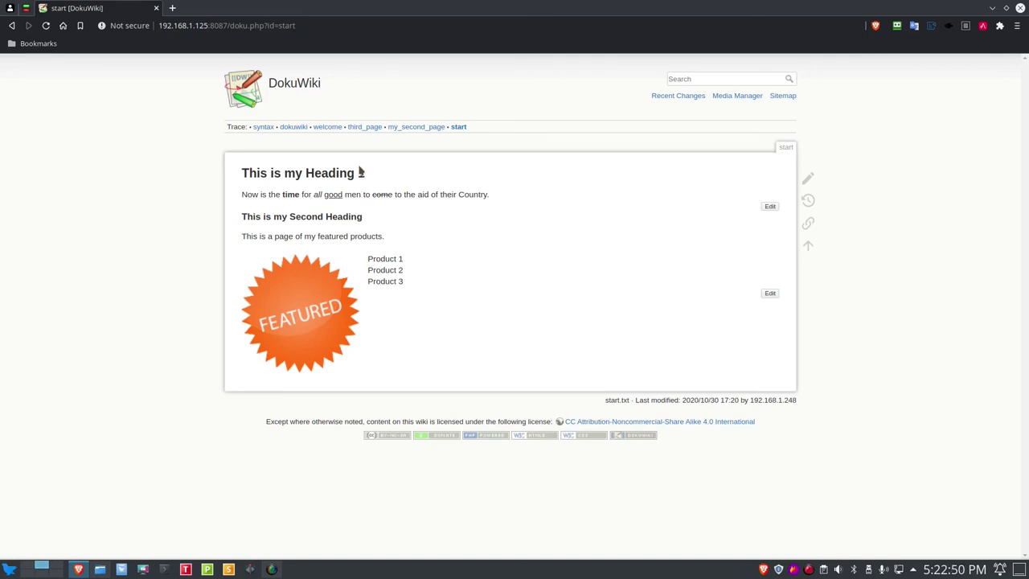
Step: Go to the wiki's welcome page, follow its sidebar link and start creating the sidebar page
left_click(325, 129)
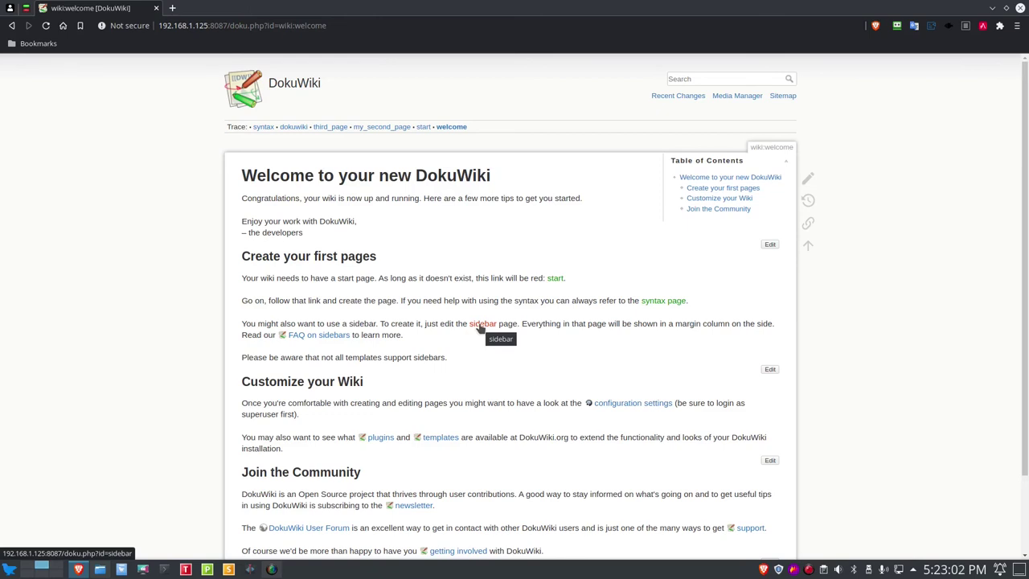
left_click(480, 325)
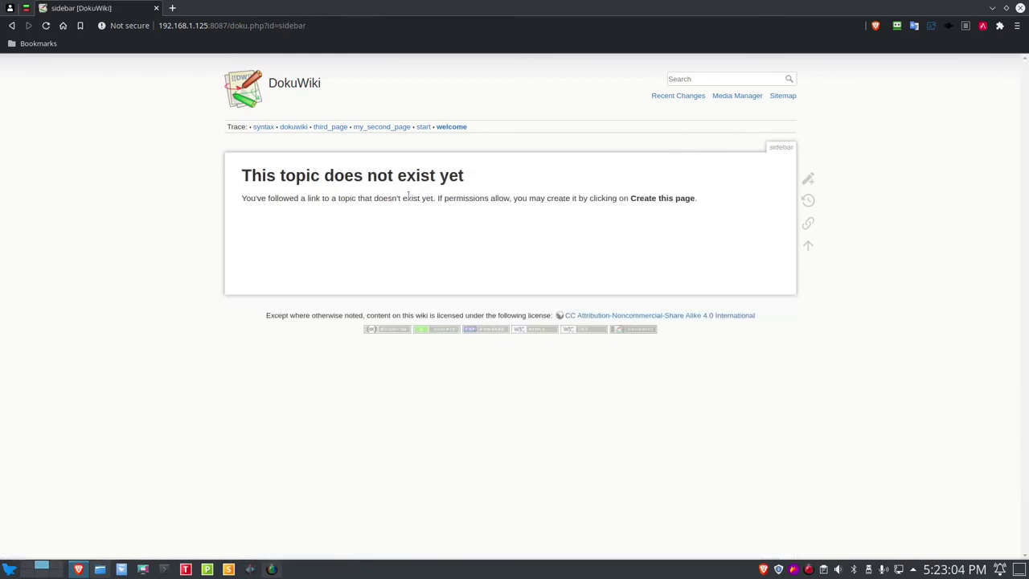
mouse_move(807, 184)
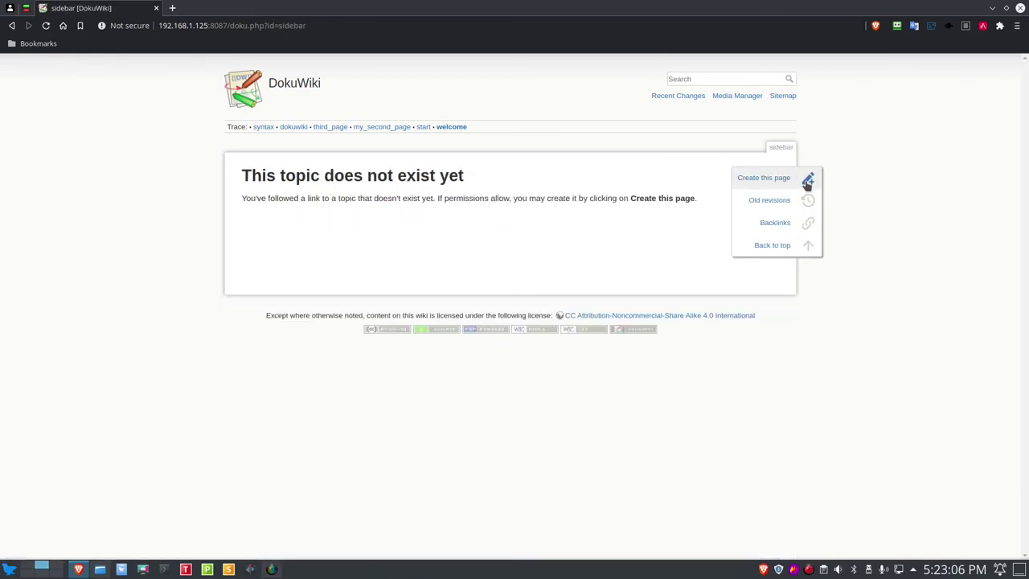
left_click(766, 178)
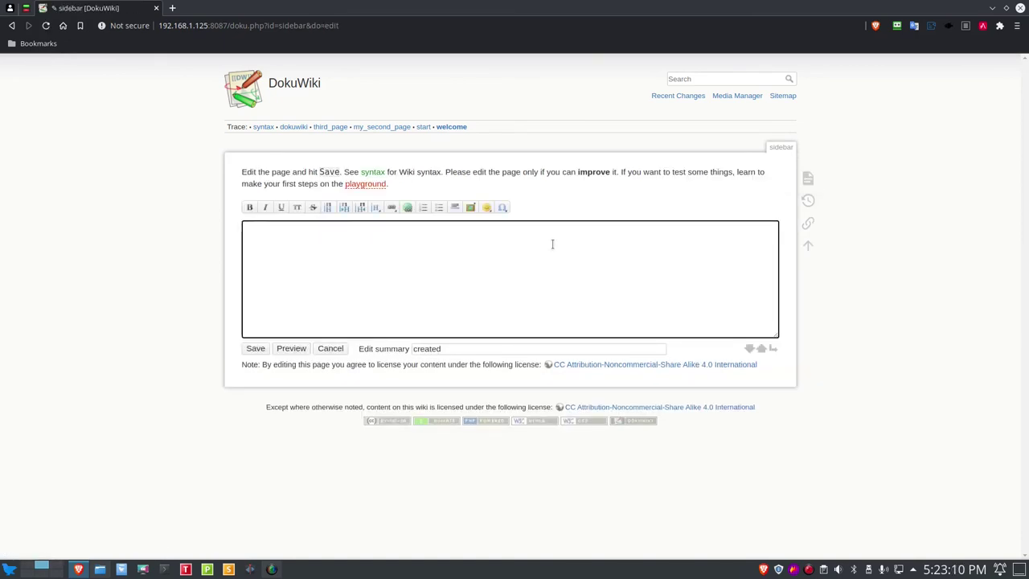
Step: Enter the lines "Sidebar Item 1\\", "Sidebar Item 2\\" and "sidebar Item 3\\" on the sidebar page, then preview and save it
type("Sidebar Item 1")
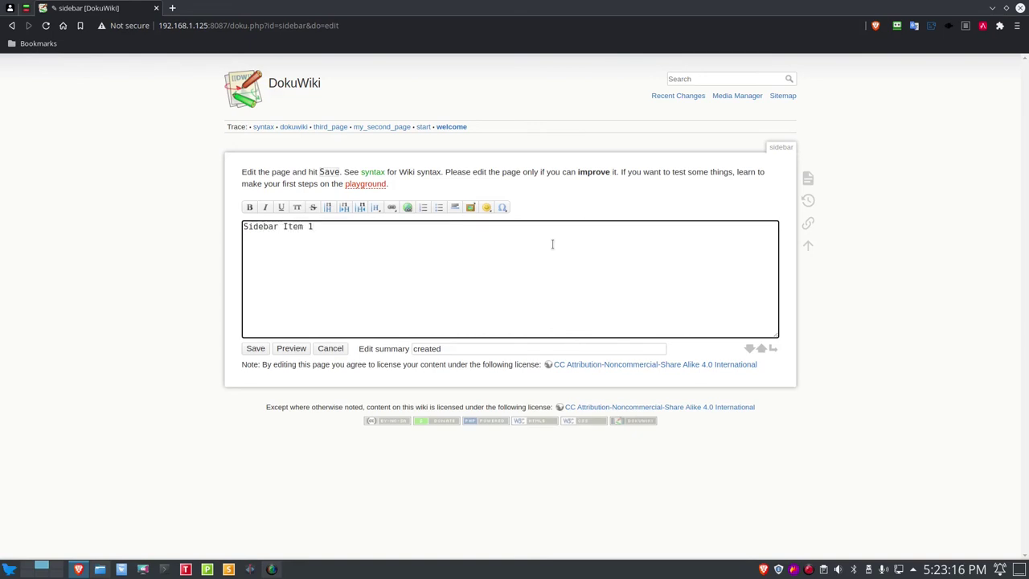
key("BackSpace")
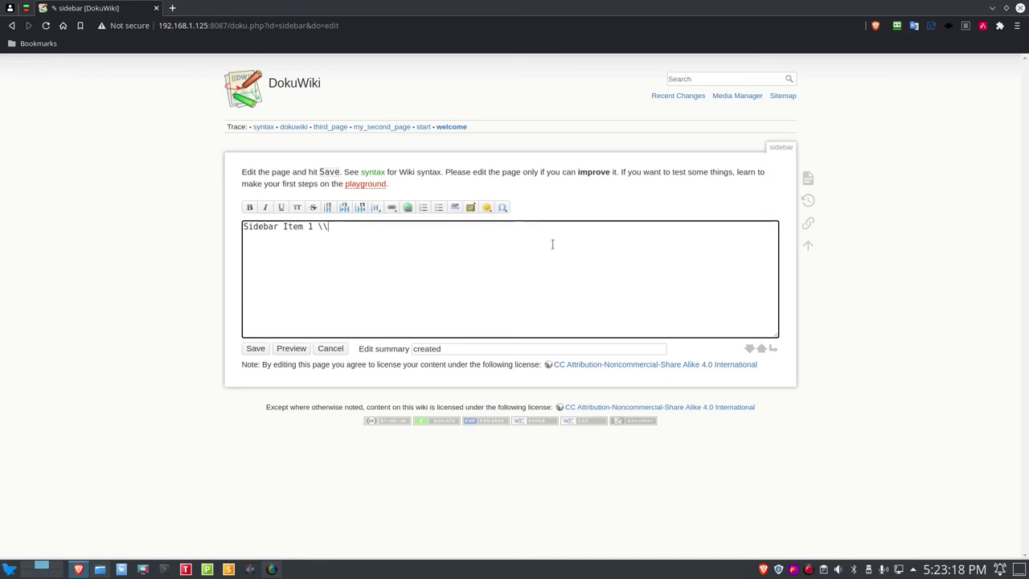
type("\\")
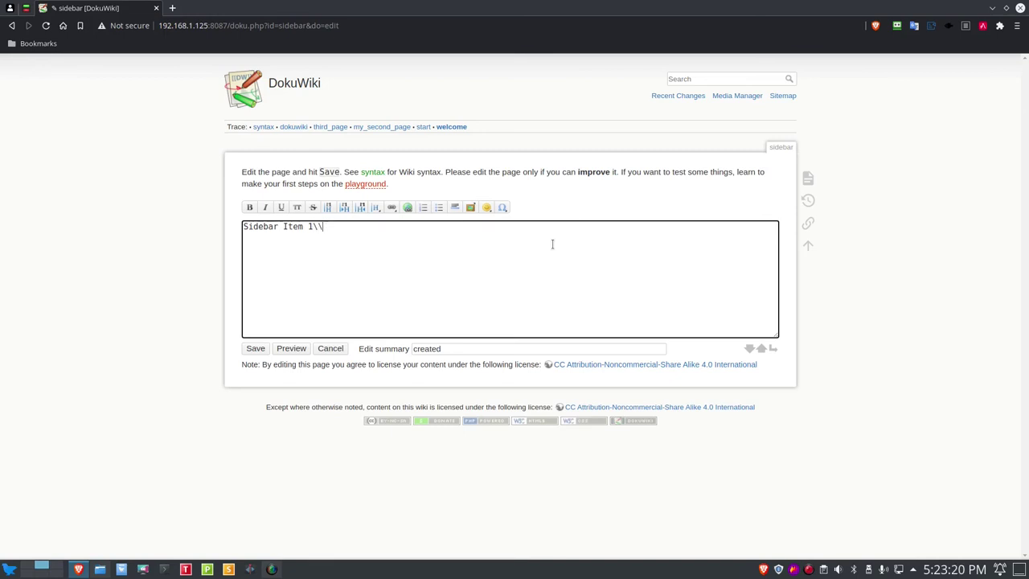
key("Return")
type("Sidebar")
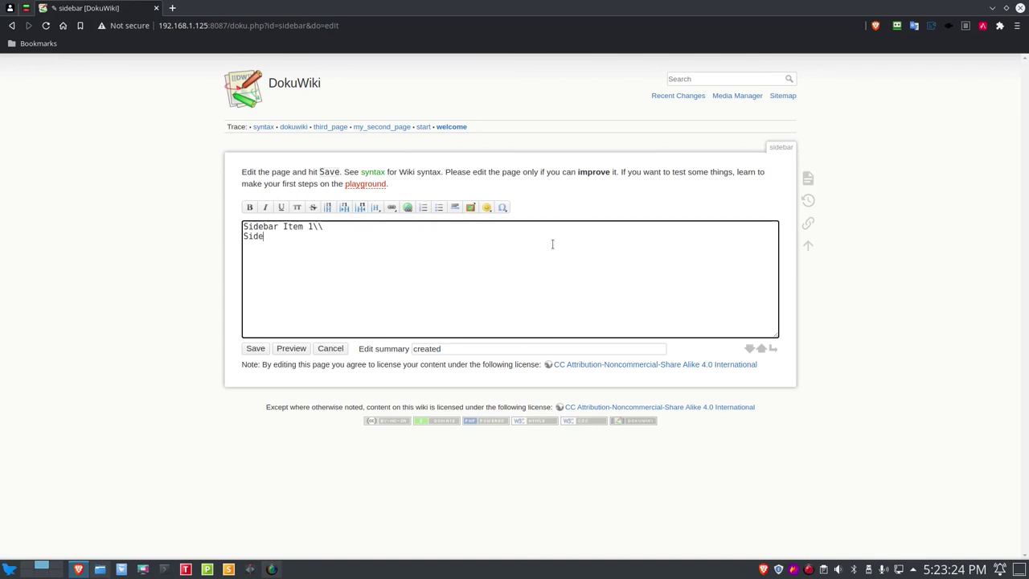
type("tem ")
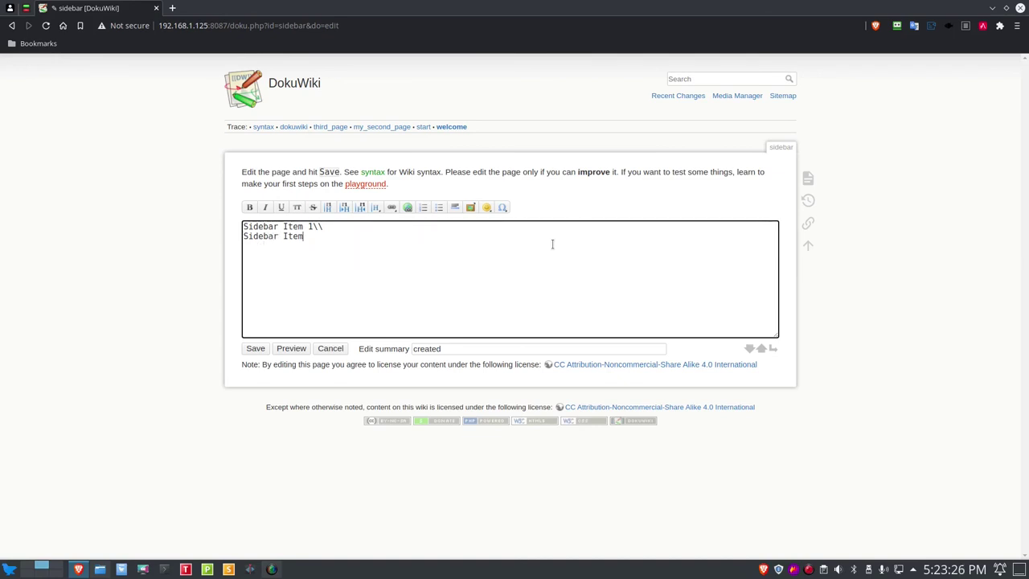
type("2\\\\")
key("Return")
type("sidebar Item 3\\\\")
left_click(289, 348)
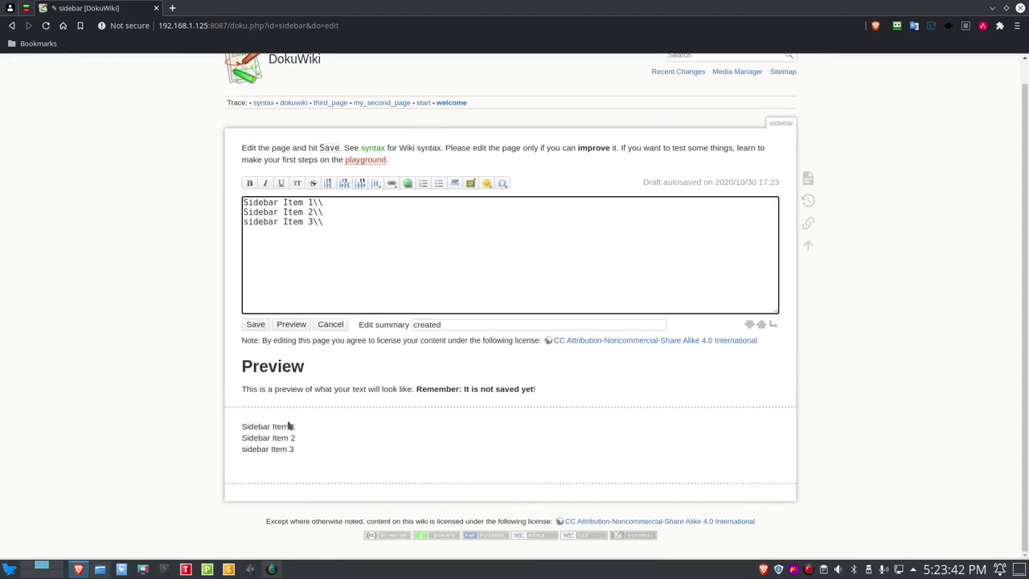
left_click(255, 324)
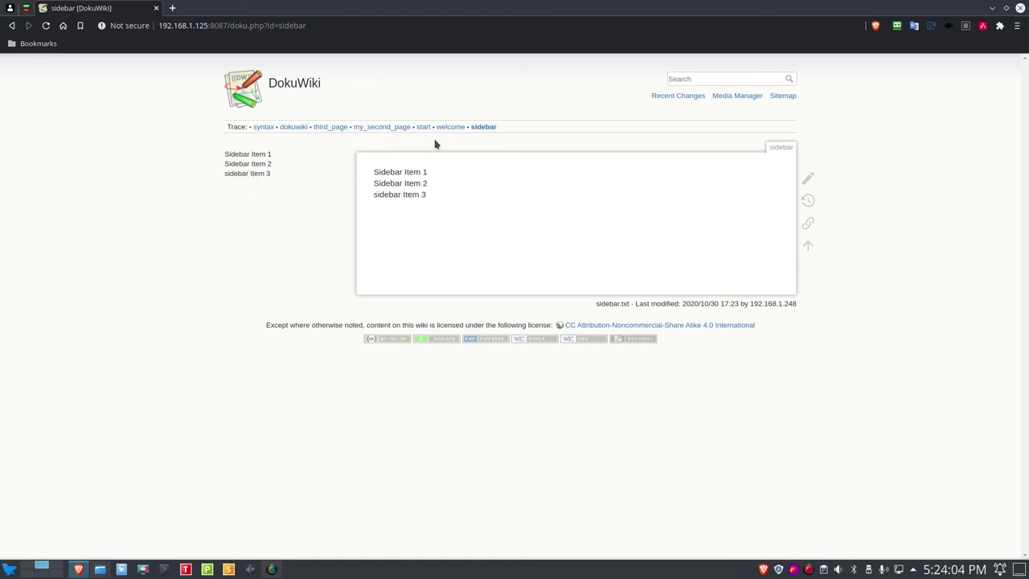
Step: View my_second_page to check the sidebar there, and return to the sidebar page
left_click(381, 129)
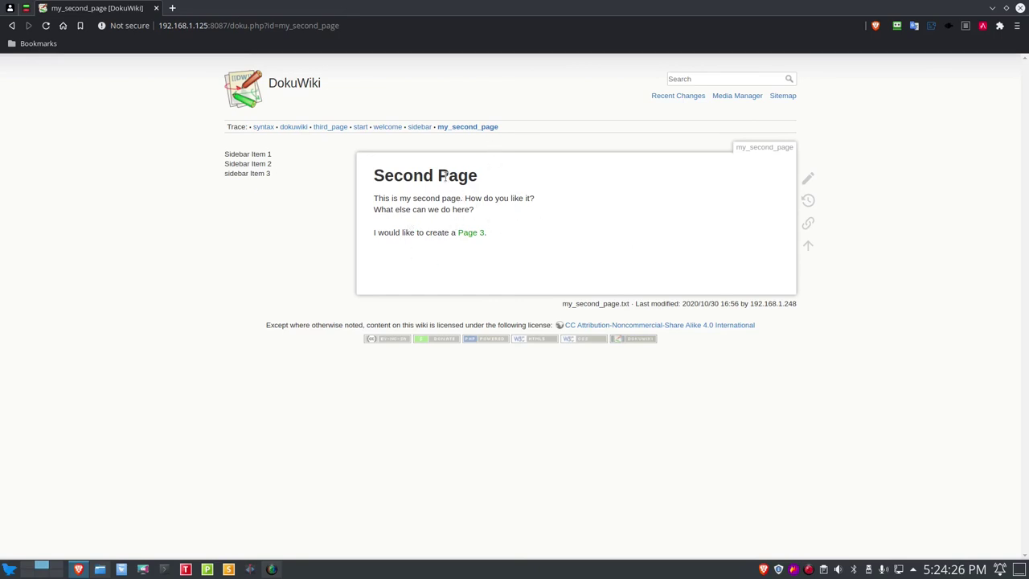
left_click(423, 130)
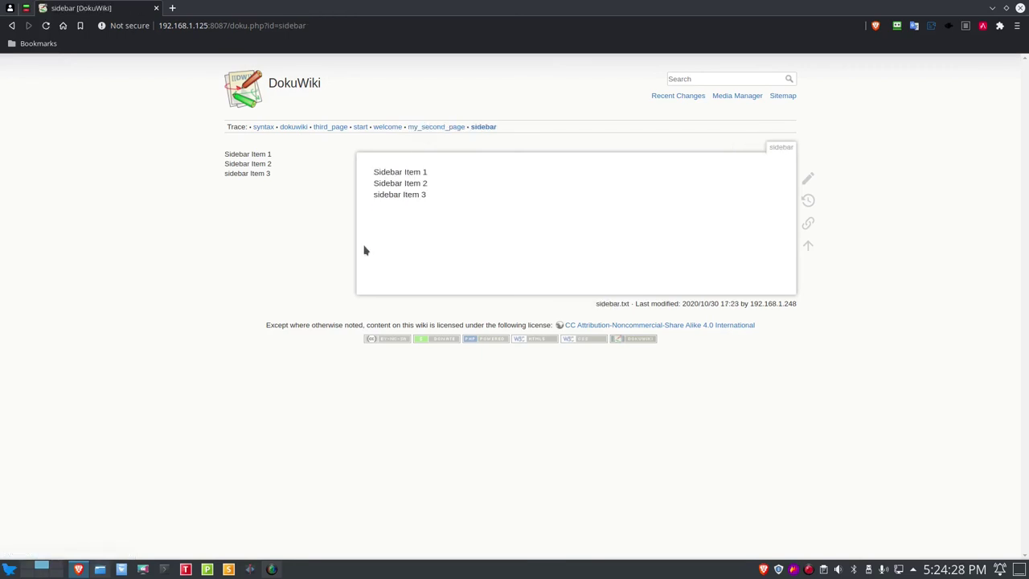
left_click(783, 181)
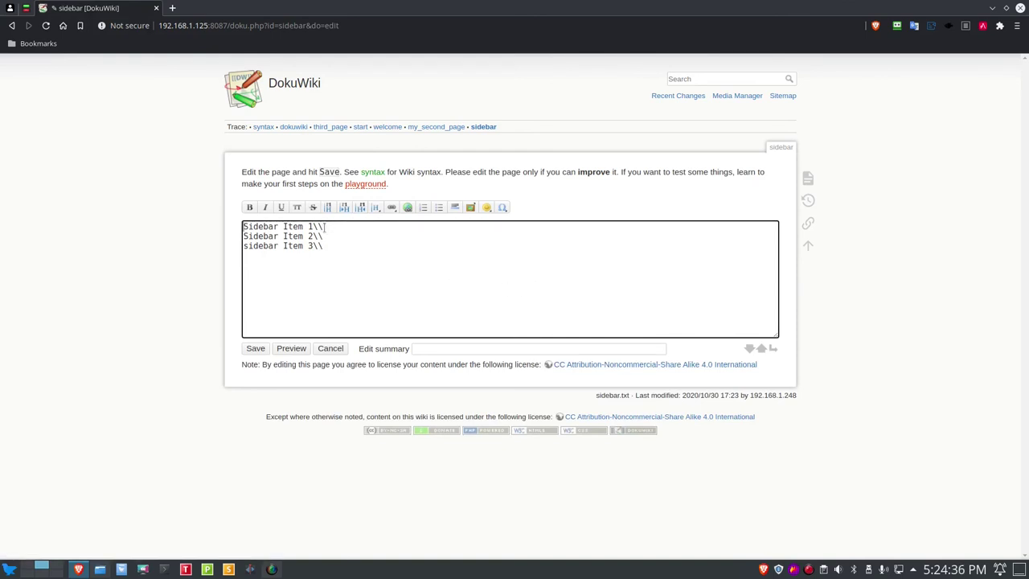
left_click_drag(324, 227, 239, 235)
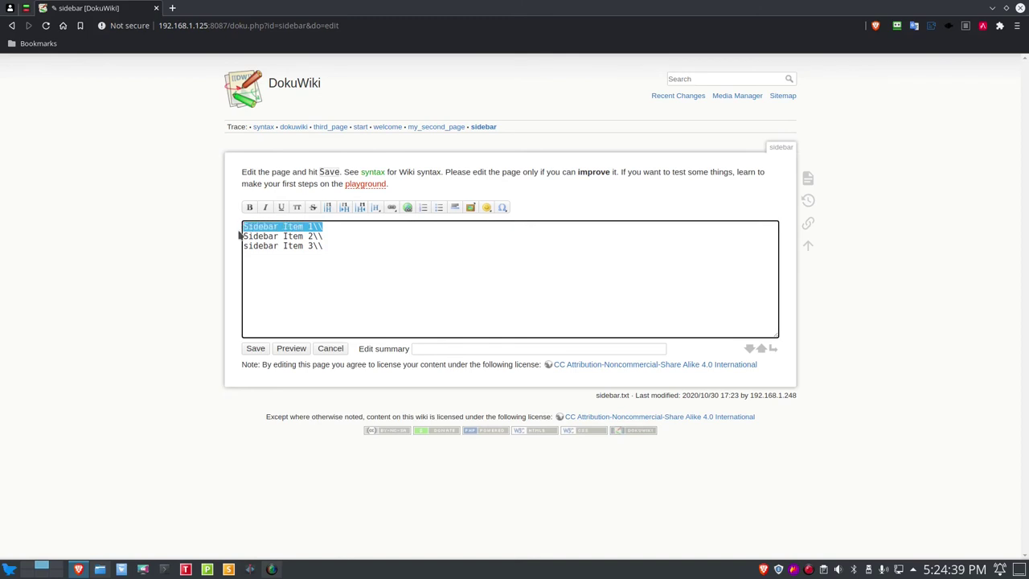
left_click(391, 208)
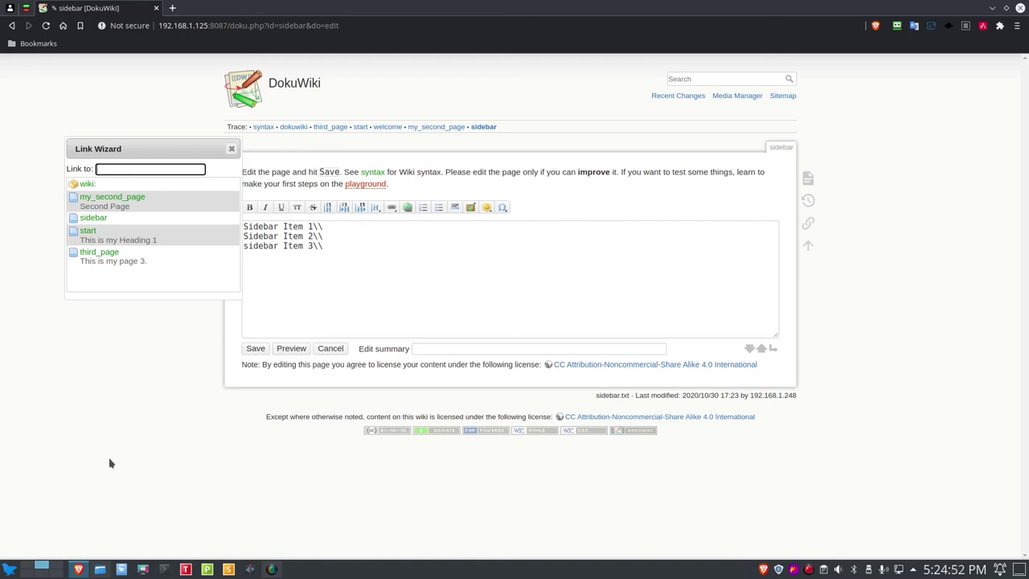
type("https:")
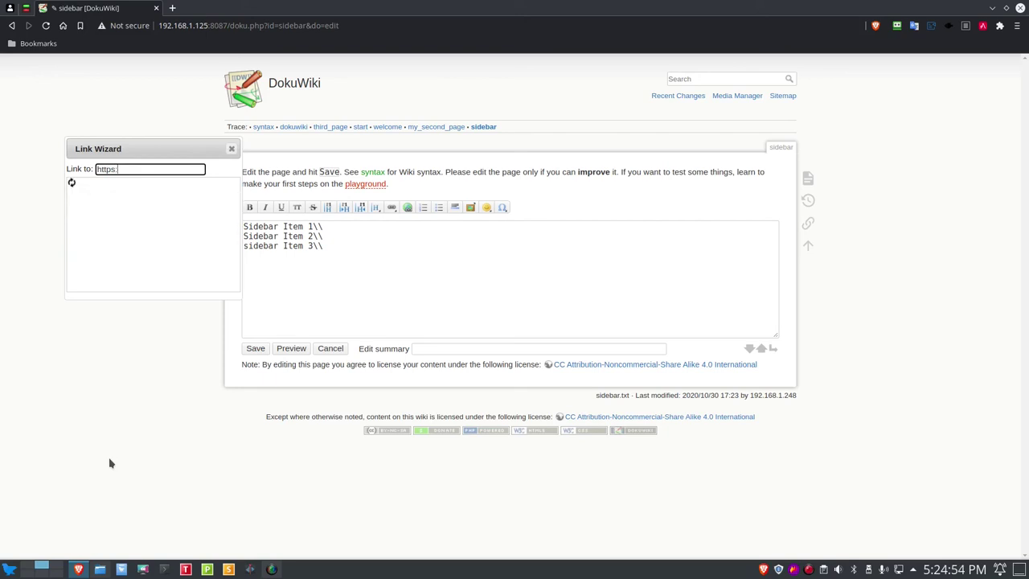
type("/")
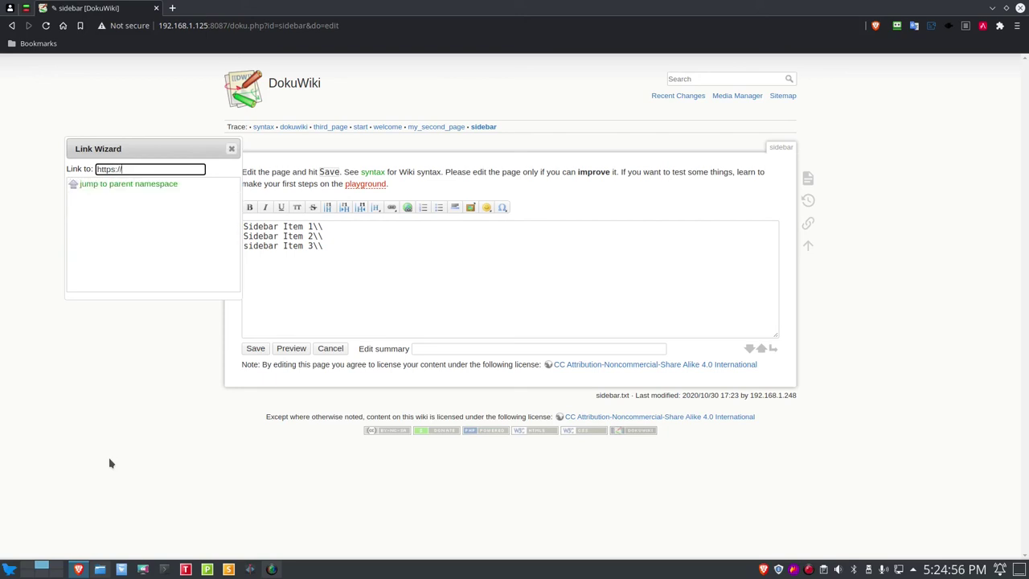
type("/")
type("data")
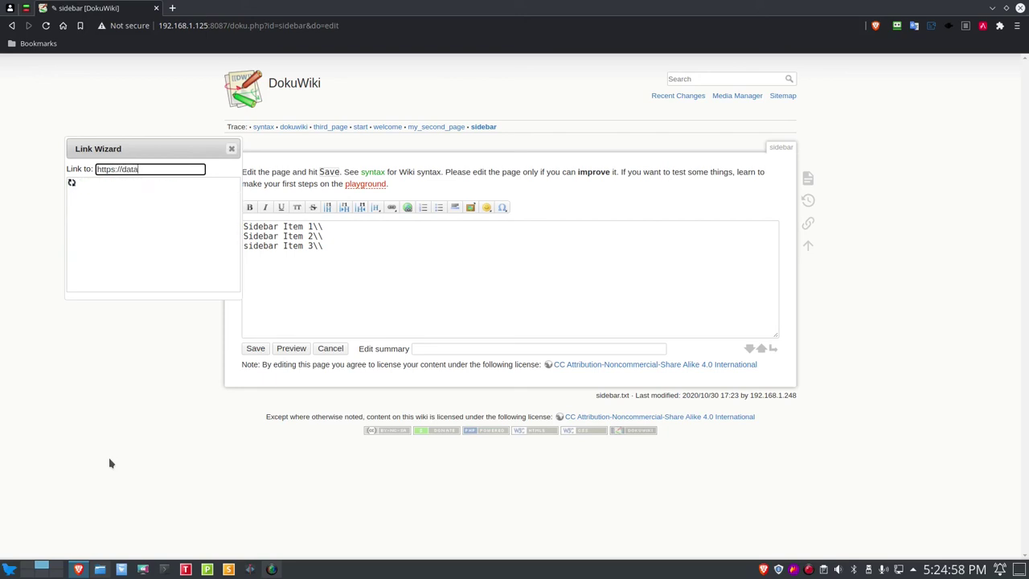
type("pioneer-network.org")
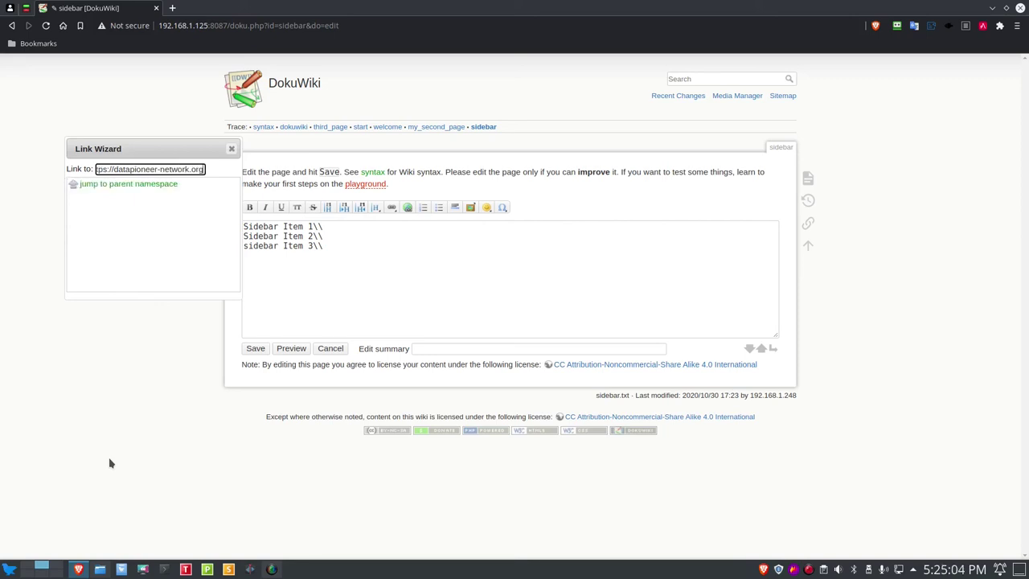
key("Return")
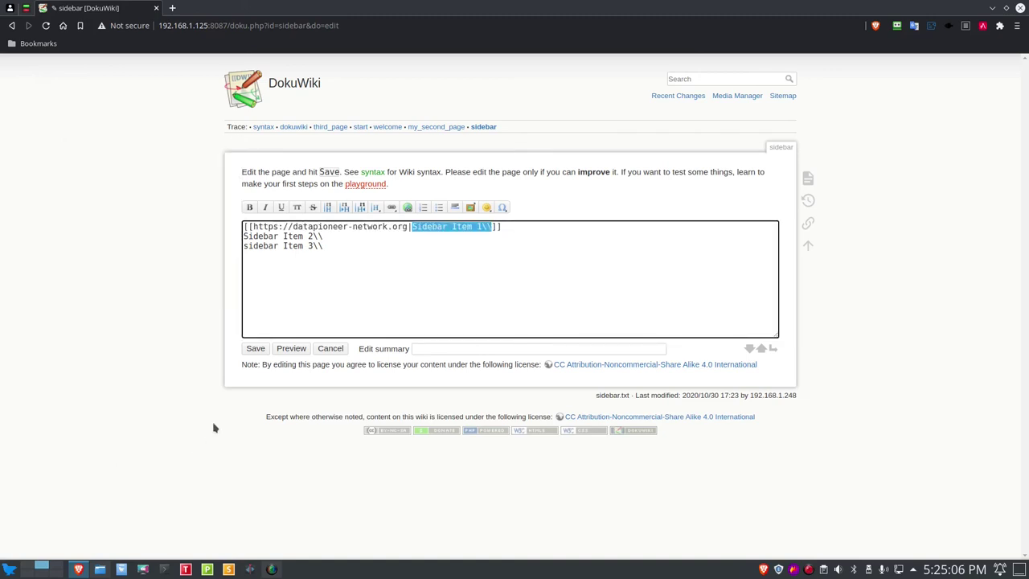
left_click(429, 306)
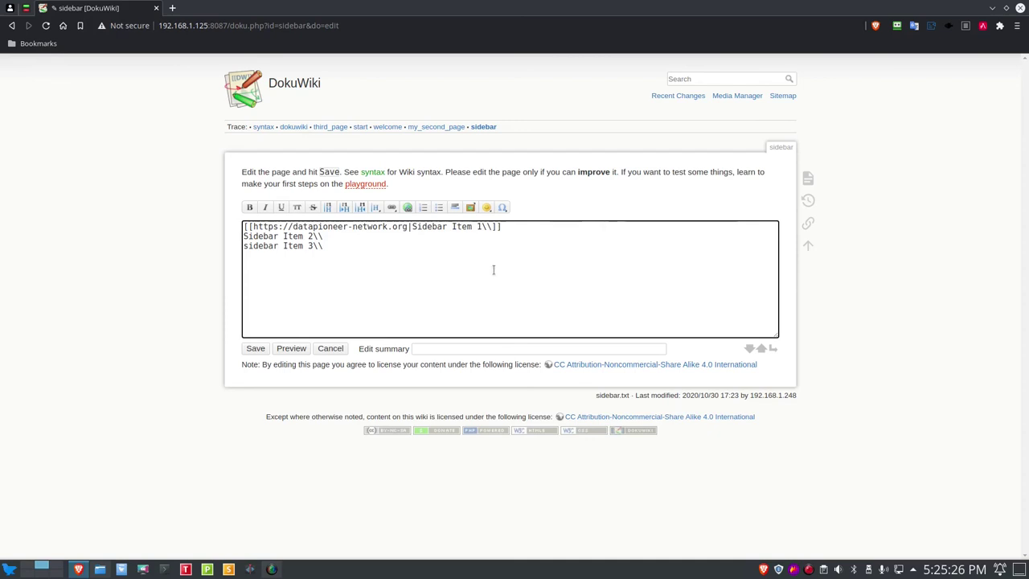
left_click(264, 350)
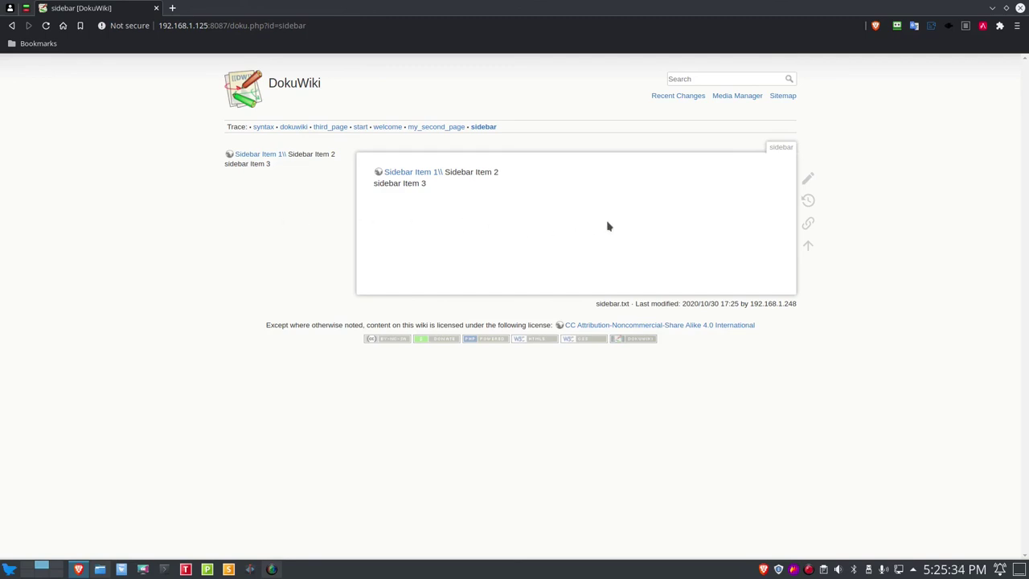
Step: Move the "\\" line break out of the Sidebar Item 1 link text to the end of that line, and save
mouse_move(806, 175)
left_click(769, 179)
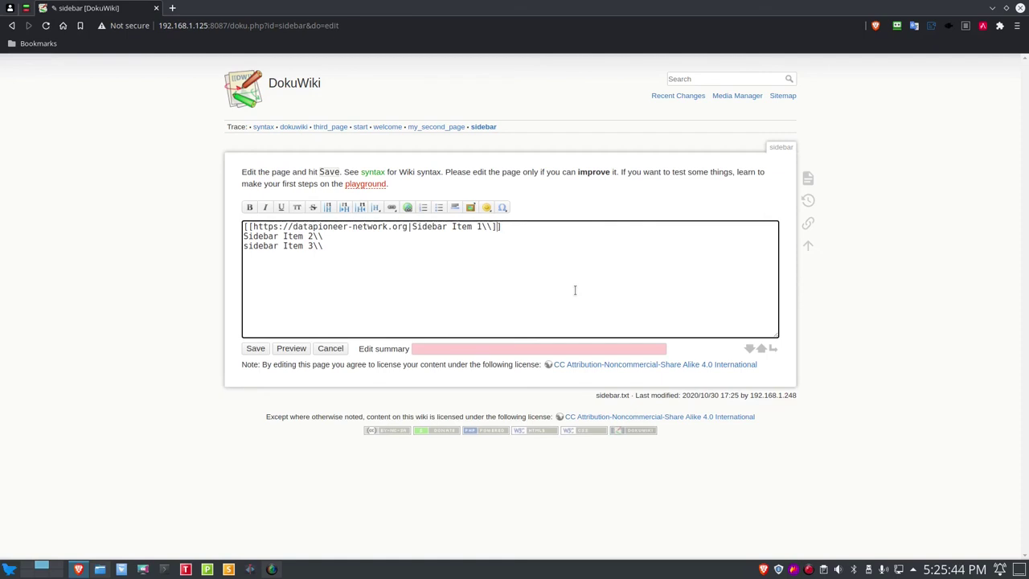
key("Left")
key("Left")
key("BackSpace")
key("BackSpace")
key("End")
type("\\\\")
left_click(256, 349)
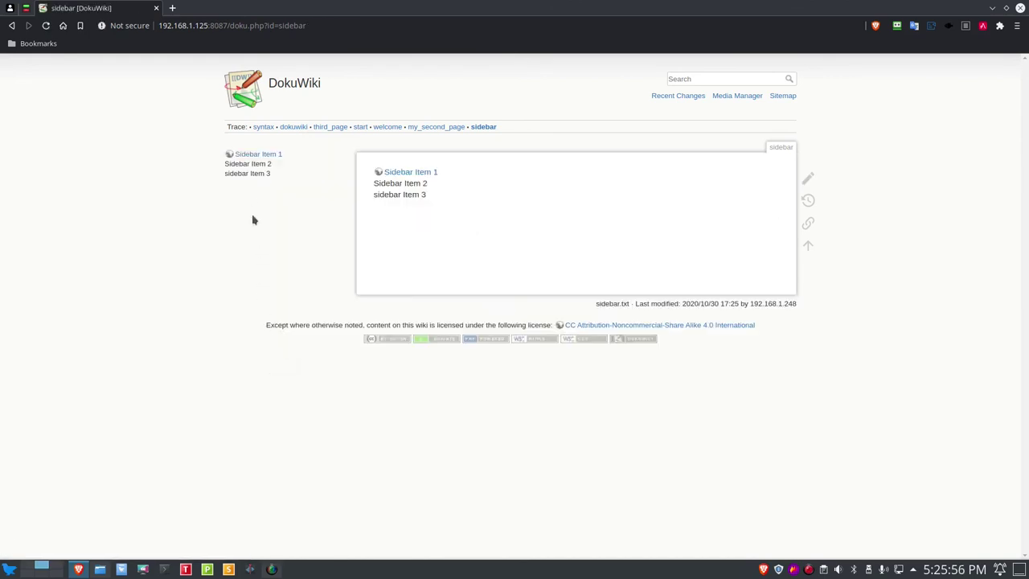
Step: Open the sidebar's Sidebar Item 1 link in a new browser tab, view the site, and return to the wiki
right_click(273, 156)
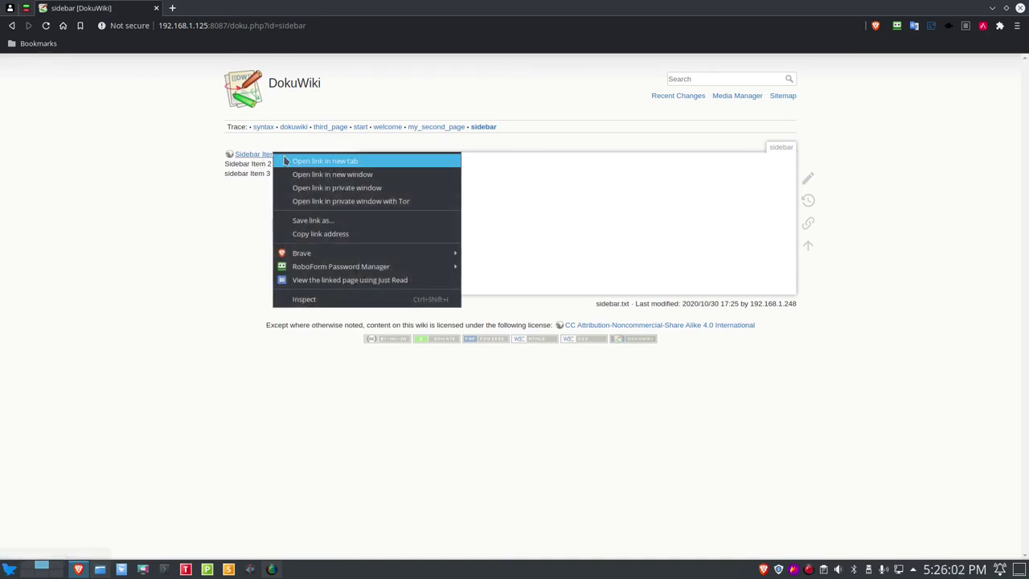
left_click(305, 161)
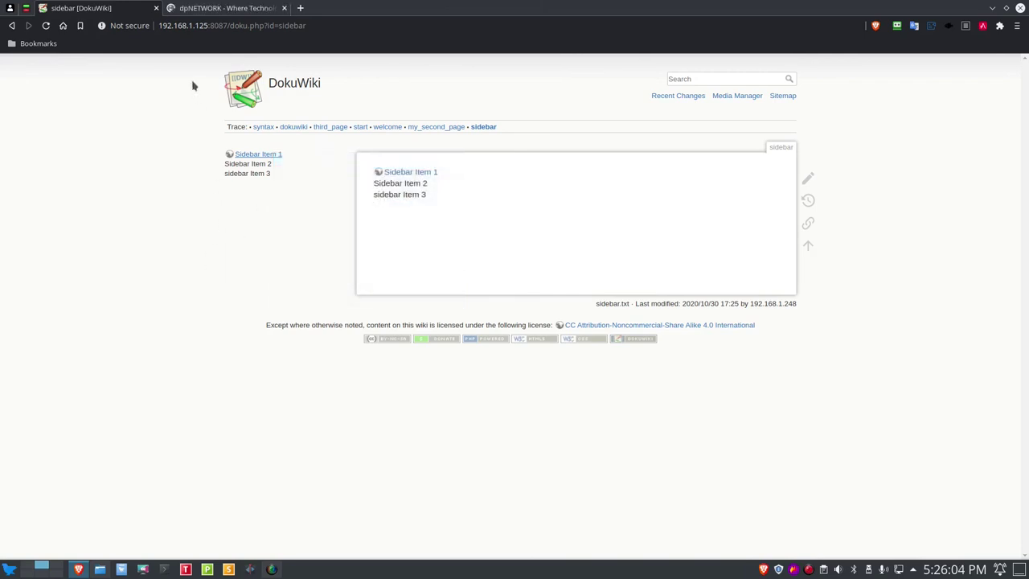
left_click(203, 9)
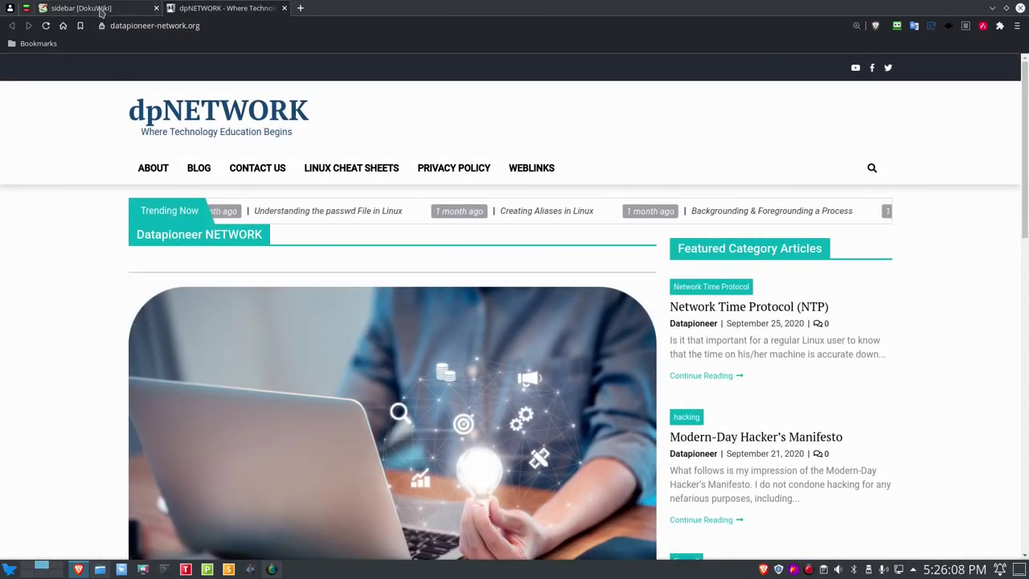
left_click(101, 9)
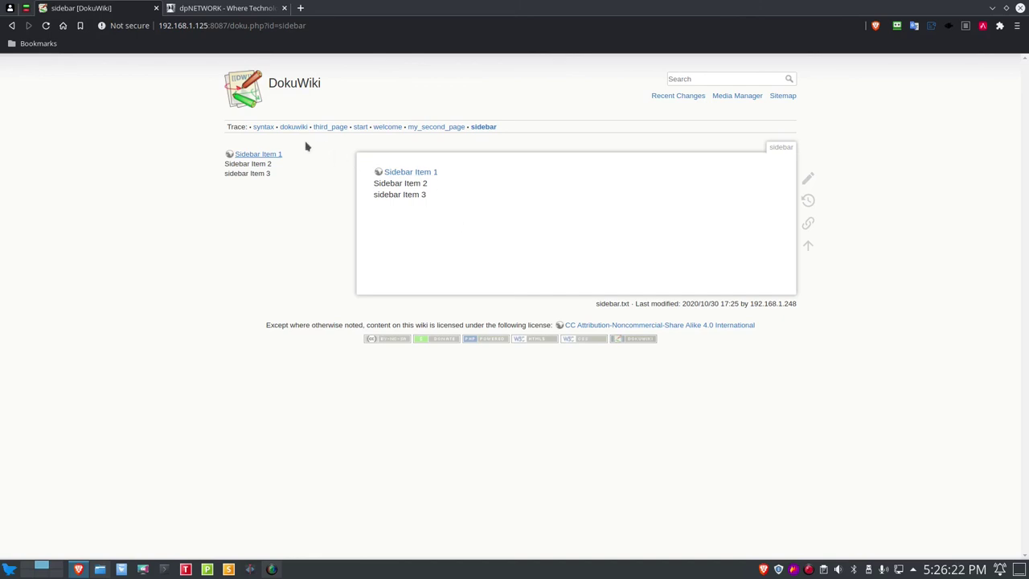
Step: View the syntax page, then examine the media files in the wiki and root namespaces of the Media Manager
left_click(263, 128)
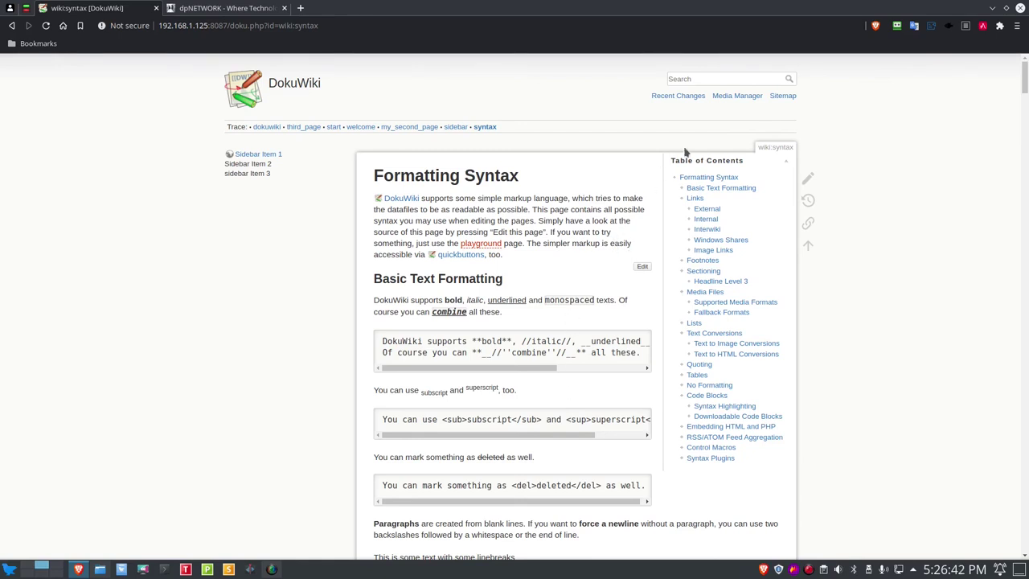
left_click(741, 101)
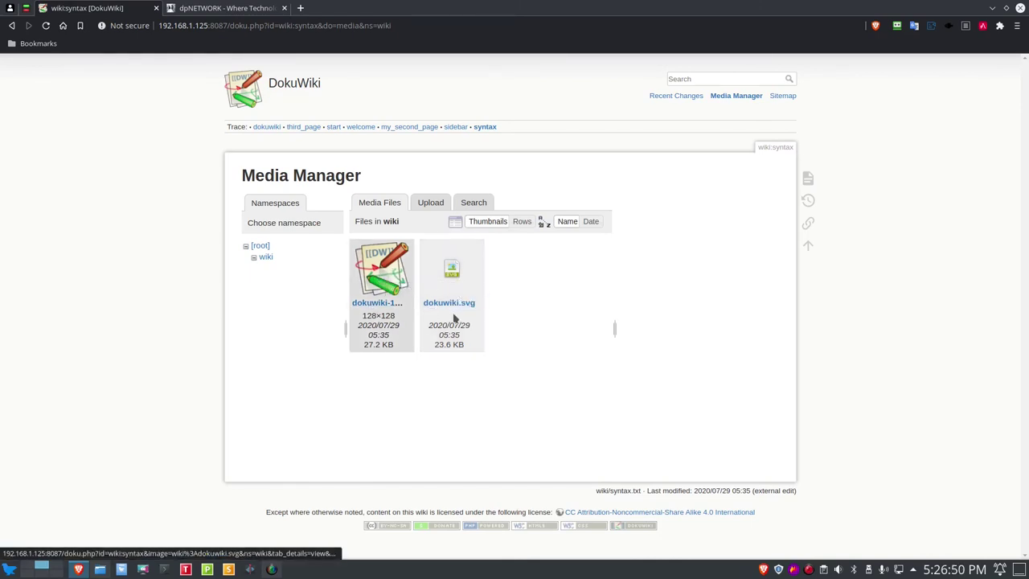
left_click(266, 257)
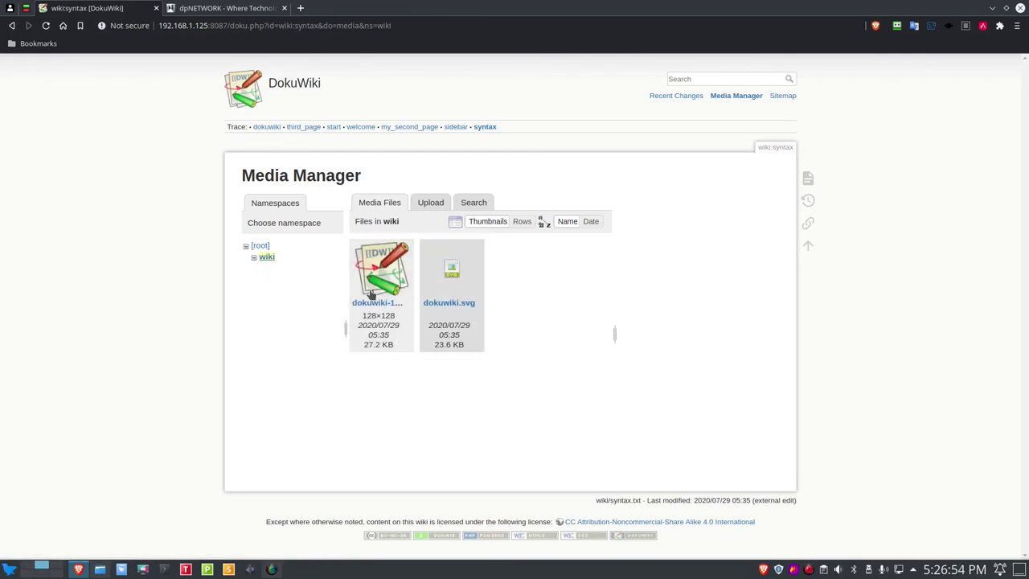
left_click(260, 247)
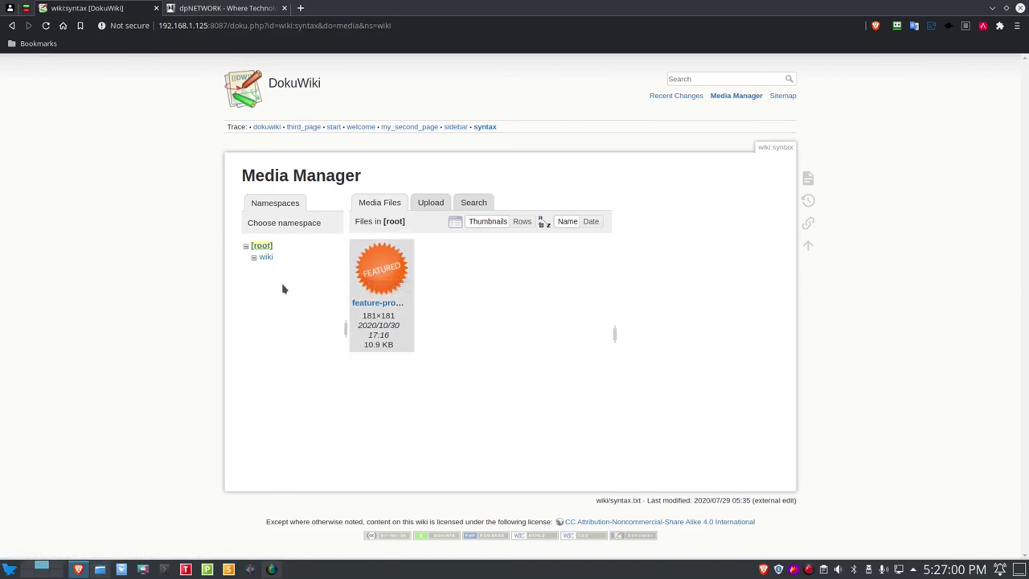
left_click(264, 260)
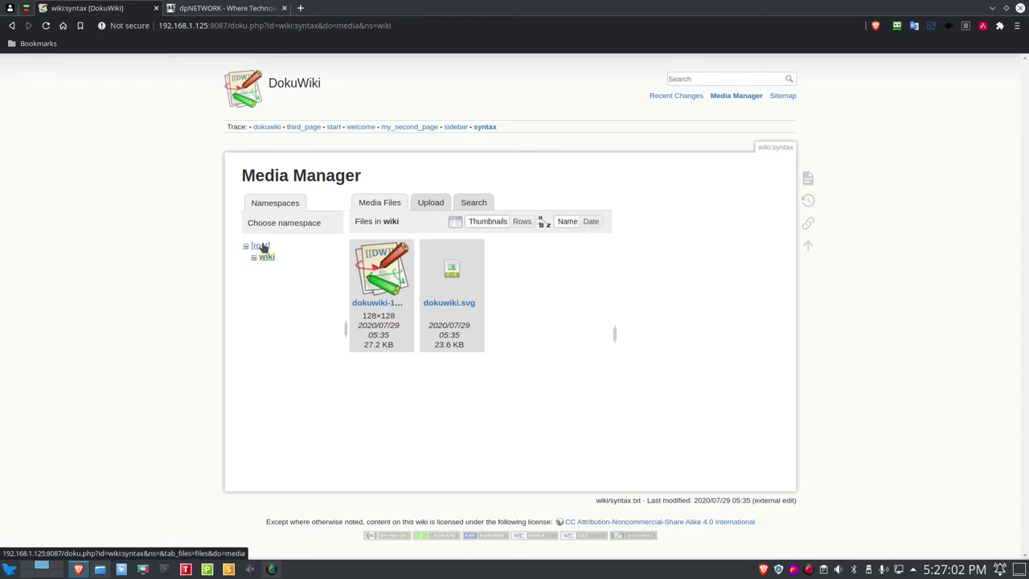
left_click(261, 246)
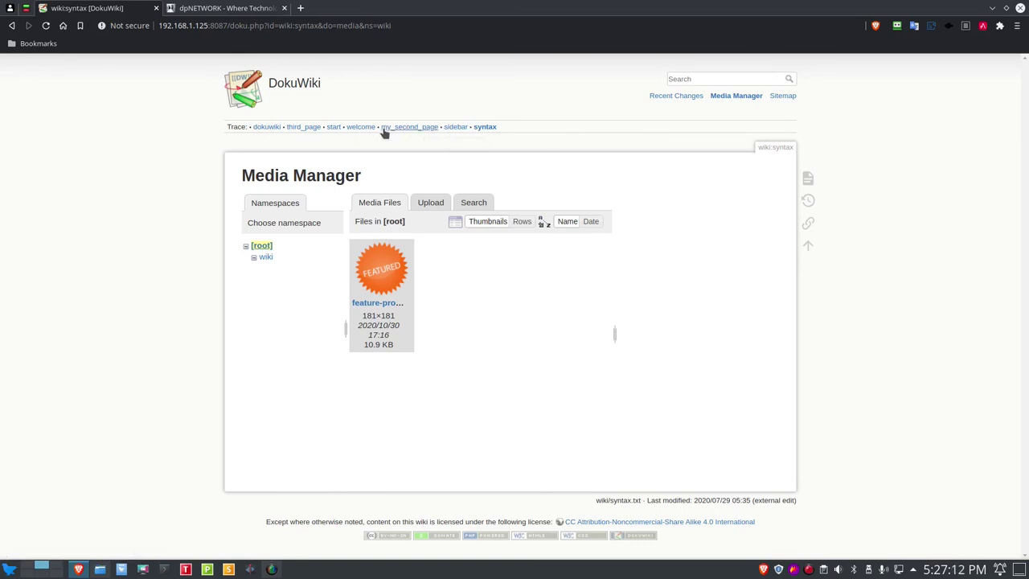
Step: Open the start page's old revisions and compare the 2020/10/30 17:20 and 17:19 versions, checking the available difference view modes
left_click(331, 128)
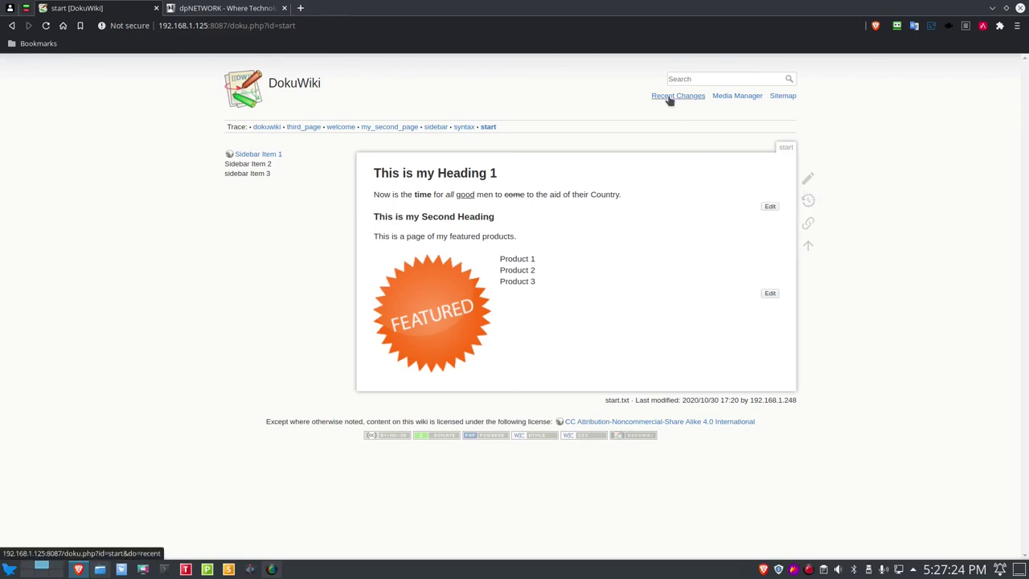
mouse_move(804, 178)
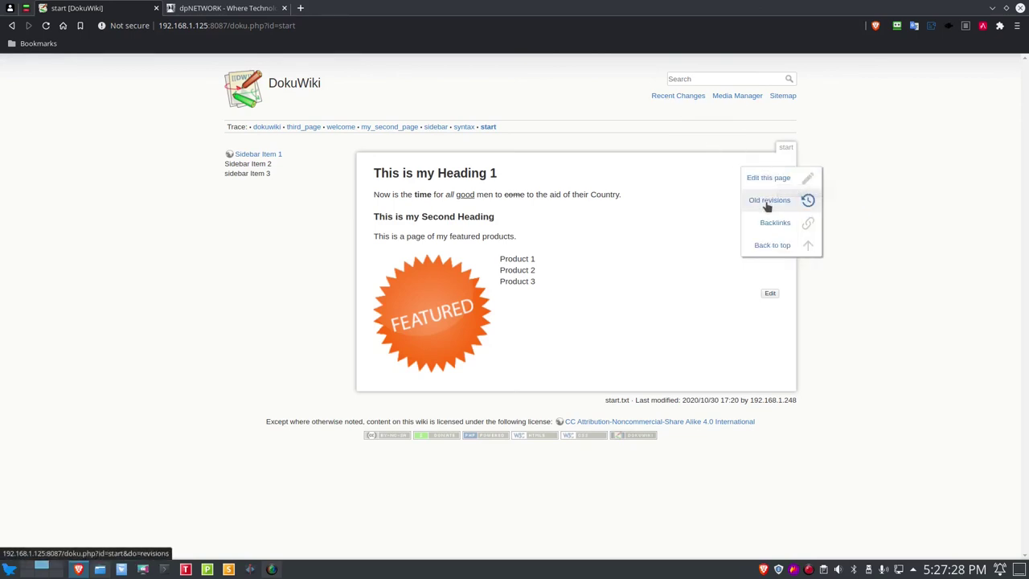
left_click(769, 201)
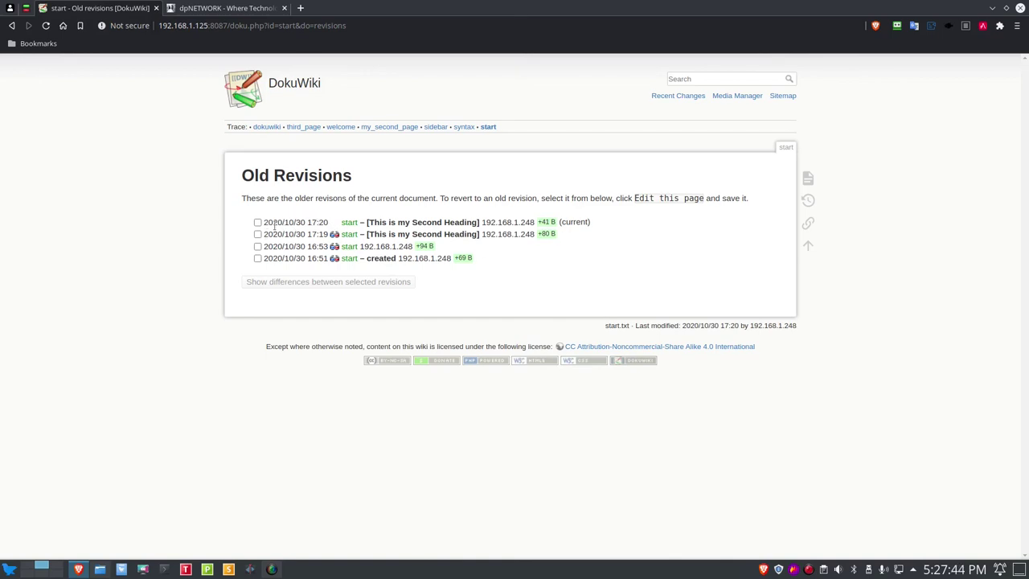
left_click(258, 224)
left_click(257, 234)
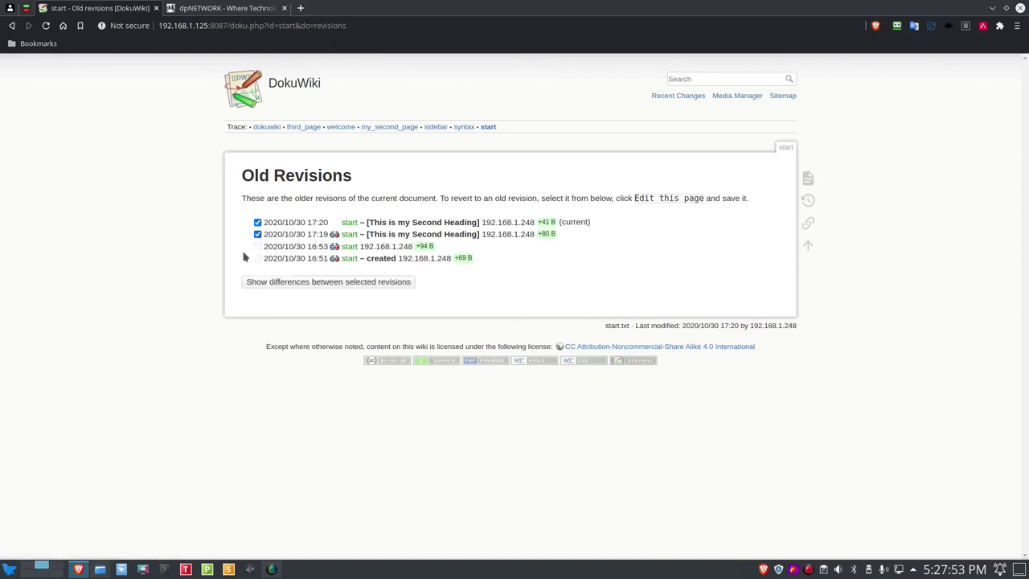
left_click(266, 285)
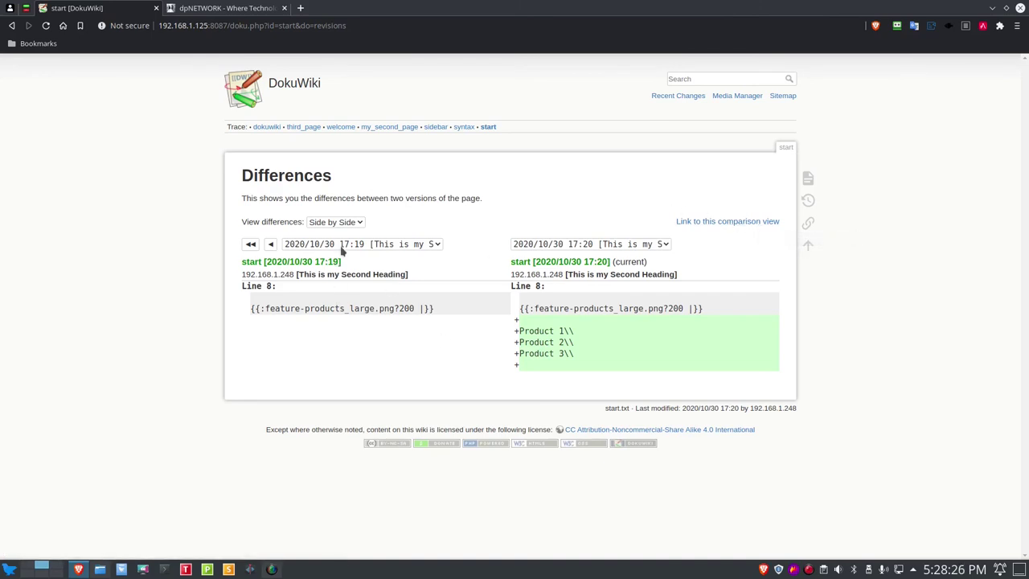
left_click(358, 223)
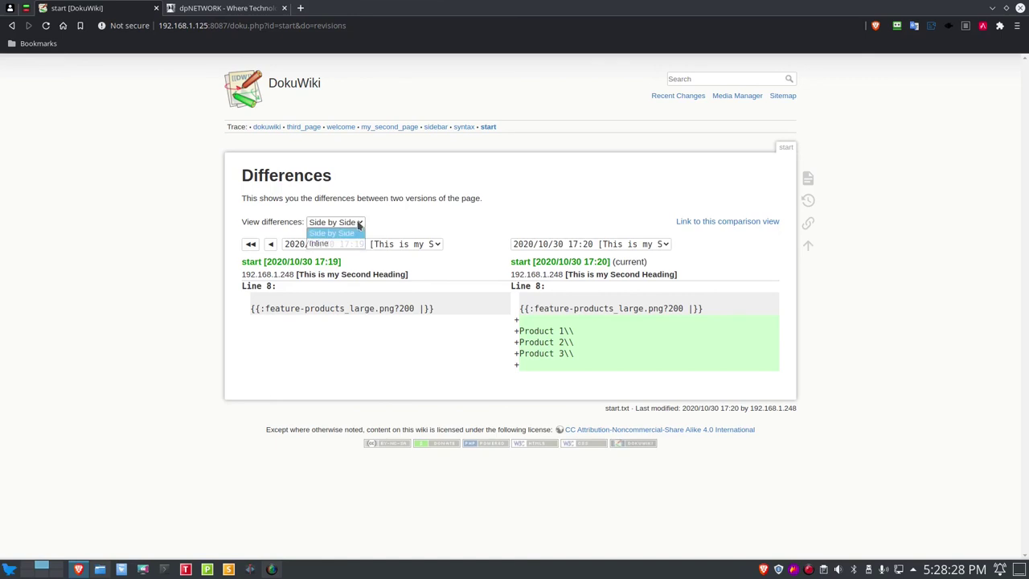
left_click(406, 225)
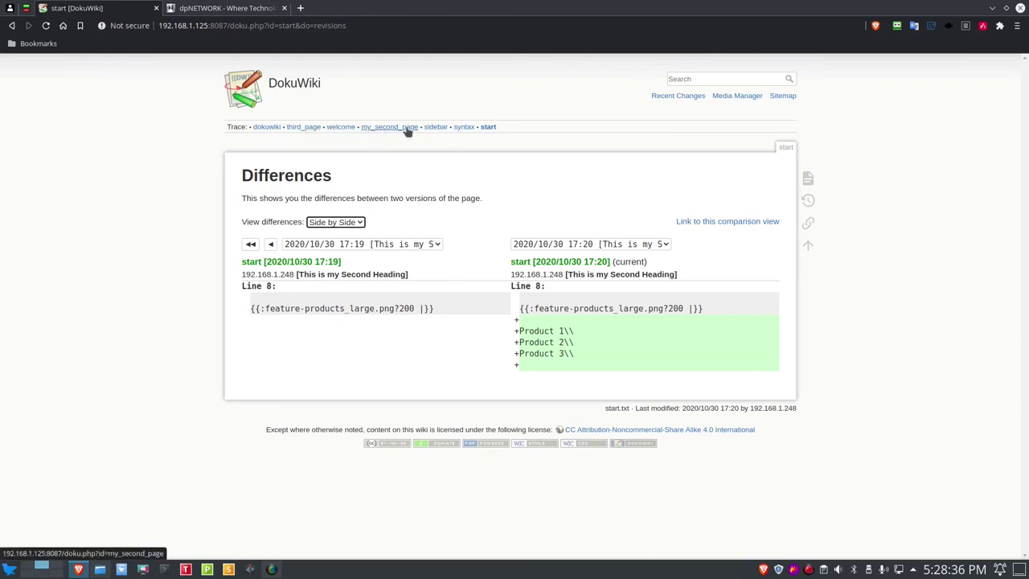
Step: Return to the start page and open the wiki's list of recent changes
left_click(489, 129)
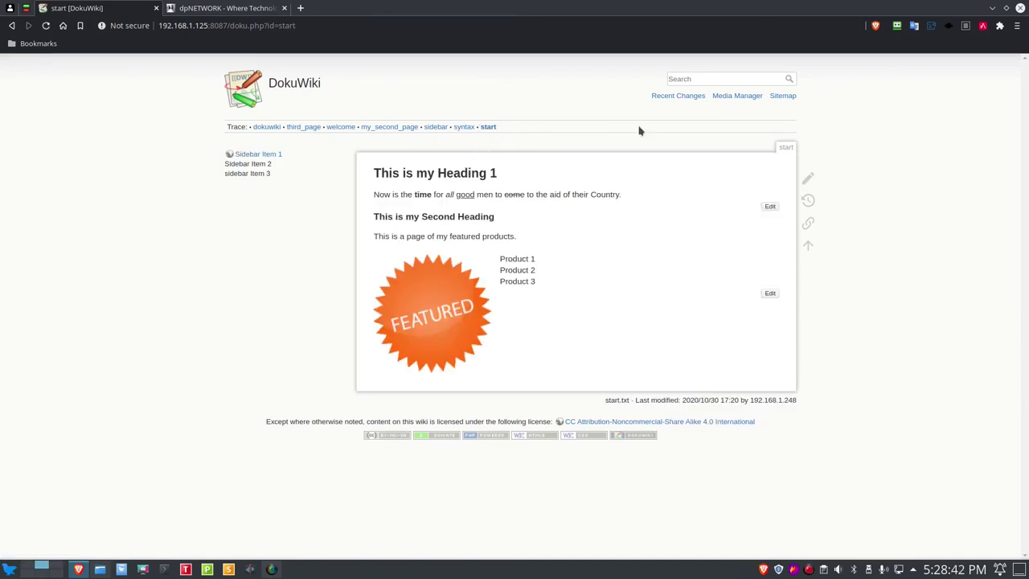
left_click(659, 97)
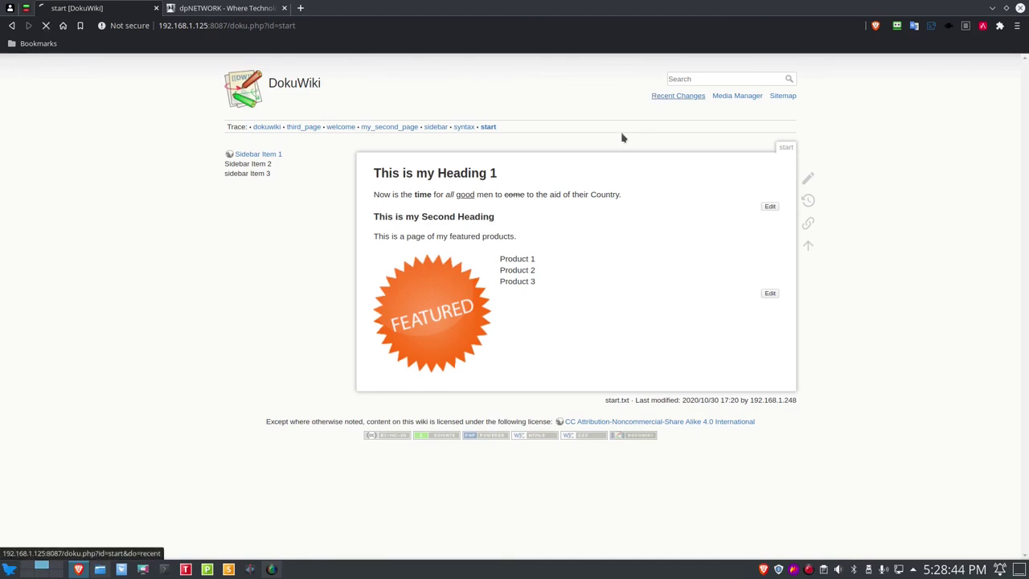